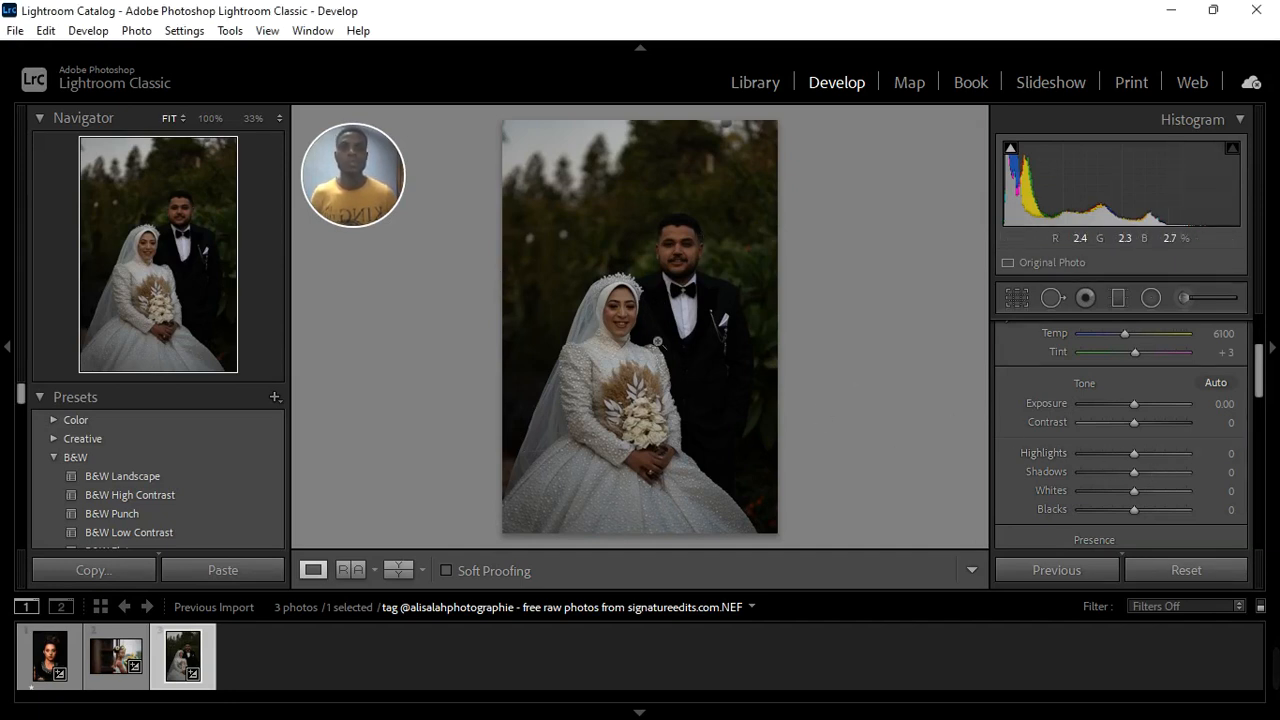
Set the wedding photo's white balance to Auto
scroll(1170, 376, "up", 3)
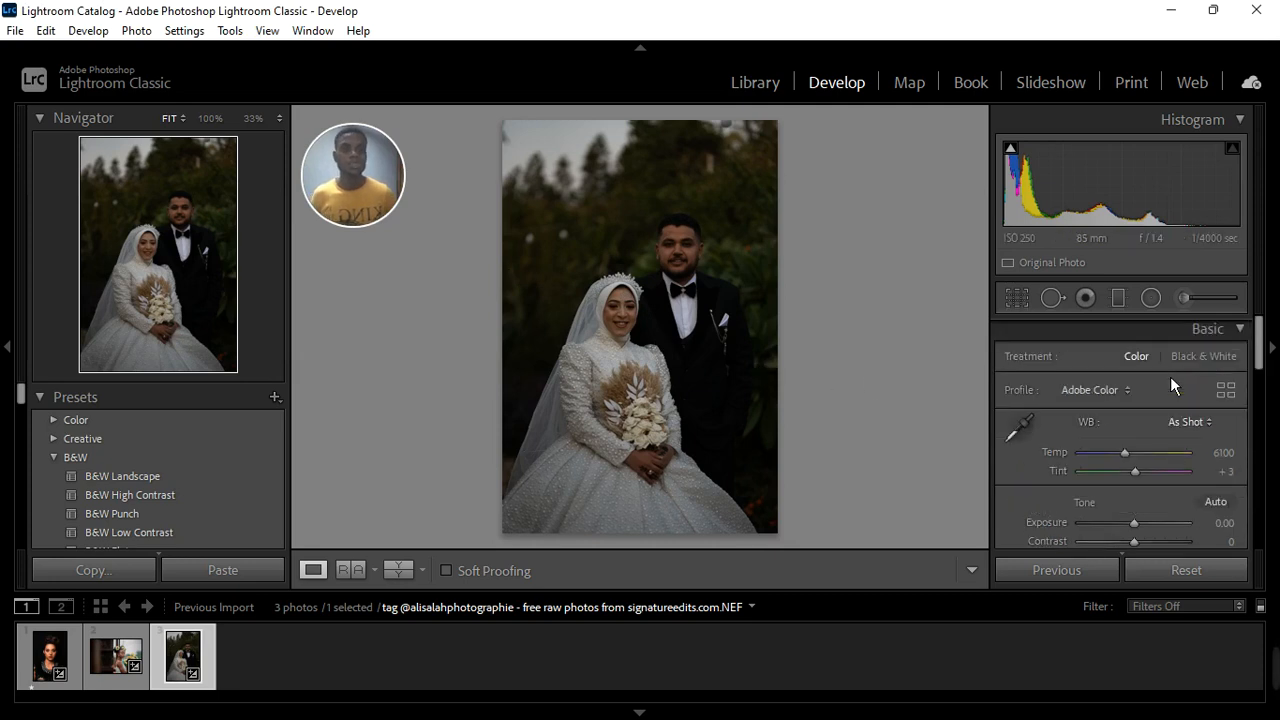
left_click(1185, 440)
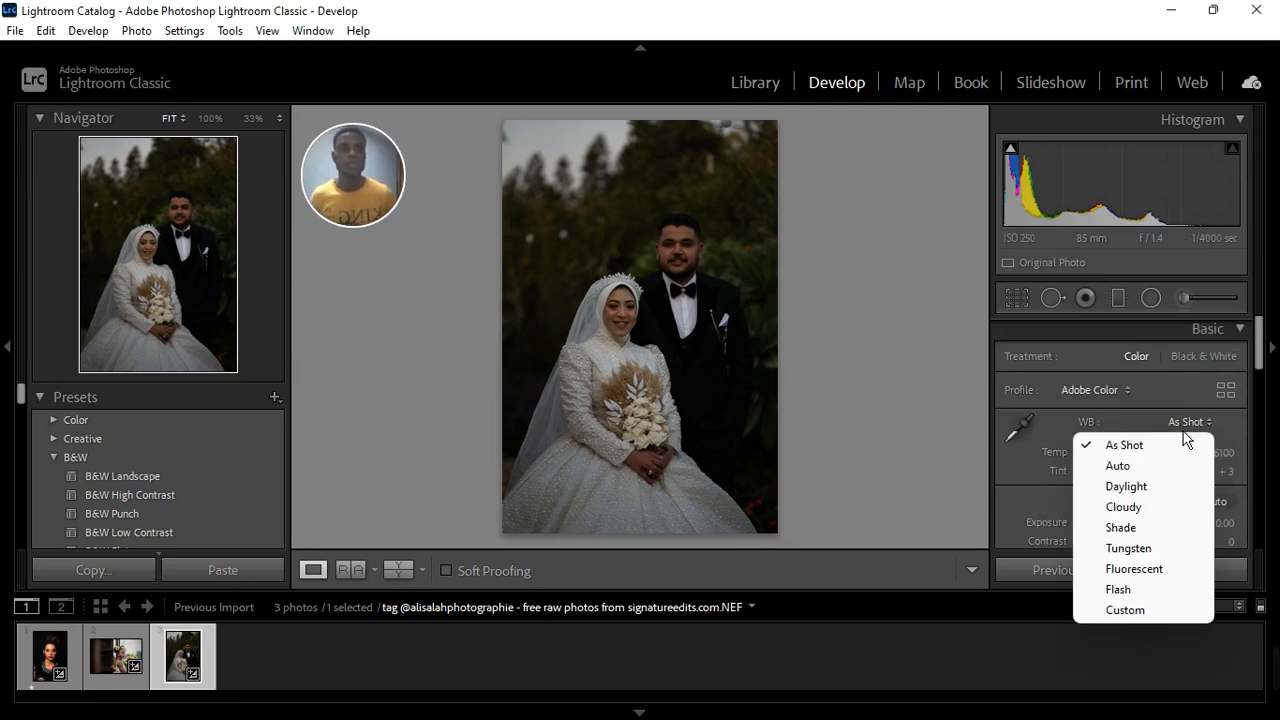
left_click(1119, 470)
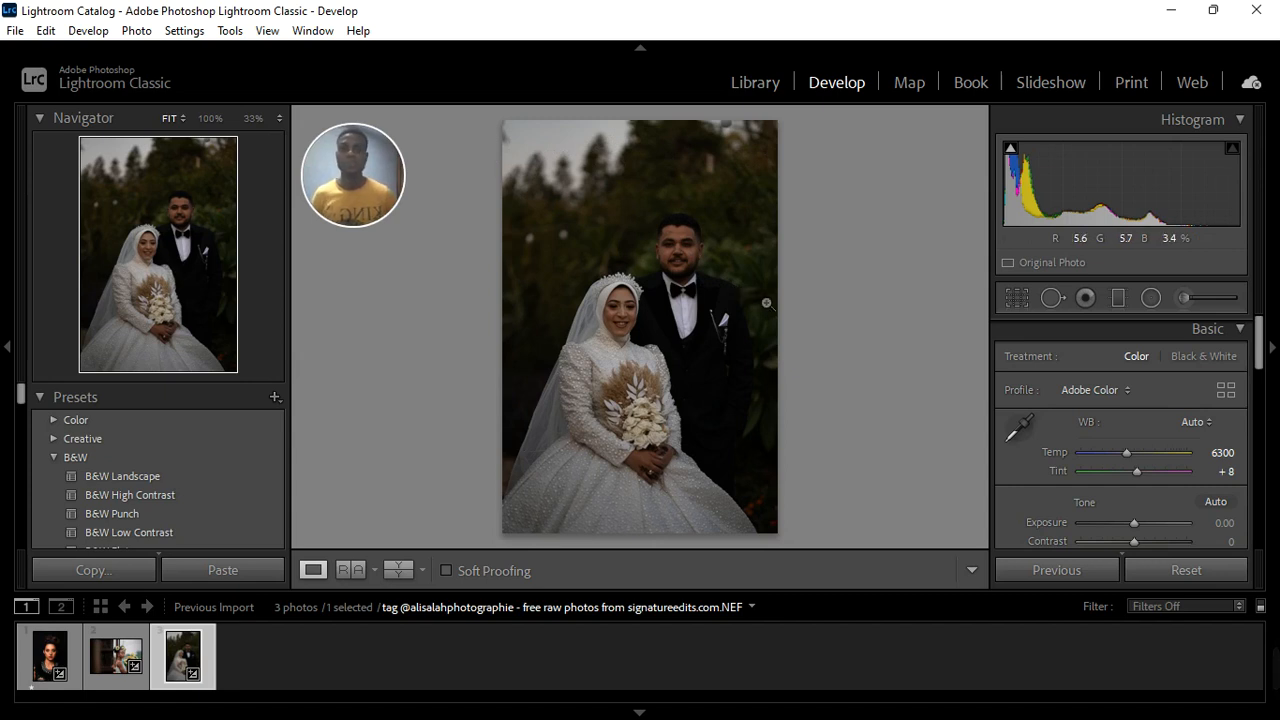
Raise the photo's Exposure to +1.00
scroll(1136, 496, "down", 2)
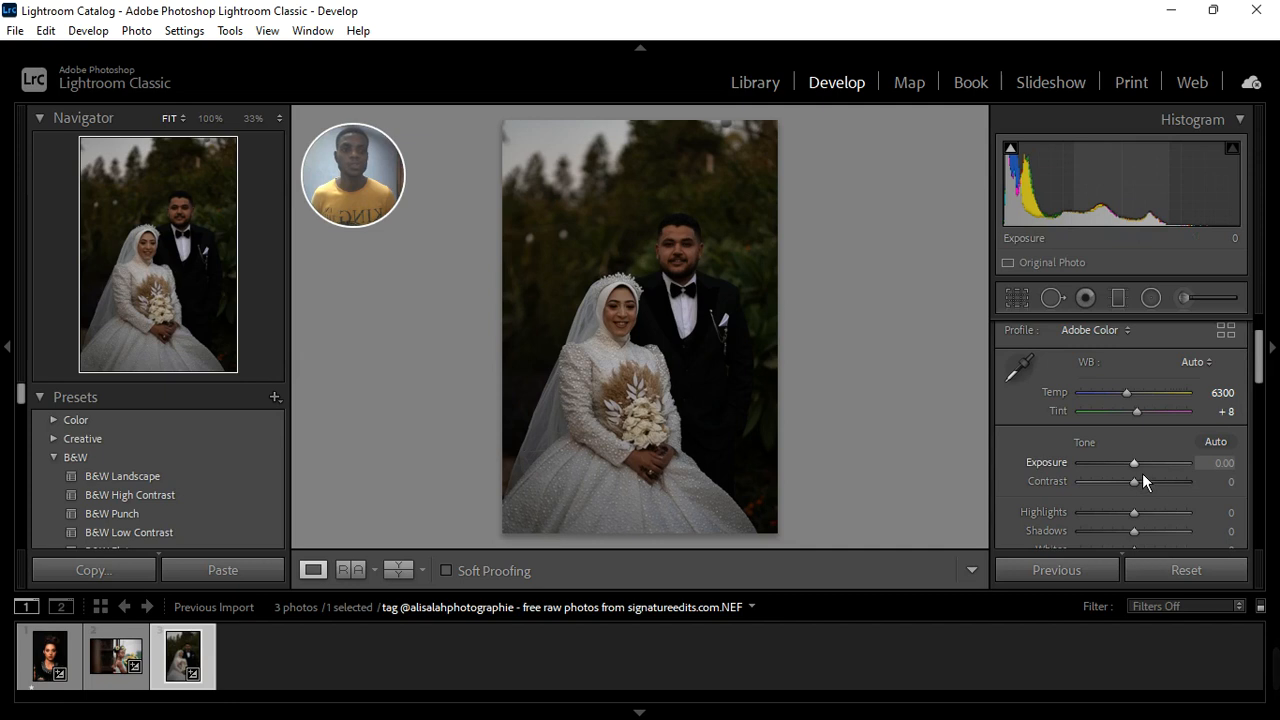
left_click_drag(1142, 473, 1151, 471)
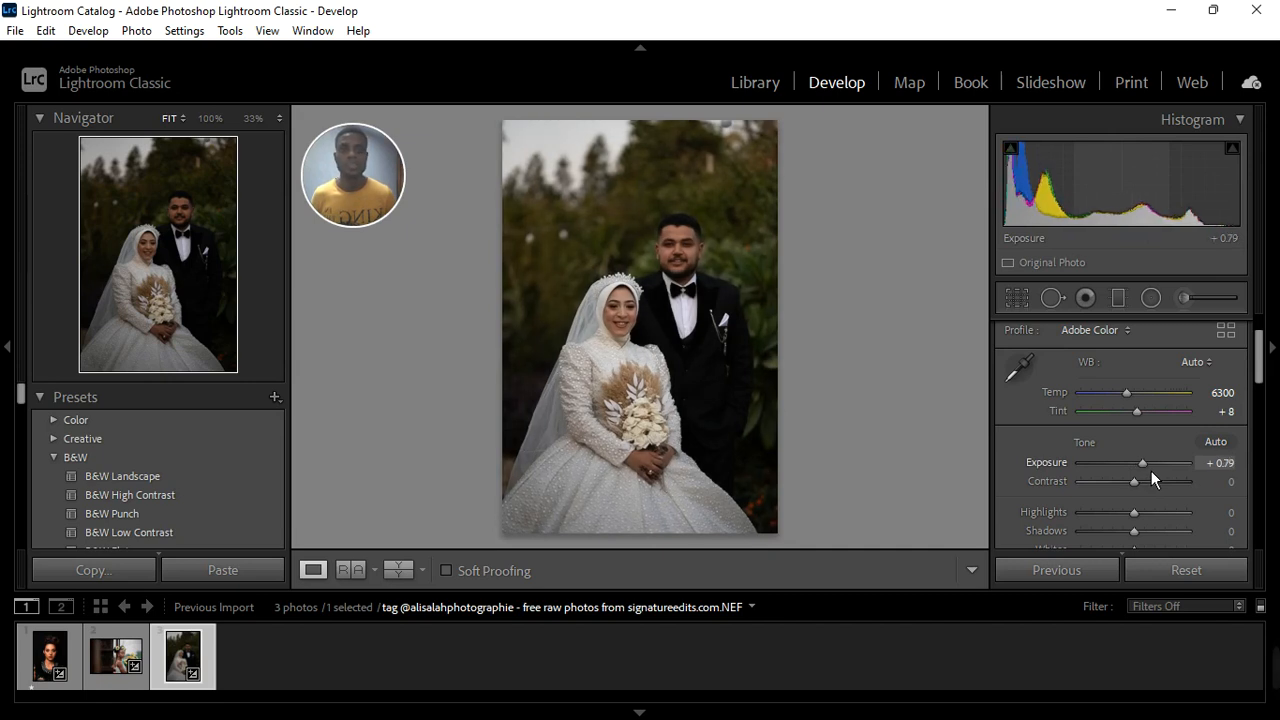
left_click_drag(1151, 471, 1153, 469)
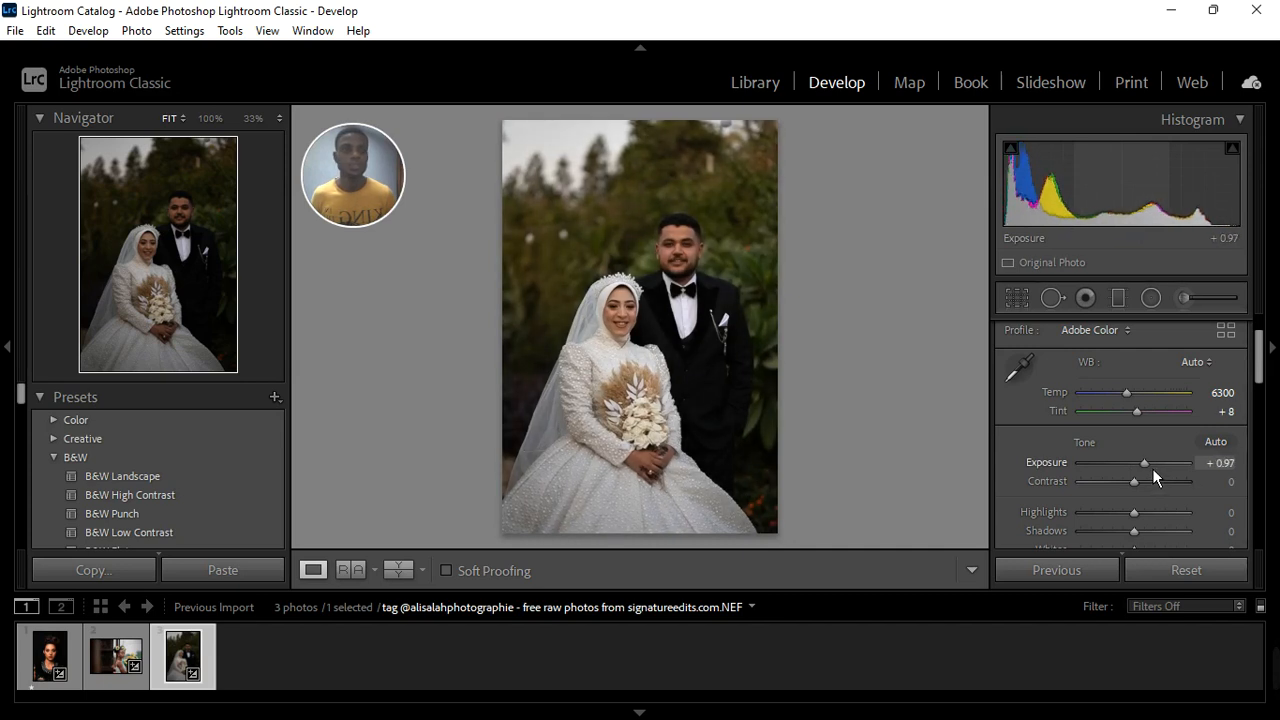
left_click(1230, 465)
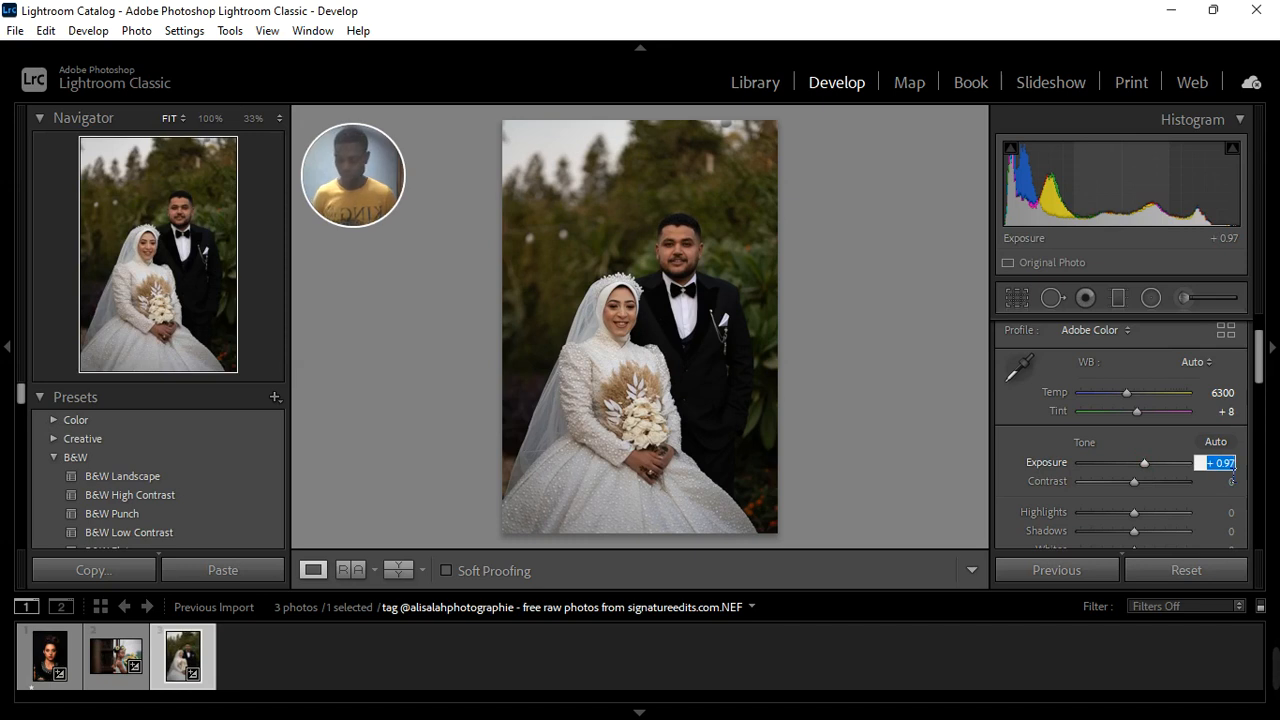
type("1")
key("Return")
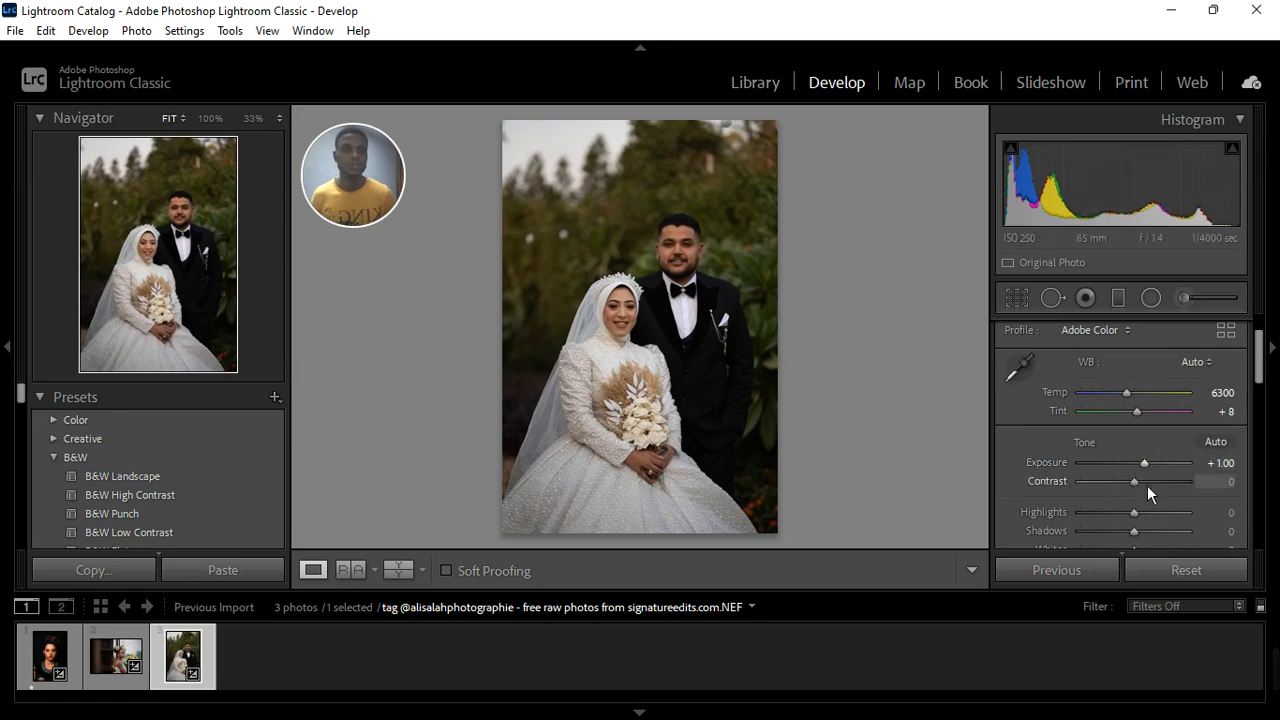
Lower the Whites to -19 and the Highlights to -28 to recover detail in the bright areas
scroll(1120, 490, "down", 3)
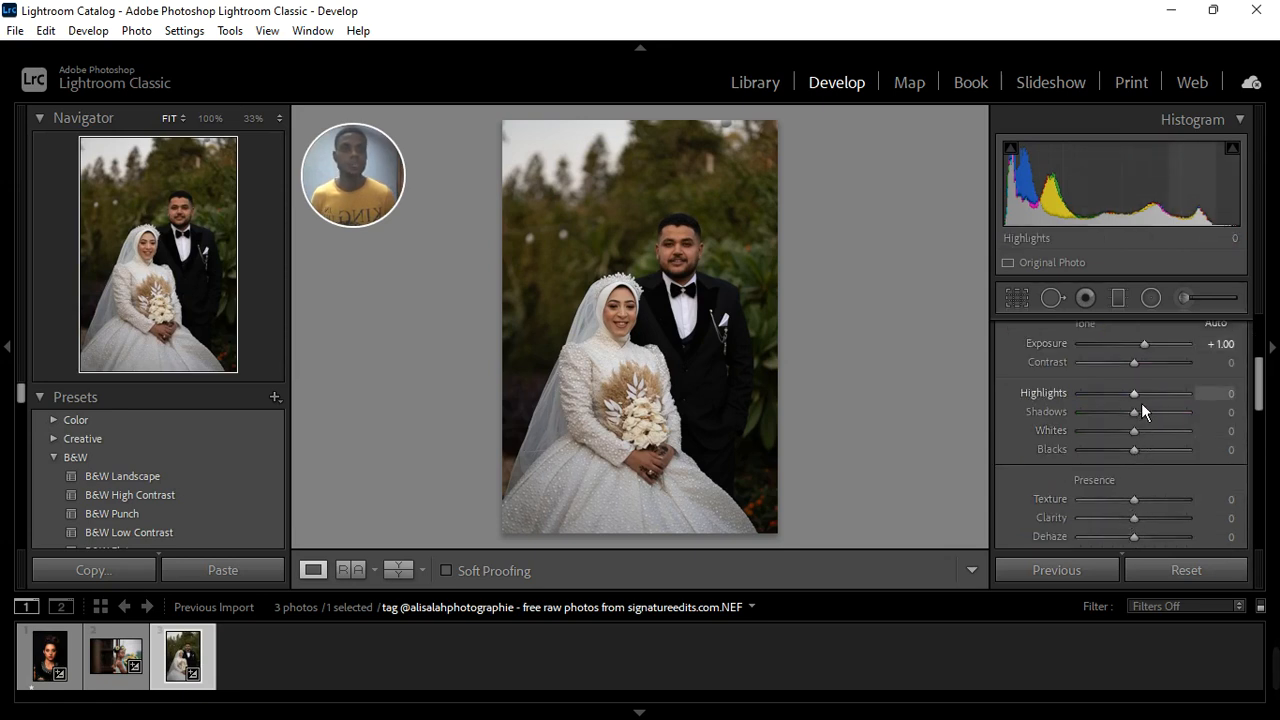
left_click_drag(1141, 403, 1124, 410)
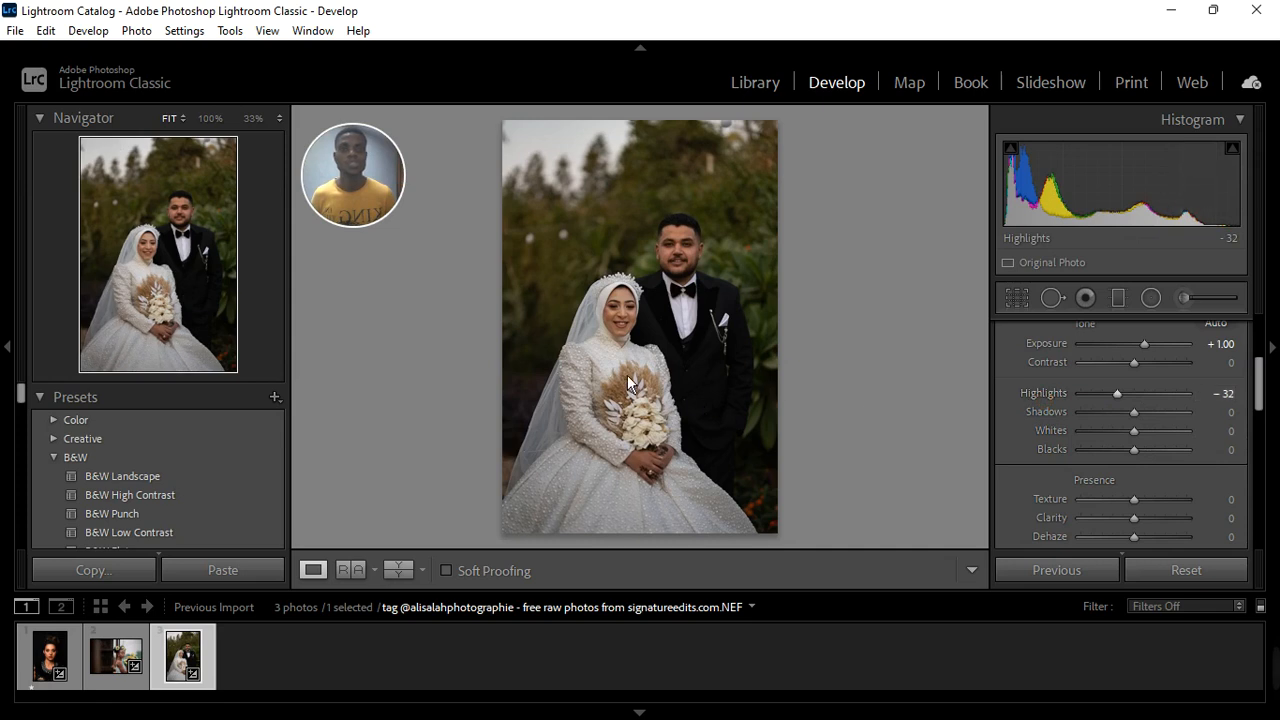
double_click(1127, 400)
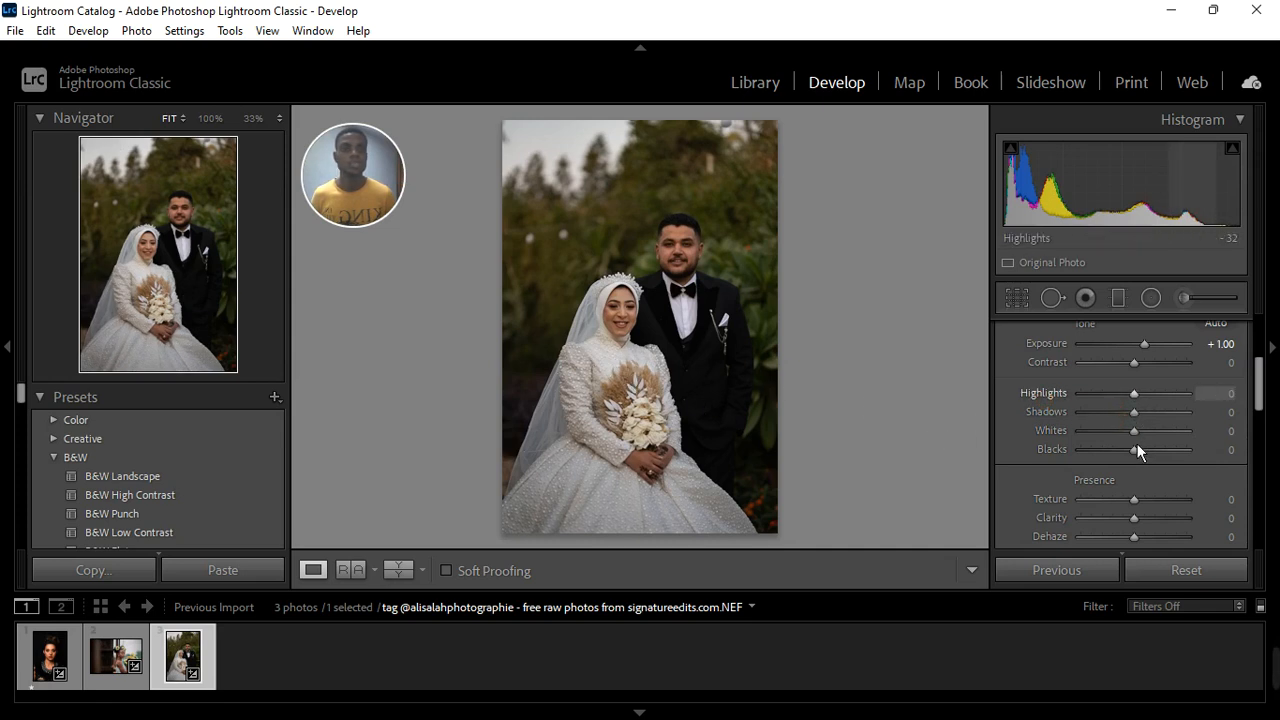
left_click_drag(1138, 440, 1130, 442)
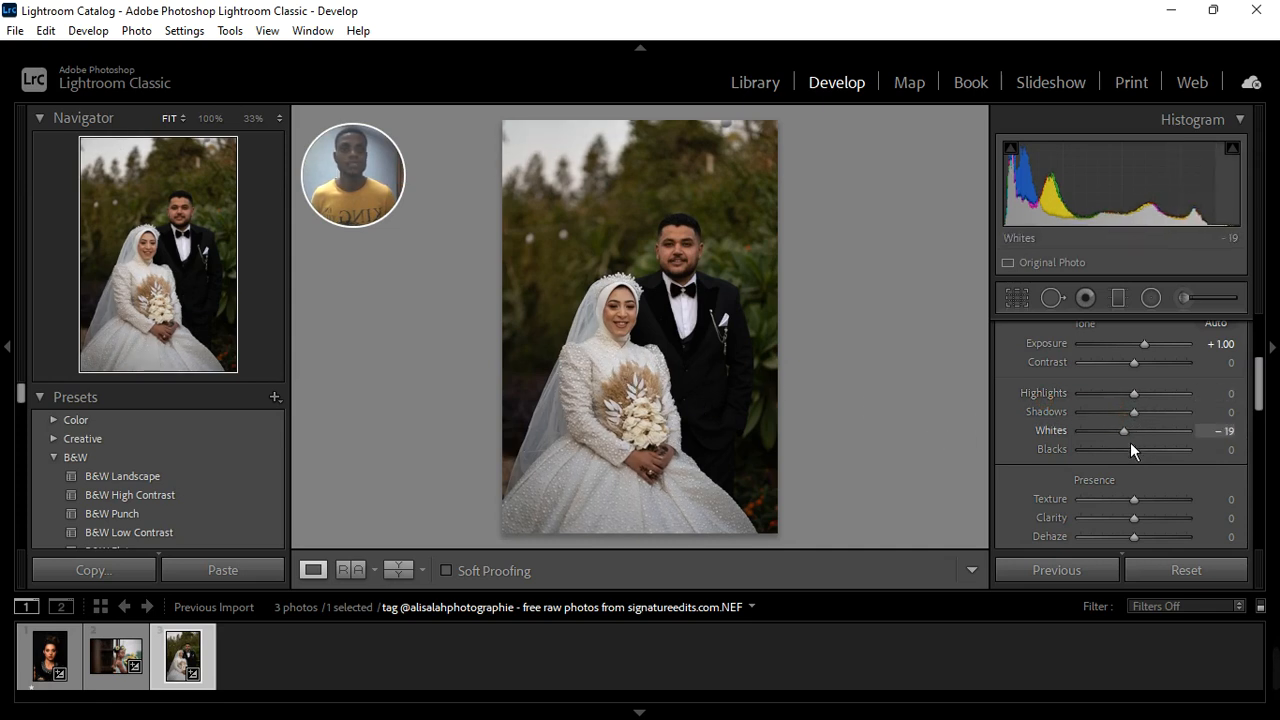
mouse_move(1134, 394)
left_mouse_down()
mouse_move(1145, 403)
mouse_move(1129, 406)
left_mouse_up()
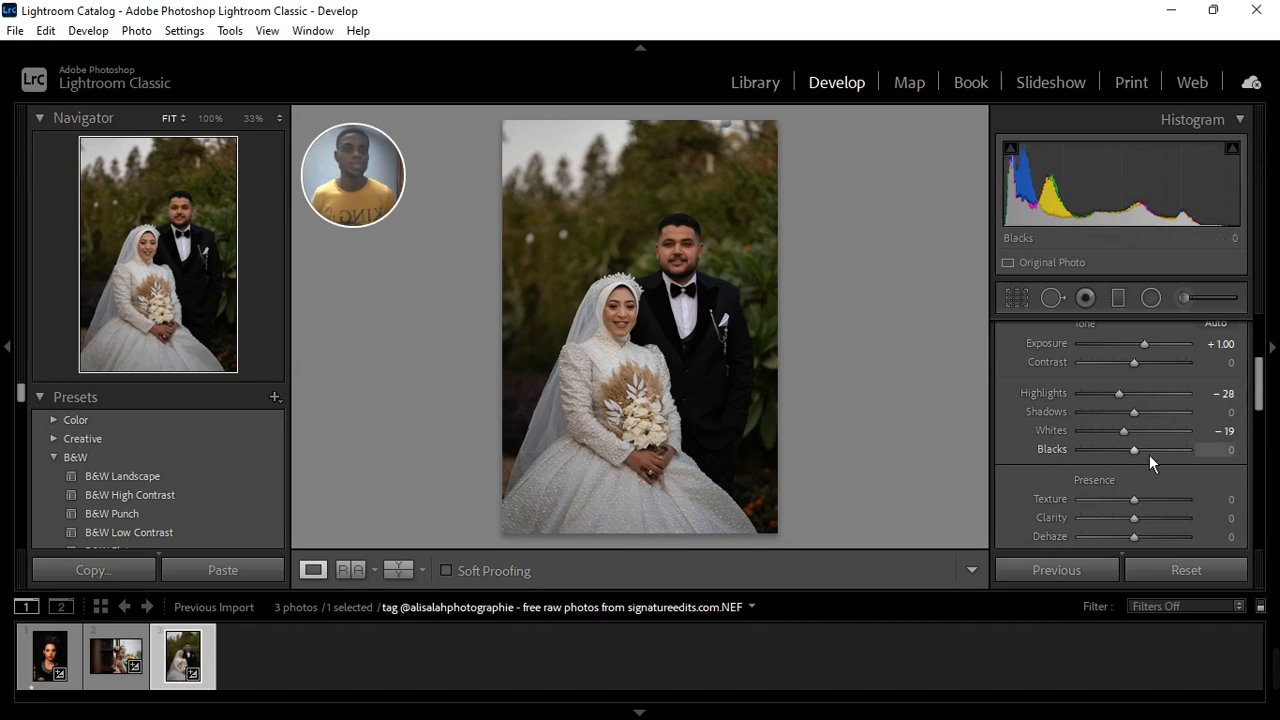
Lower the Blacks to -14 and raise the Shadows to +21
left_click_drag(1145, 455, 1133, 459)
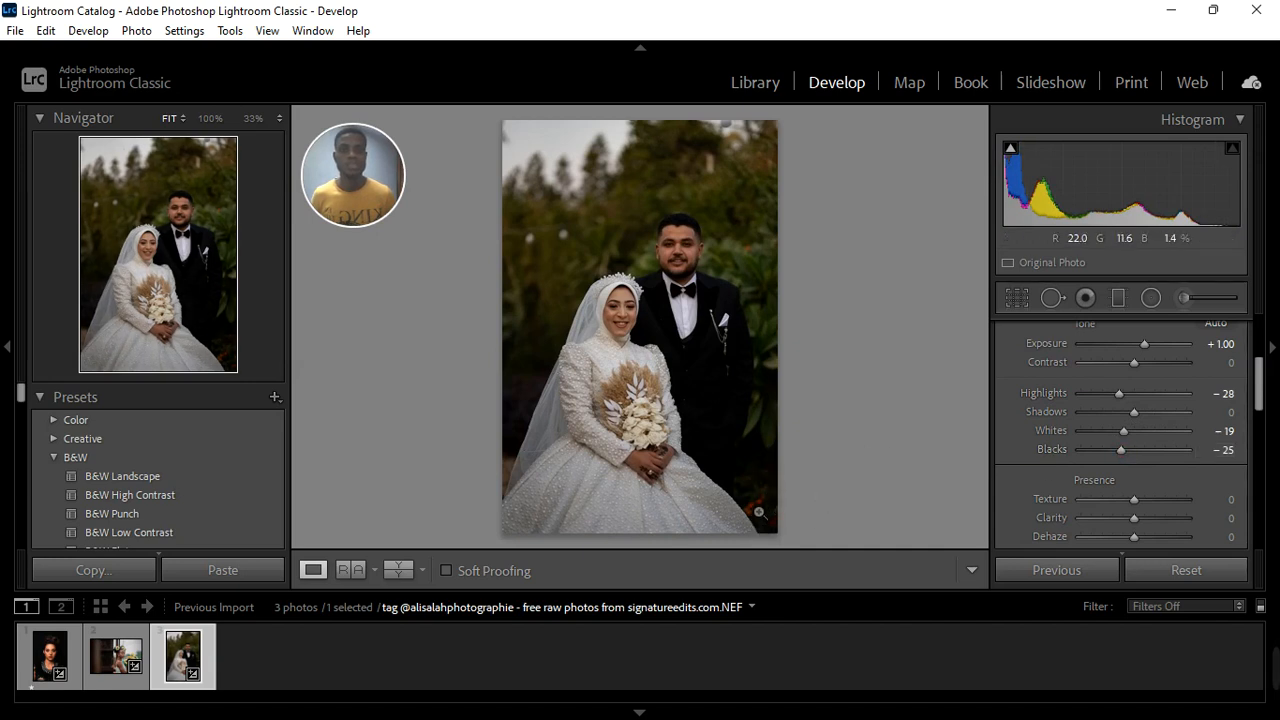
double_click(1131, 459)
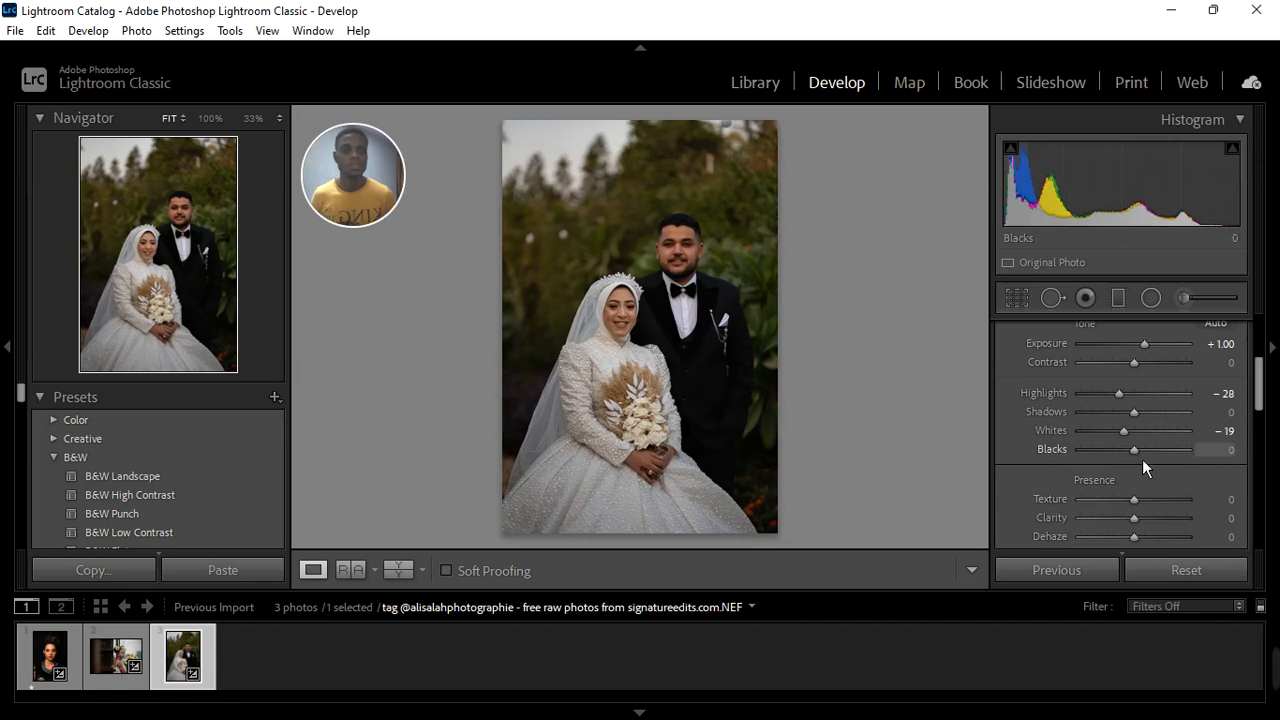
left_click_drag(1142, 459, 1135, 461)
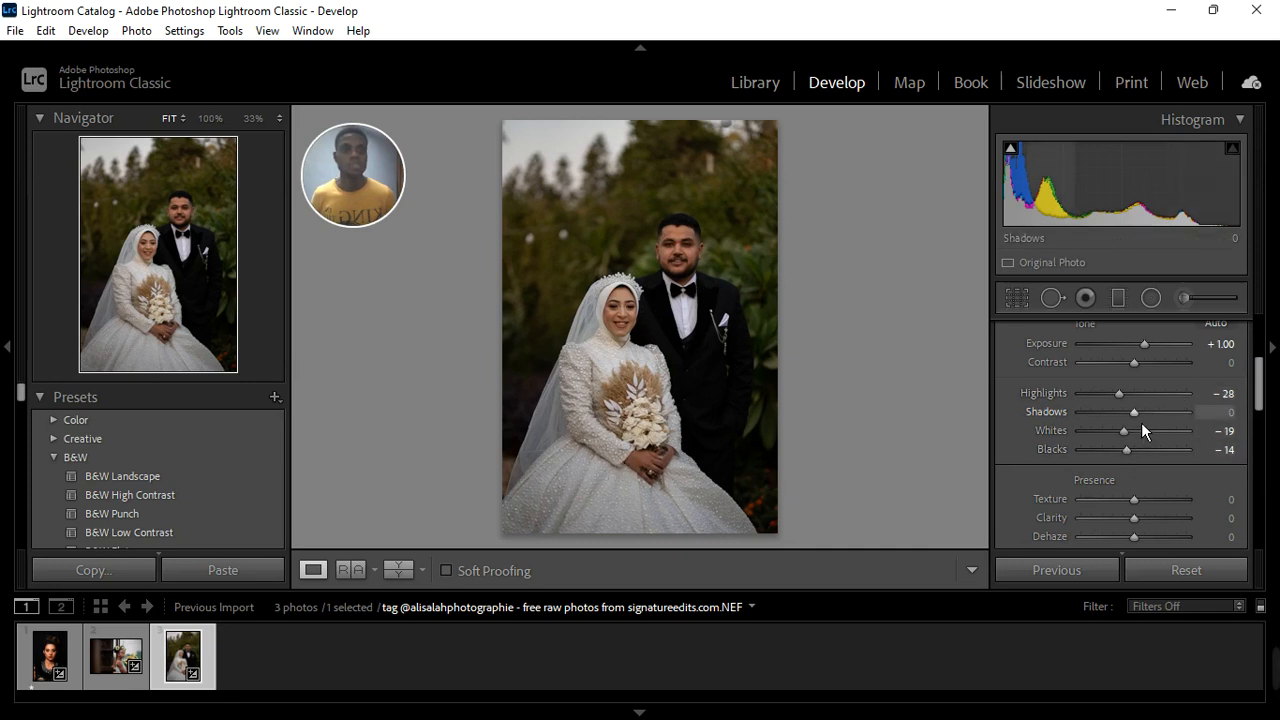
left_click_drag(1141, 422, 1155, 417)
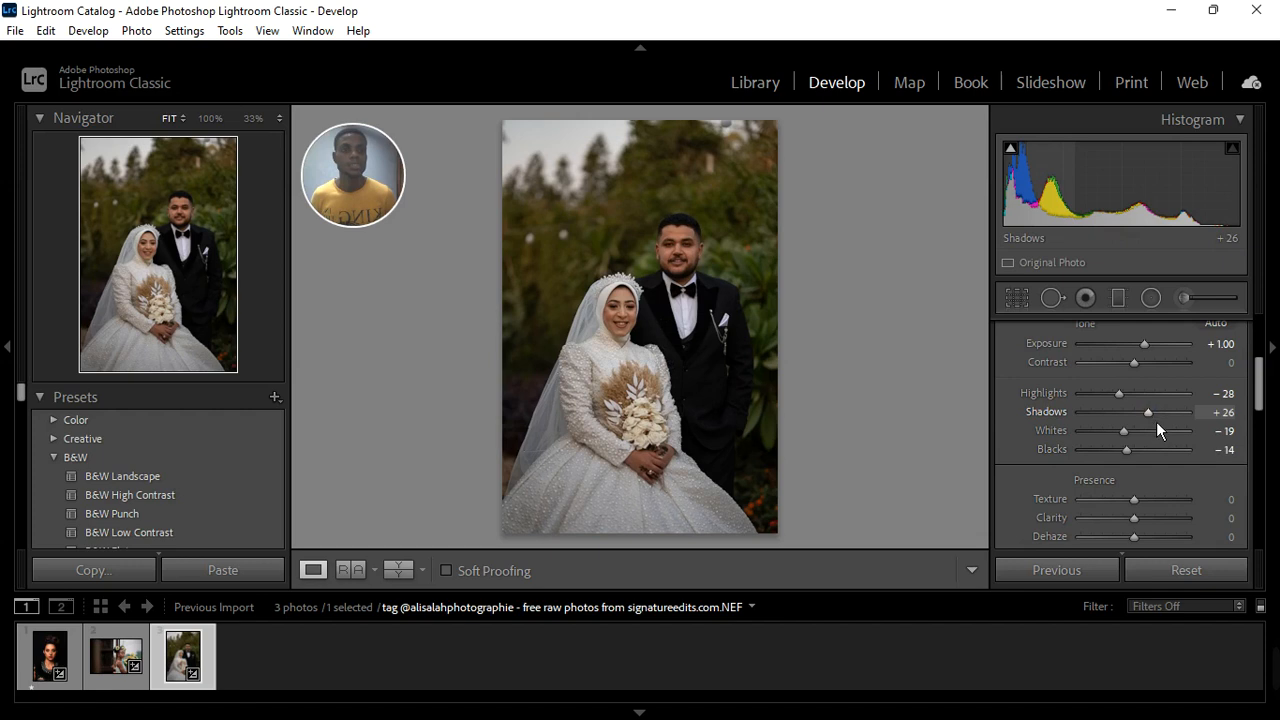
left_click_drag(1156, 421, 1153, 424)
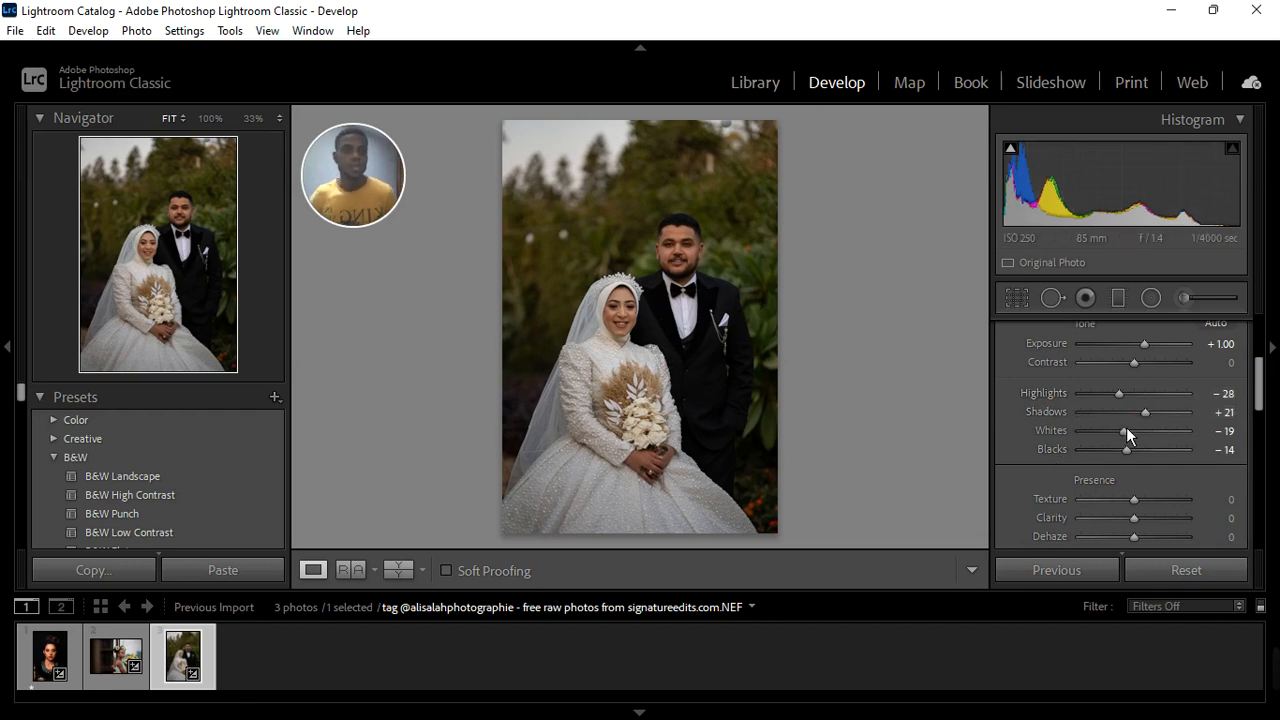
Collapse the Basic adjustments and add a highlight point on the Tone Curve at input 201, output 206
scroll(1126, 427, "down", 1)
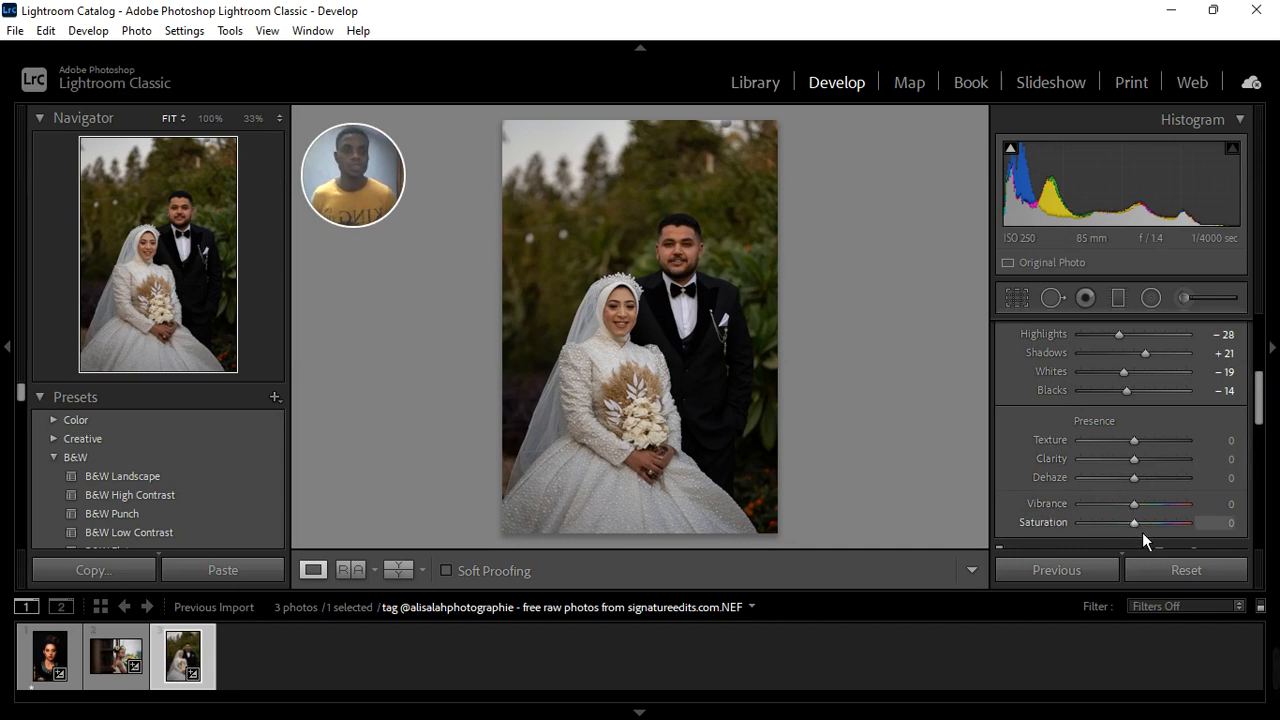
scroll(1120, 399, "up", 4)
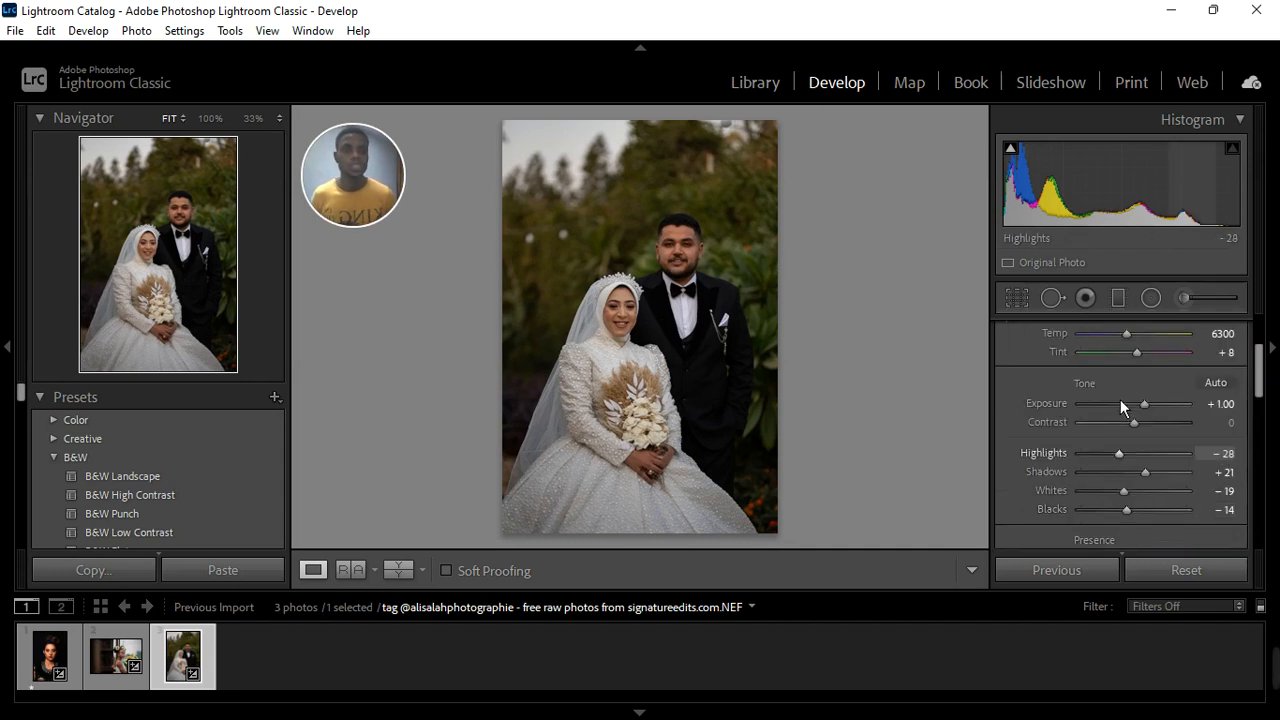
scroll(1190, 368, "up", 1)
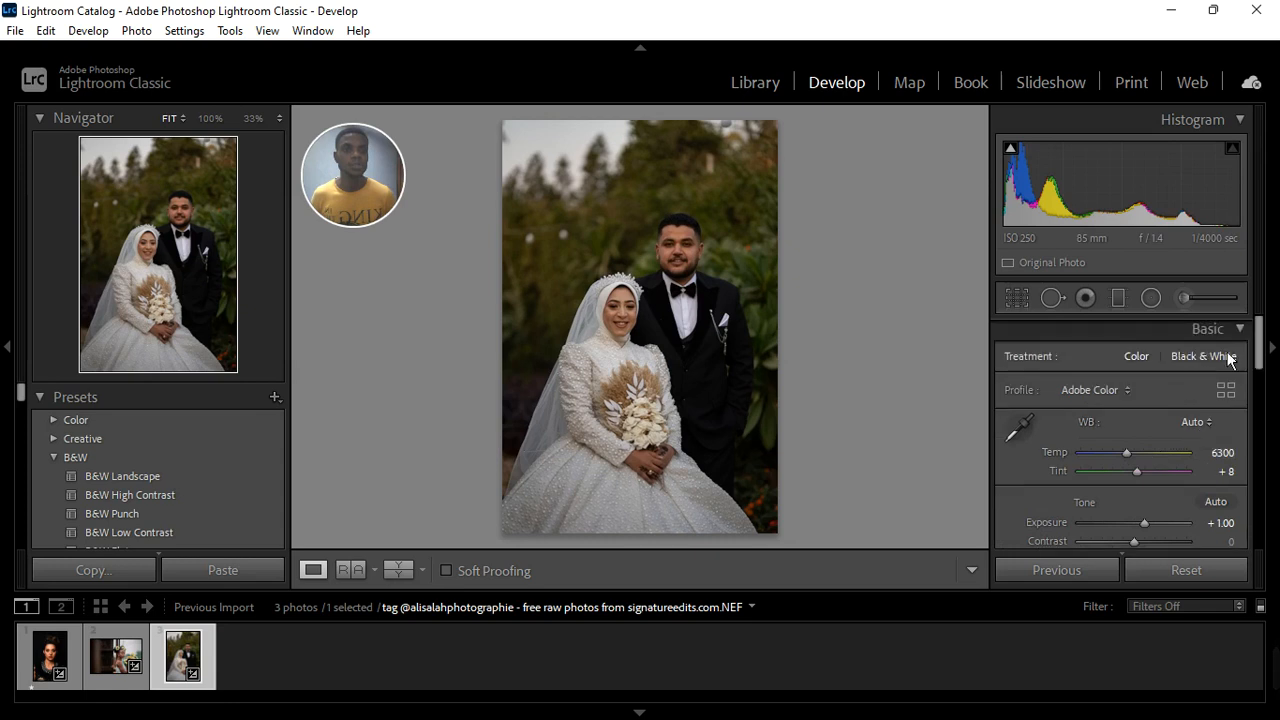
left_click(1246, 332)
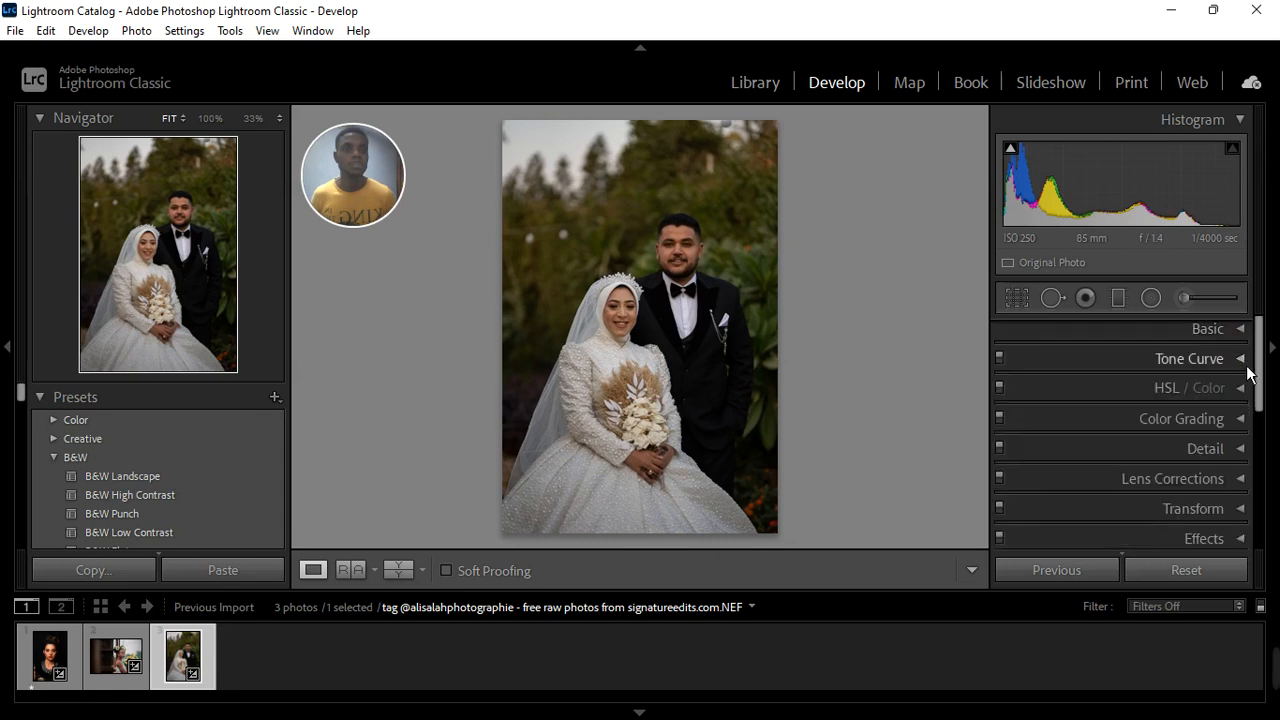
left_click(1246, 366)
scroll(1166, 449, "down", 3)
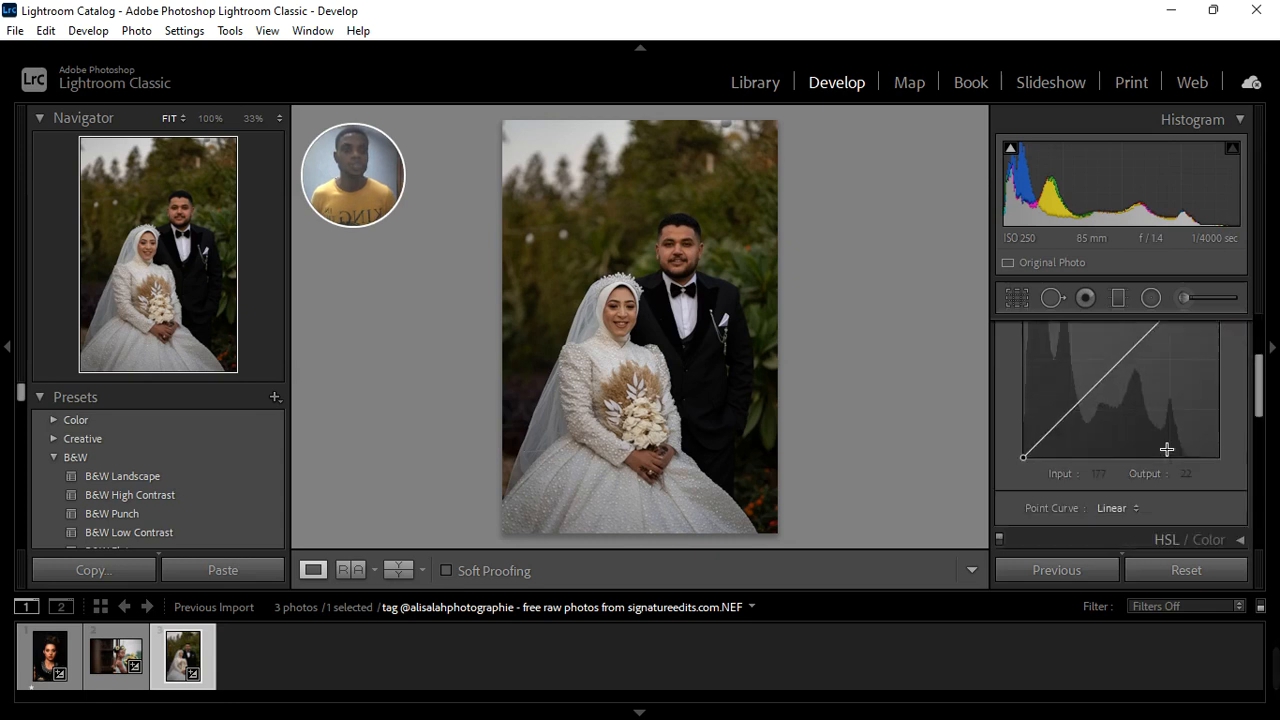
scroll(1171, 453, "up", 3)
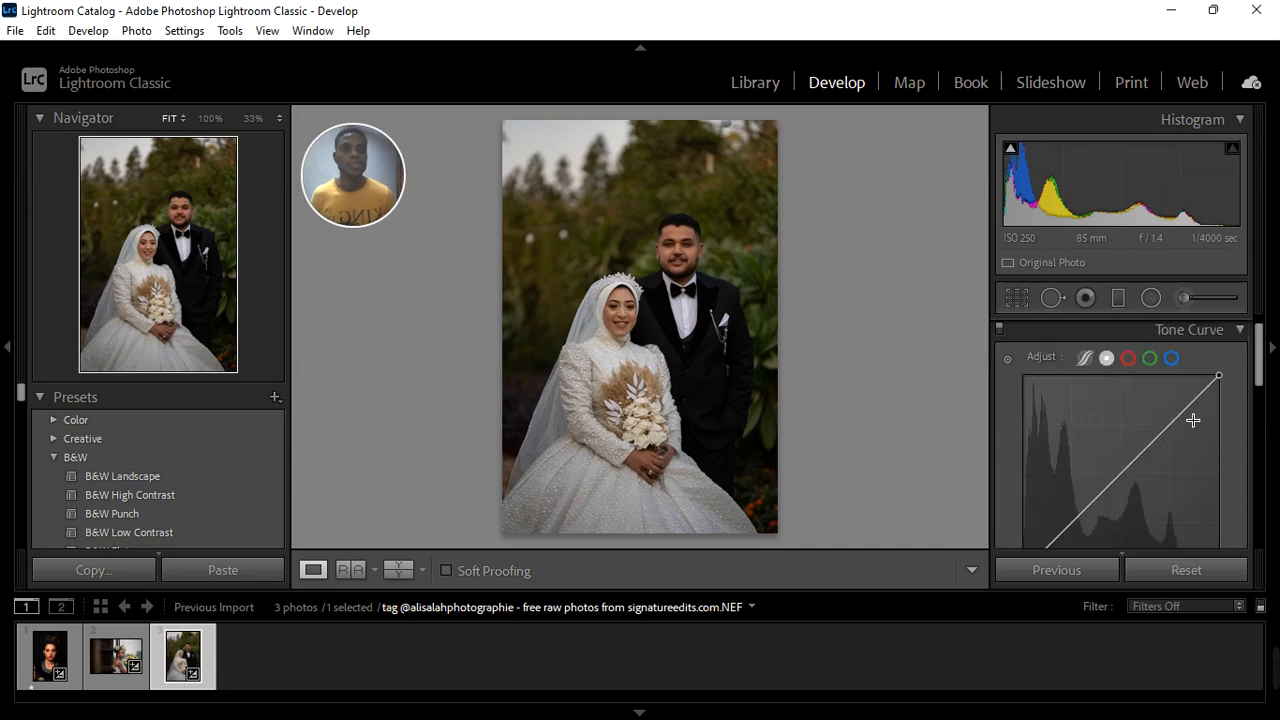
left_click(1181, 412)
left_click_drag(1188, 422, 1187, 422)
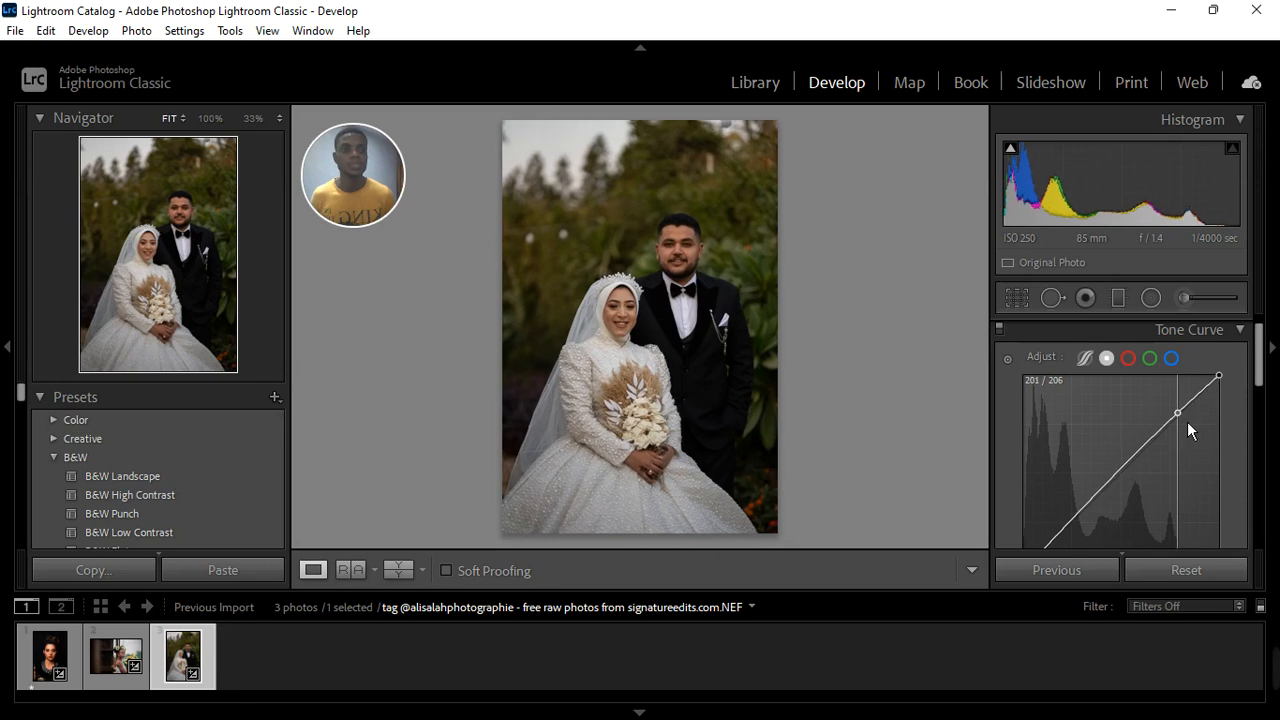
Add a shadow point on the Tone Curve at input 66, output 61, and compare the photo with the curve off and on
scroll(1108, 502, "down", 1)
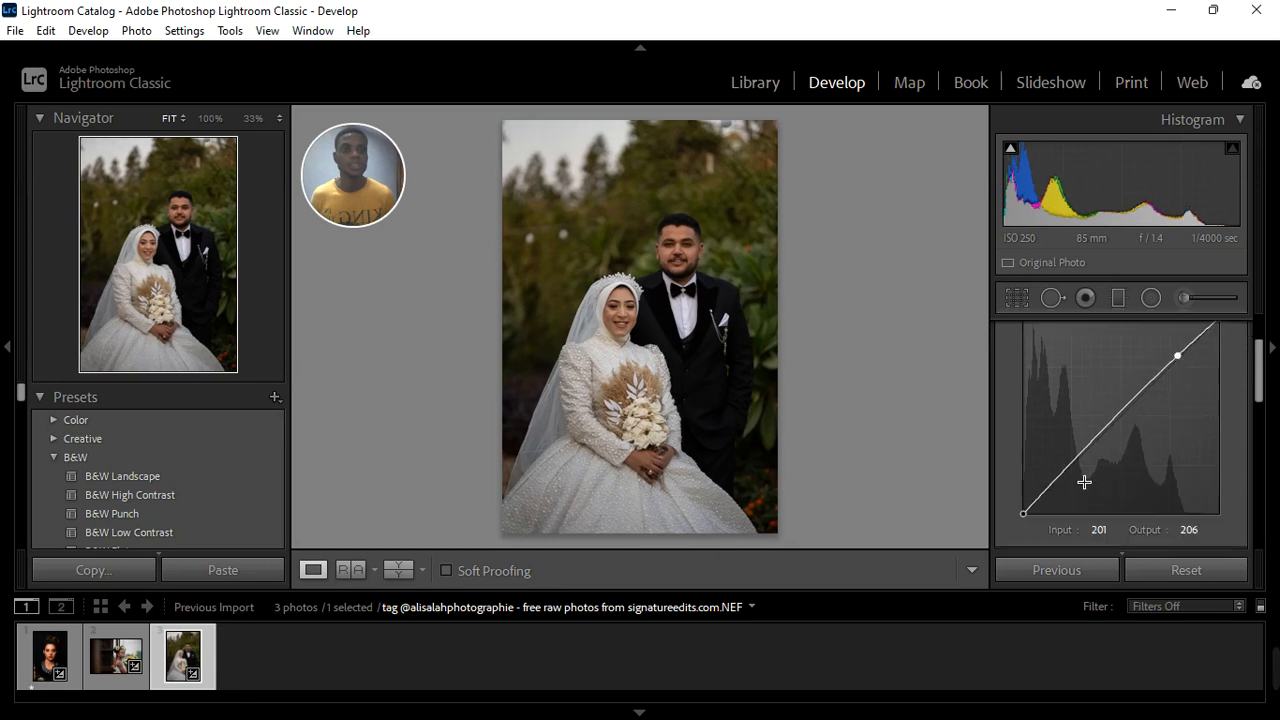
left_click_drag(1076, 474, 1084, 476)
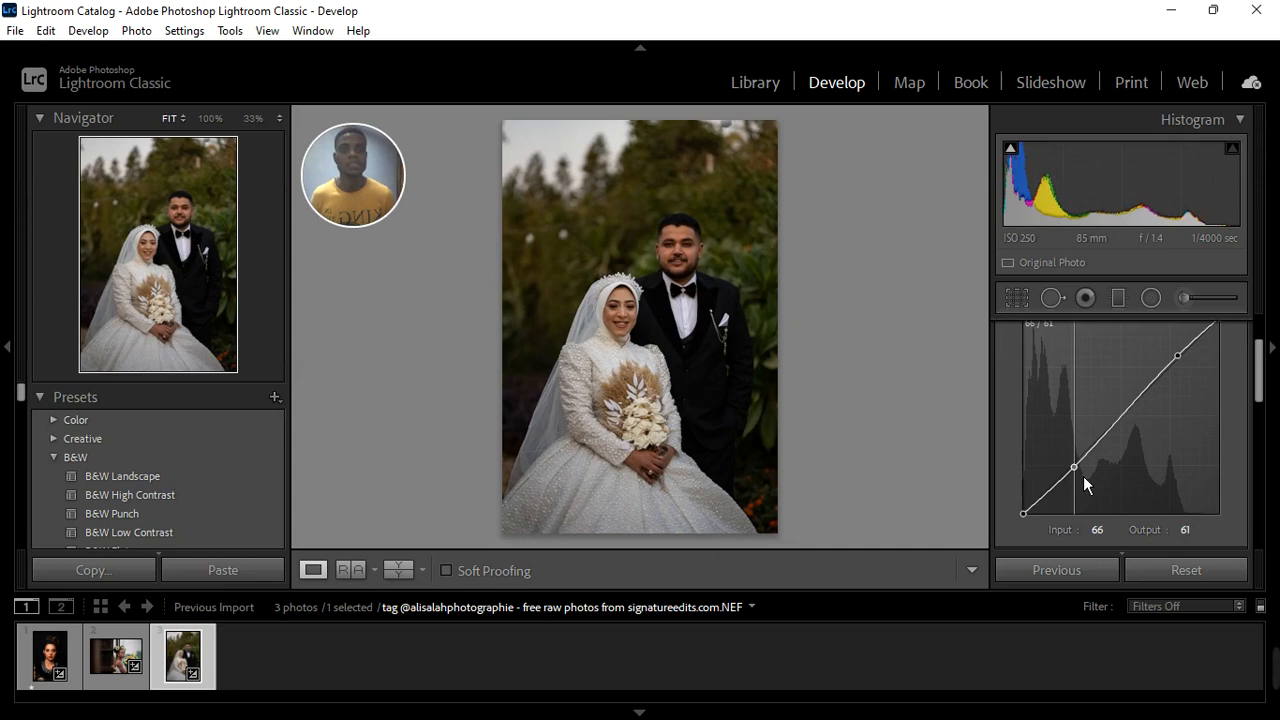
scroll(1083, 476, "up", 1)
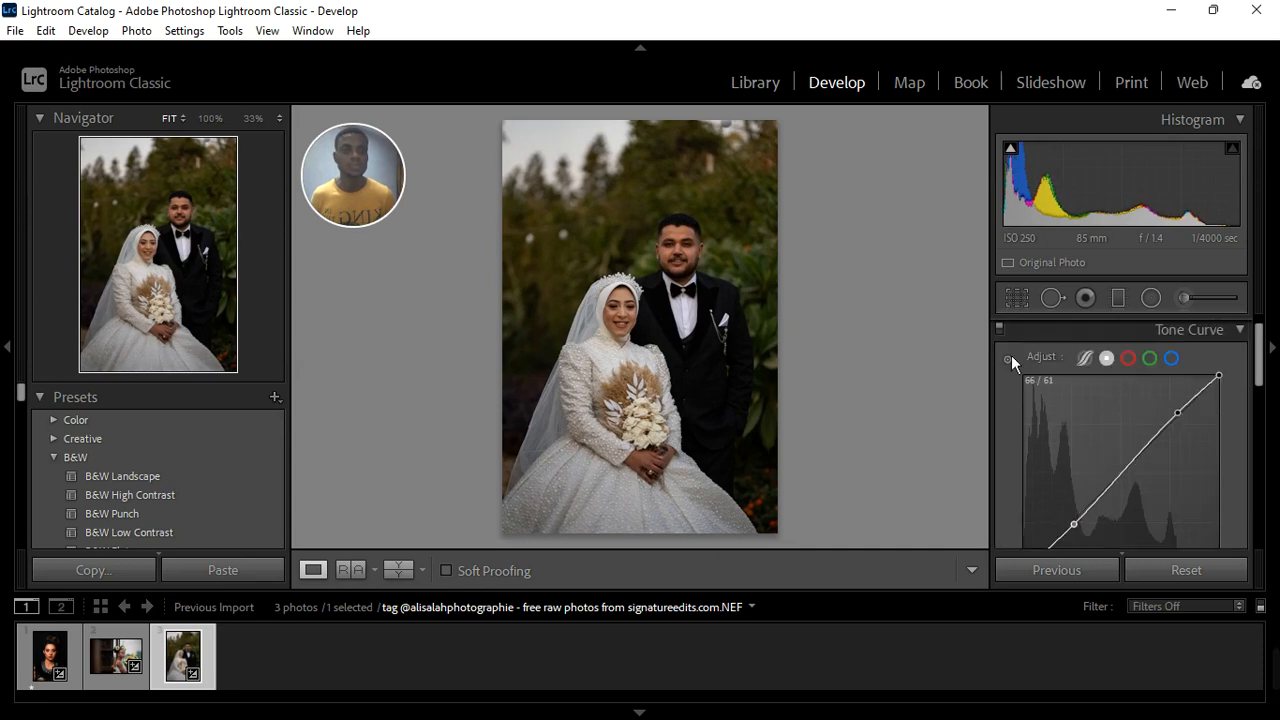
left_click(1002, 331)
left_click(1002, 331)
left_click(1240, 334)
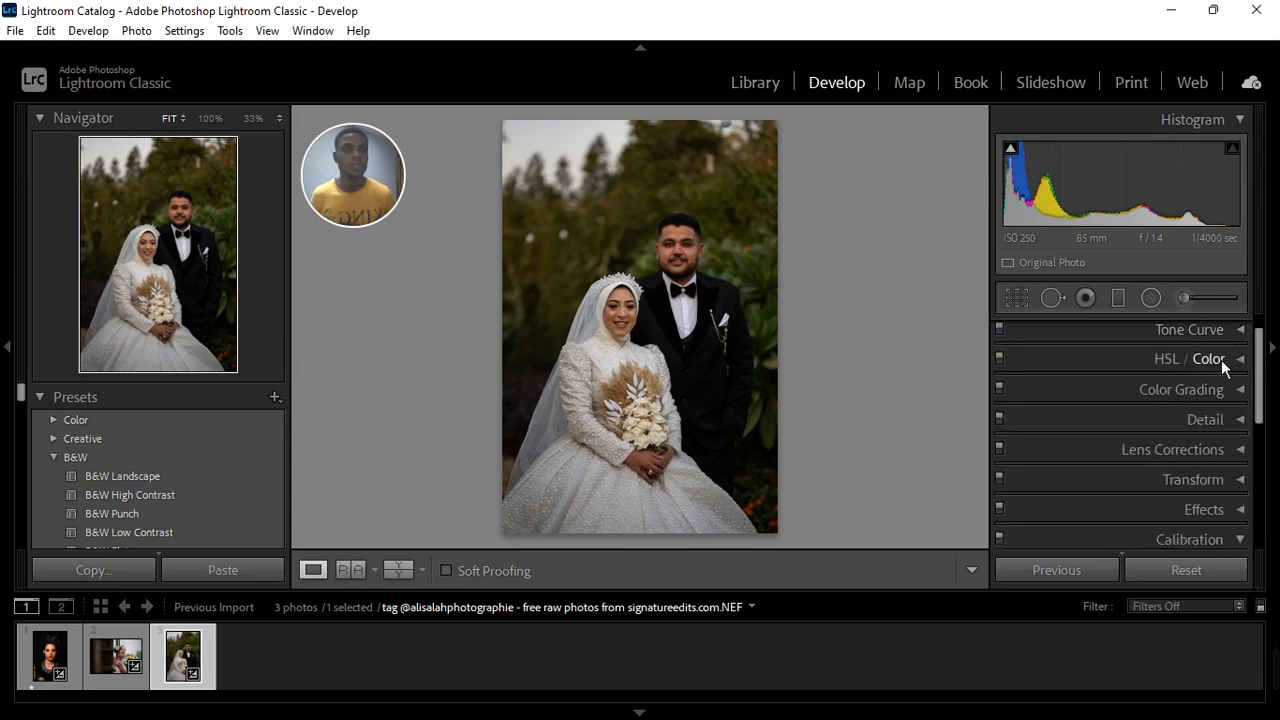
Darken the blue tones in the HSL Luminance adjustments, setting Aqua to -60 and Blue to -50
left_click(1241, 358)
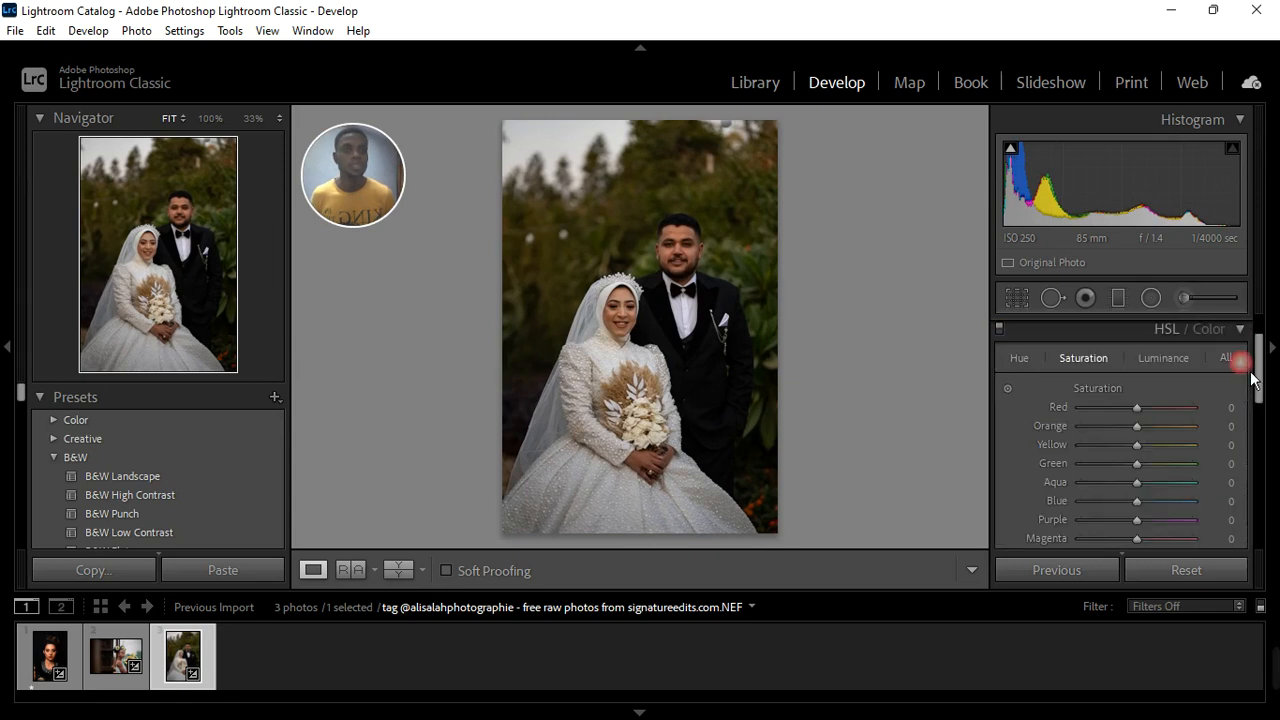
left_click(1167, 366)
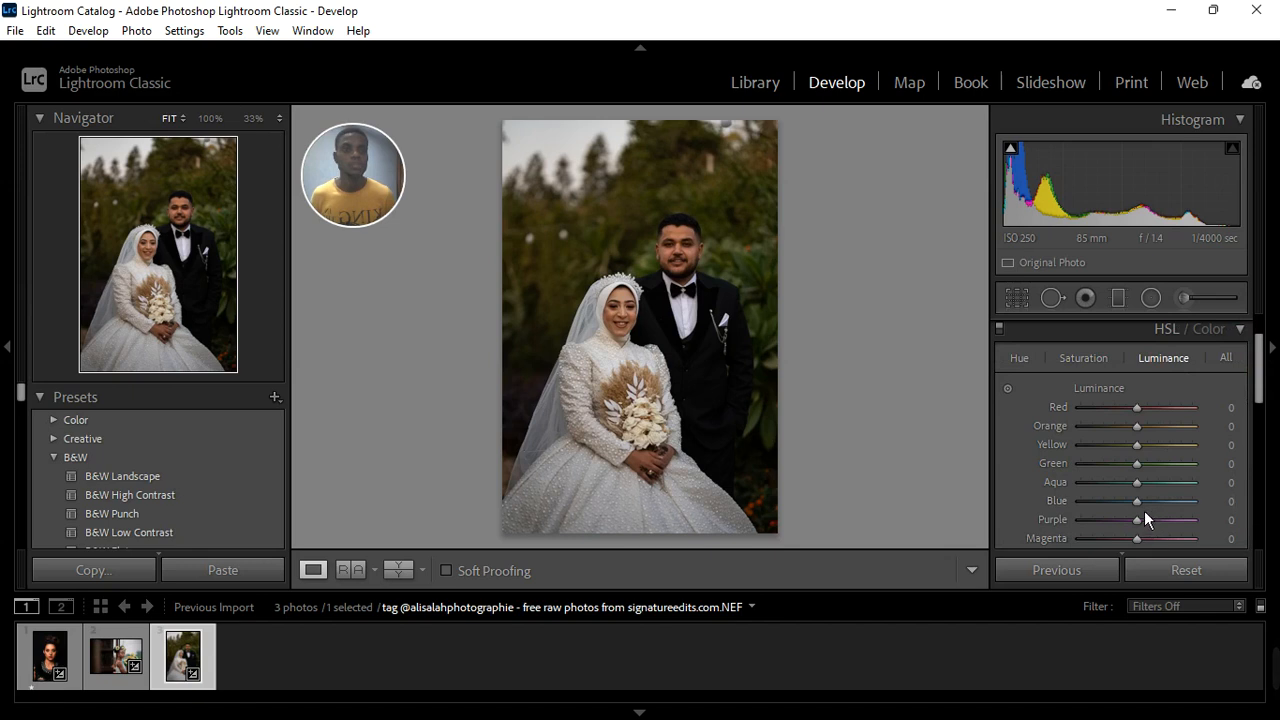
mouse_move(1144, 510)
left_mouse_down()
mouse_move(1122, 516)
mouse_move(1137, 488)
mouse_move(1111, 488)
mouse_move(1121, 514)
left_mouse_up()
scroll(1176, 487, "down", 1)
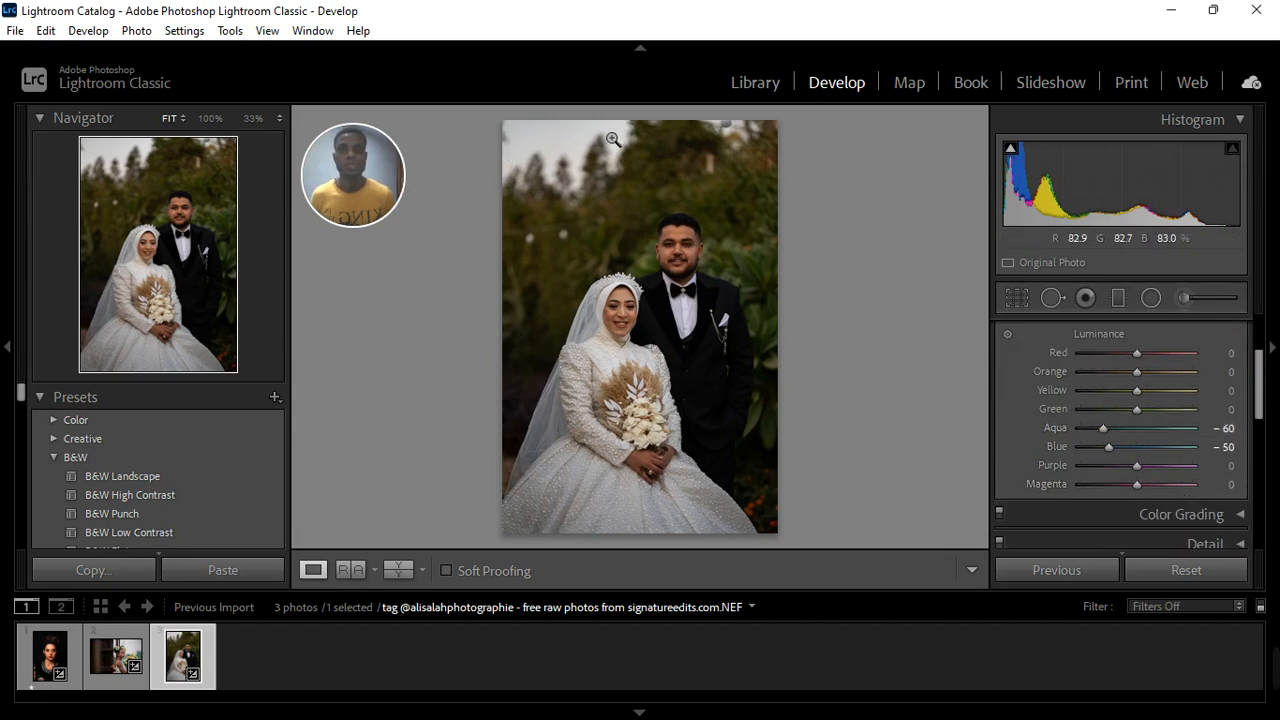
Shift the HSL Hue of Aqua to +27, Blue to +27 and Purple to -37
scroll(1123, 353, "up", 2)
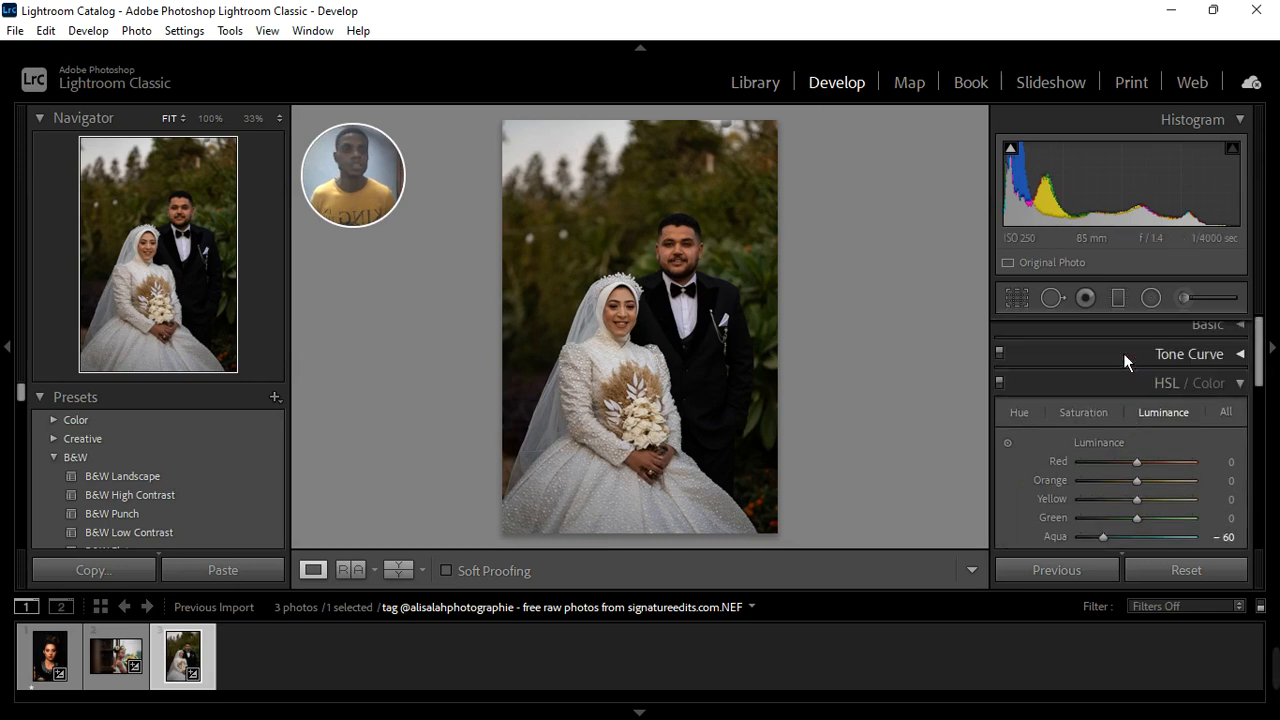
left_click(1029, 425)
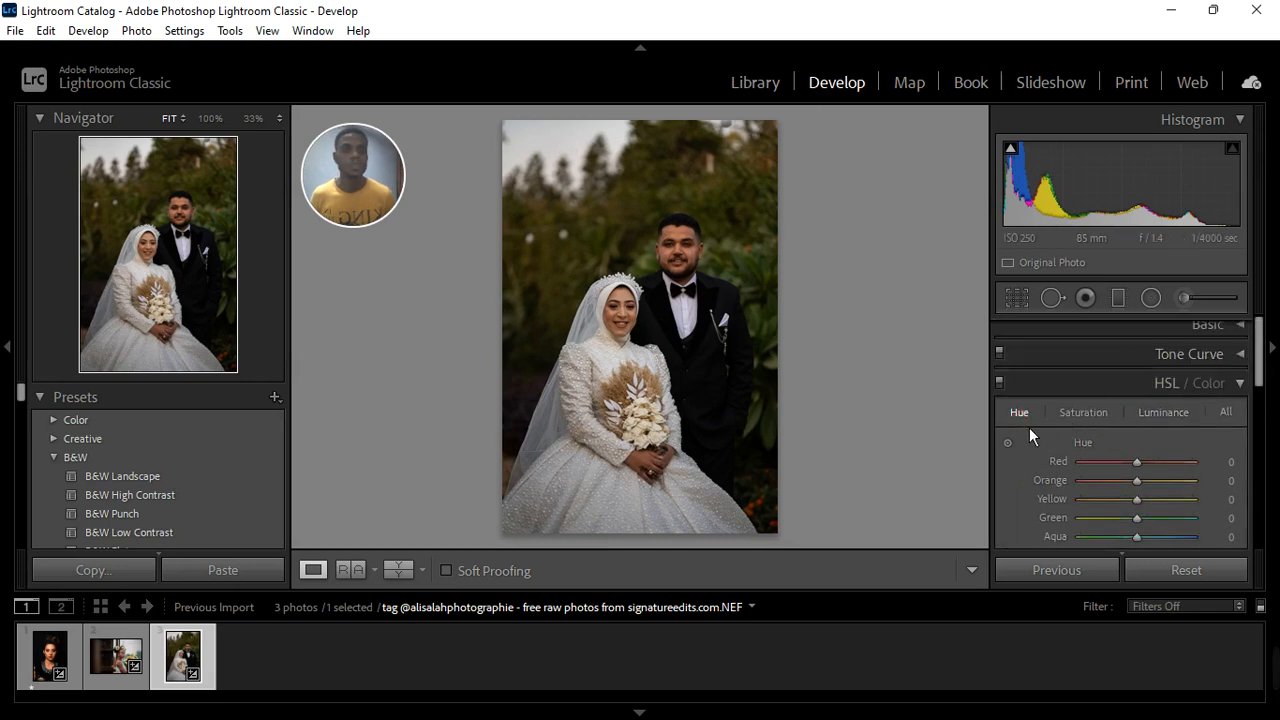
scroll(1092, 423, "down", 2)
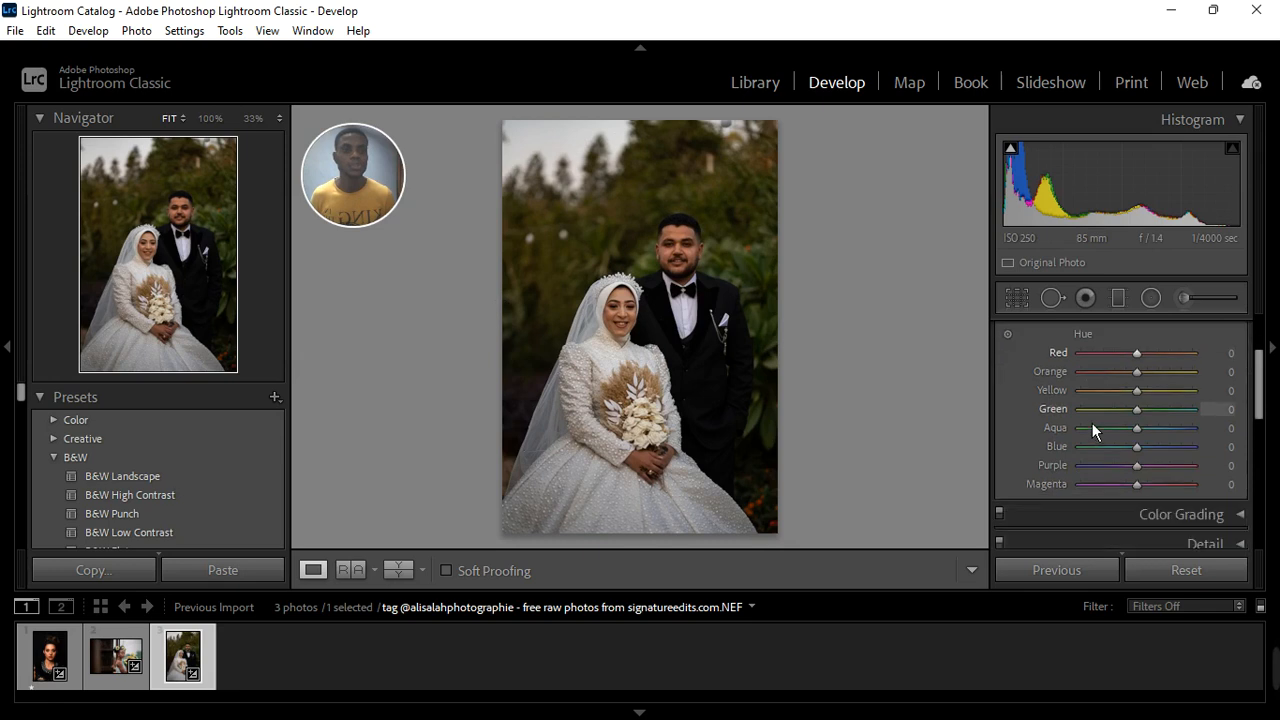
mouse_move(1135, 457)
left_mouse_down()
mouse_move(1164, 452)
mouse_move(1148, 440)
mouse_move(1160, 438)
mouse_move(1138, 476)
mouse_move(1121, 477)
left_mouse_up()
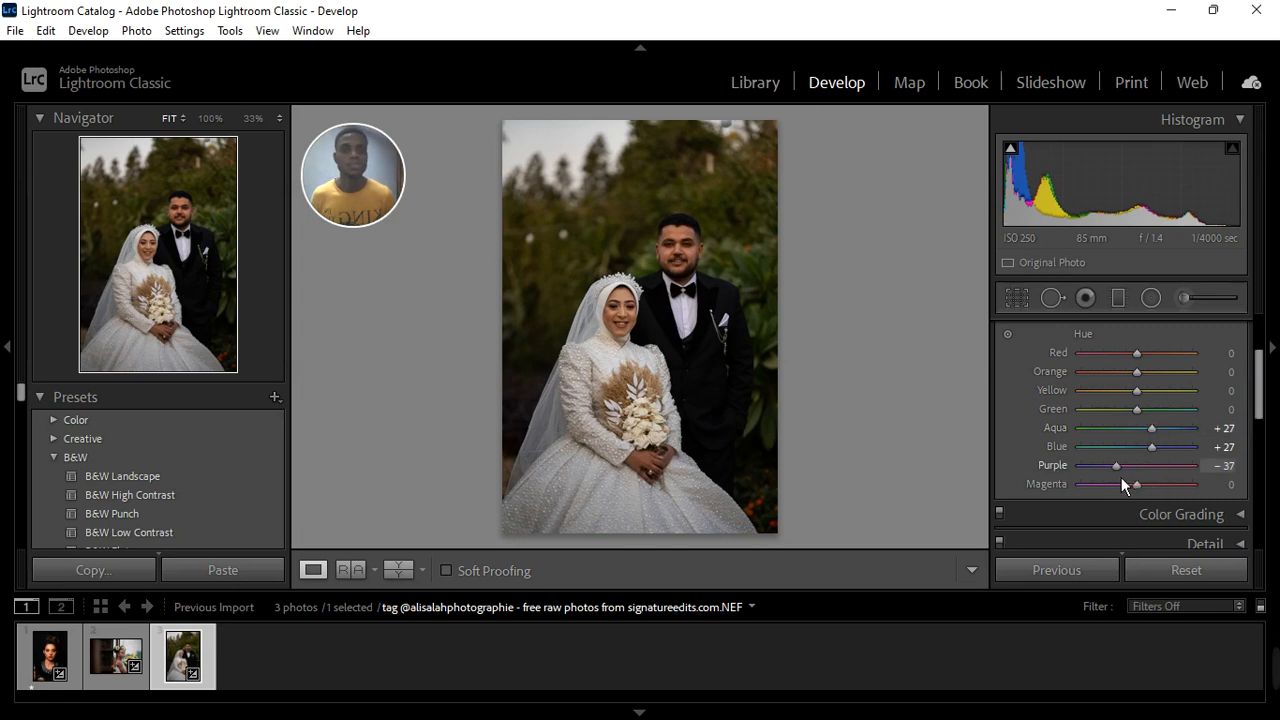
Try lowering the HSL Luminance of Purple to -95, and reset it
scroll(1160, 360, "up", 2)
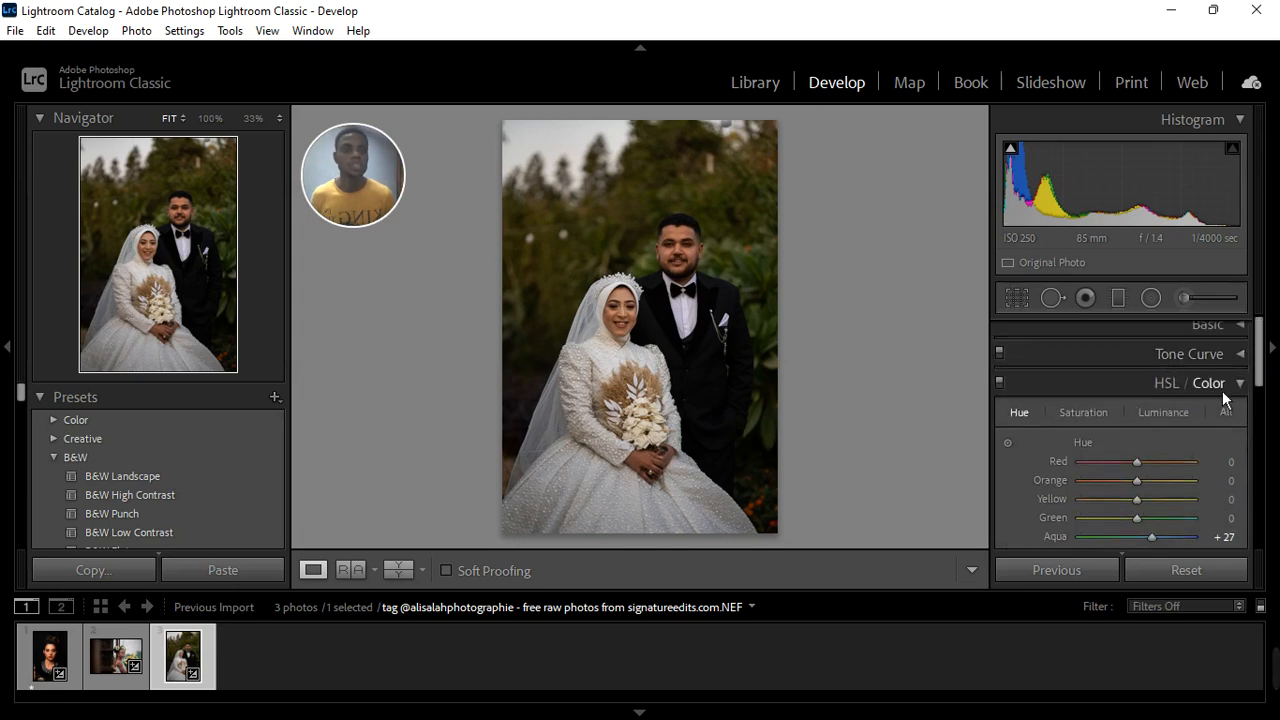
left_click(1168, 423)
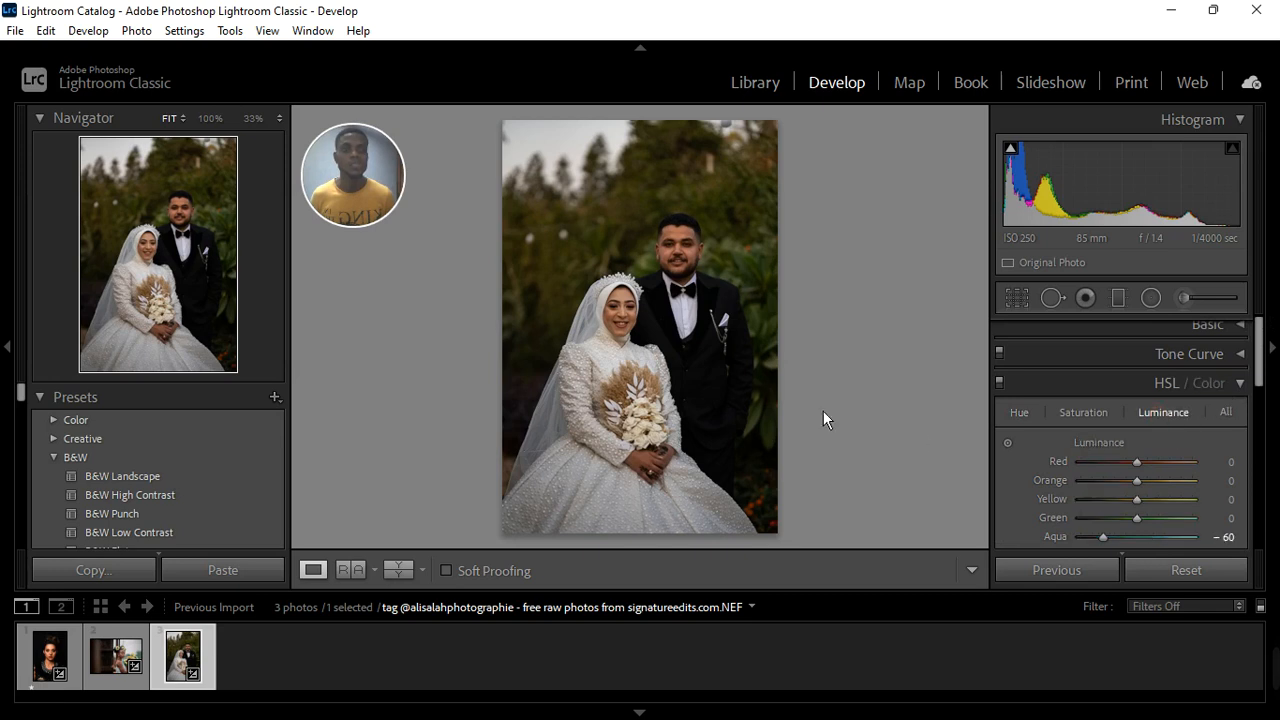
scroll(1168, 502, "down", 1)
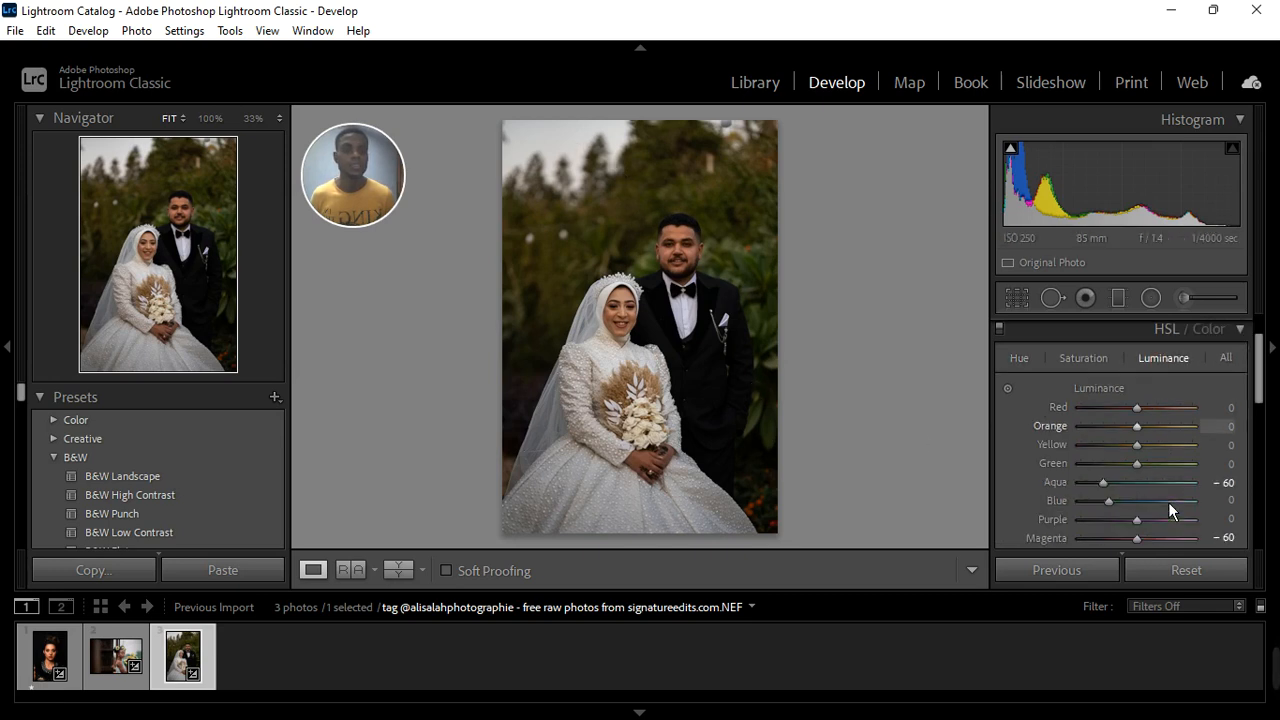
left_click_drag(1145, 525, 1092, 539)
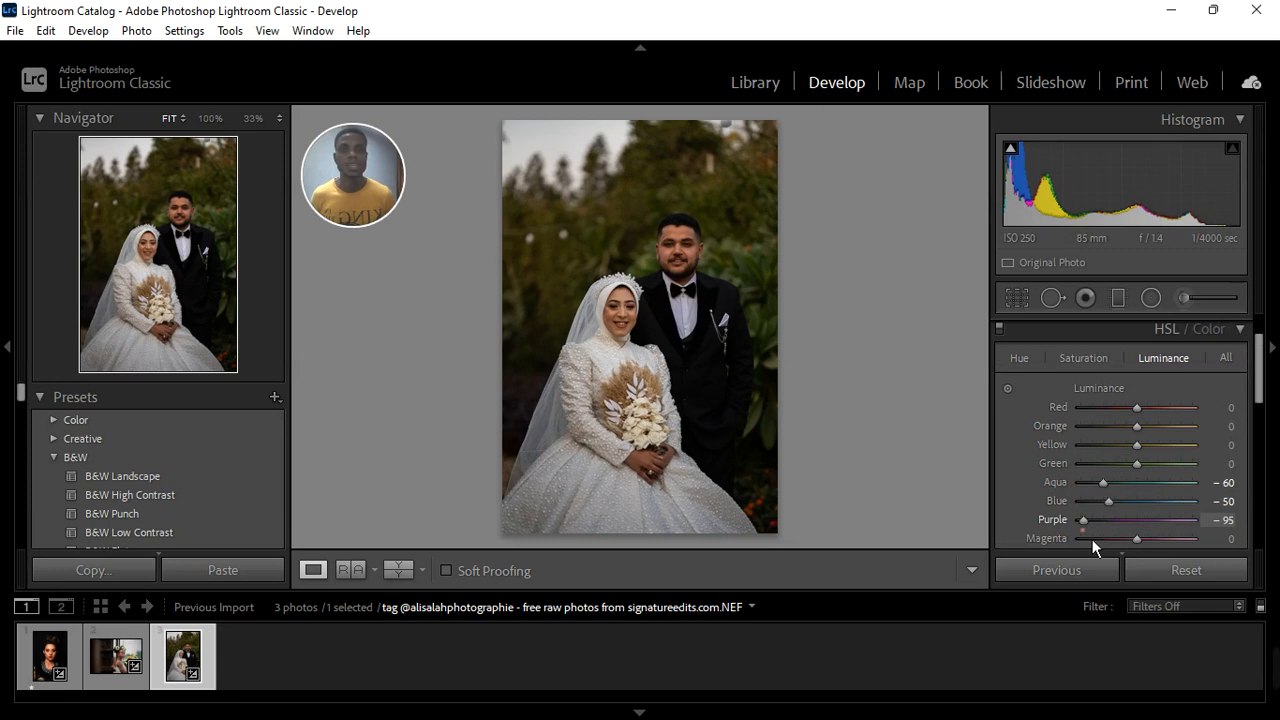
double_click(1097, 519)
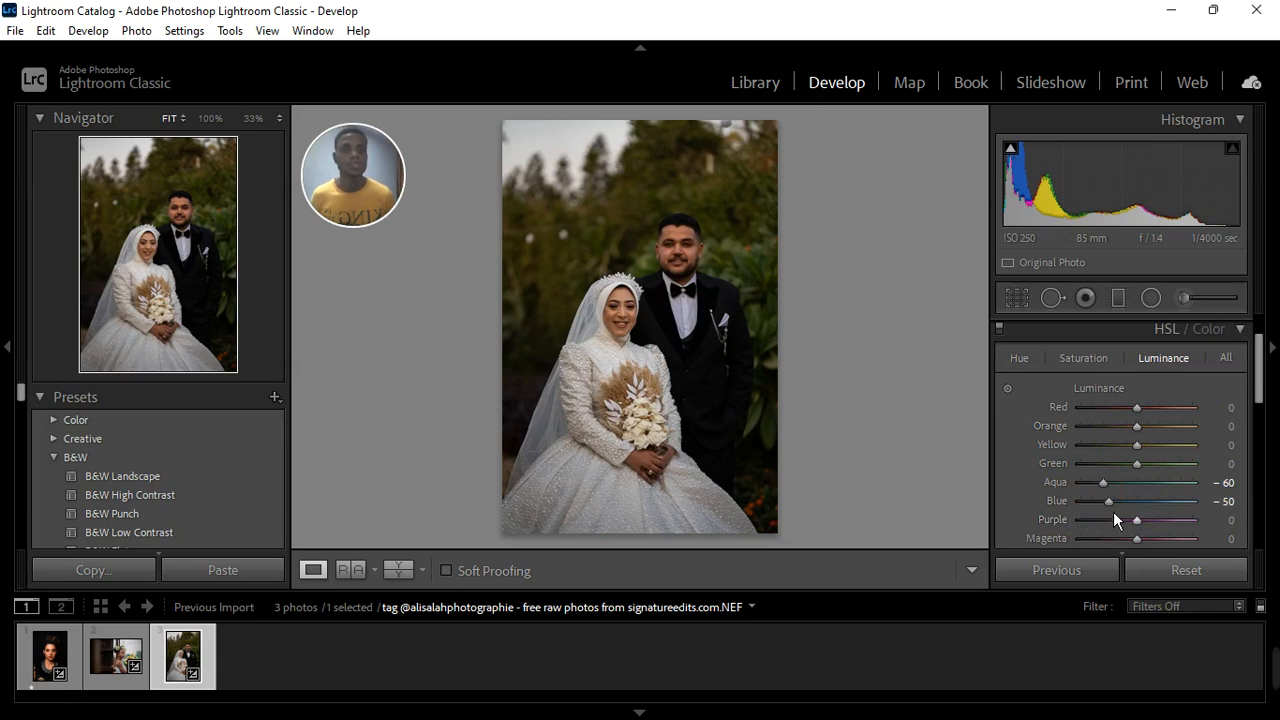
Readjust the HSL Luminance, setting Aqua to -33 and Blue to -30
left_click_drag(1095, 508, 1062, 485)
double_click(1082, 501)
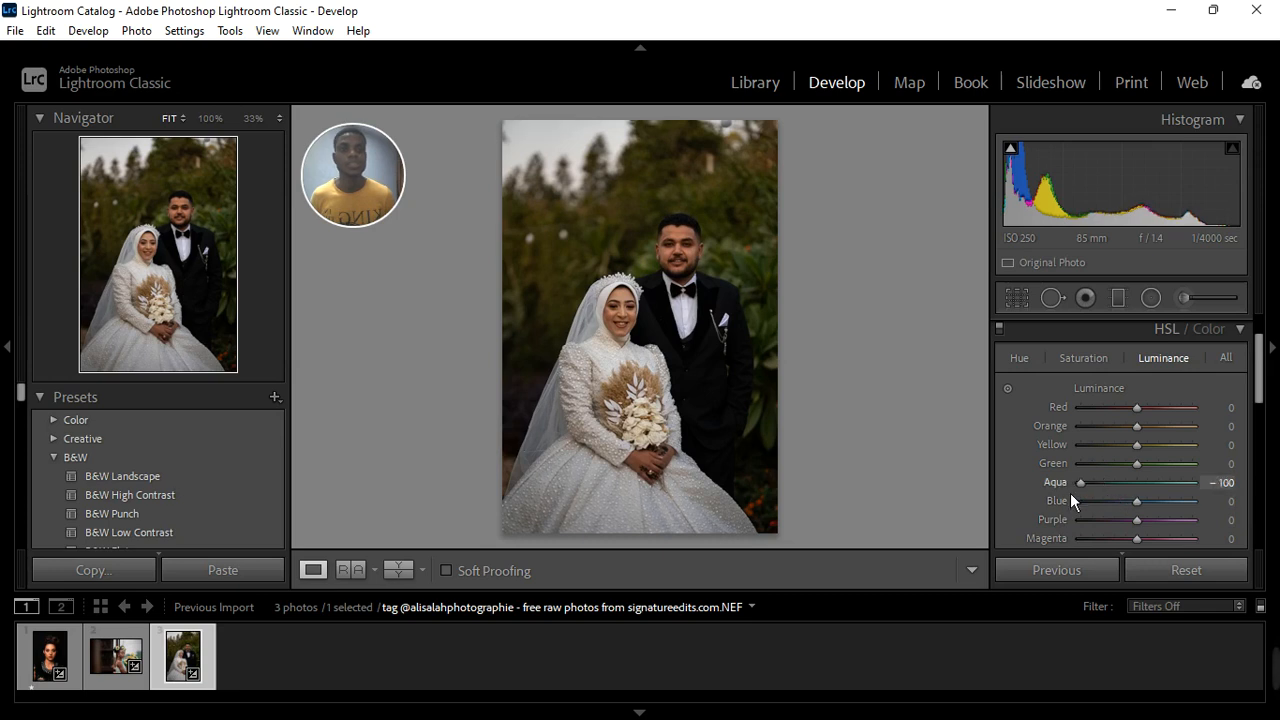
left_click_drag(1138, 484, 1120, 503)
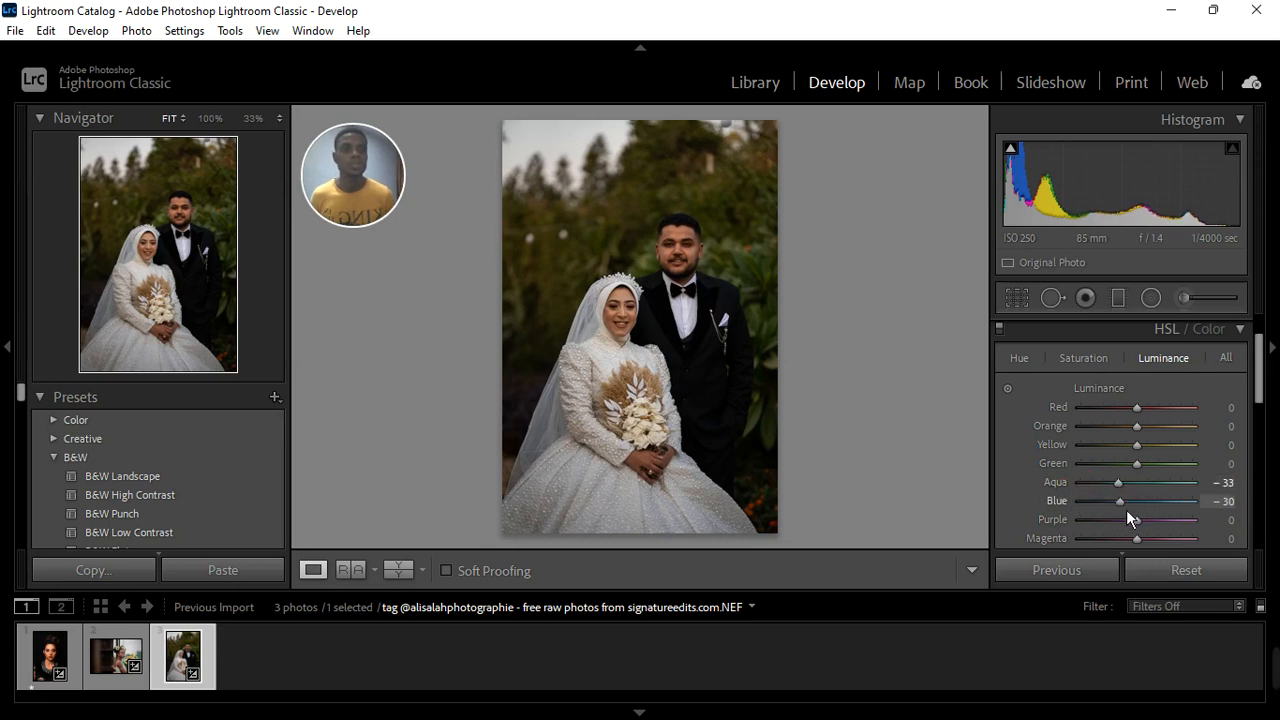
Expand the Basic adjustments, try the Exposure at -2.19, reset it and set it back to +1.00
scroll(1123, 463, "up", 1)
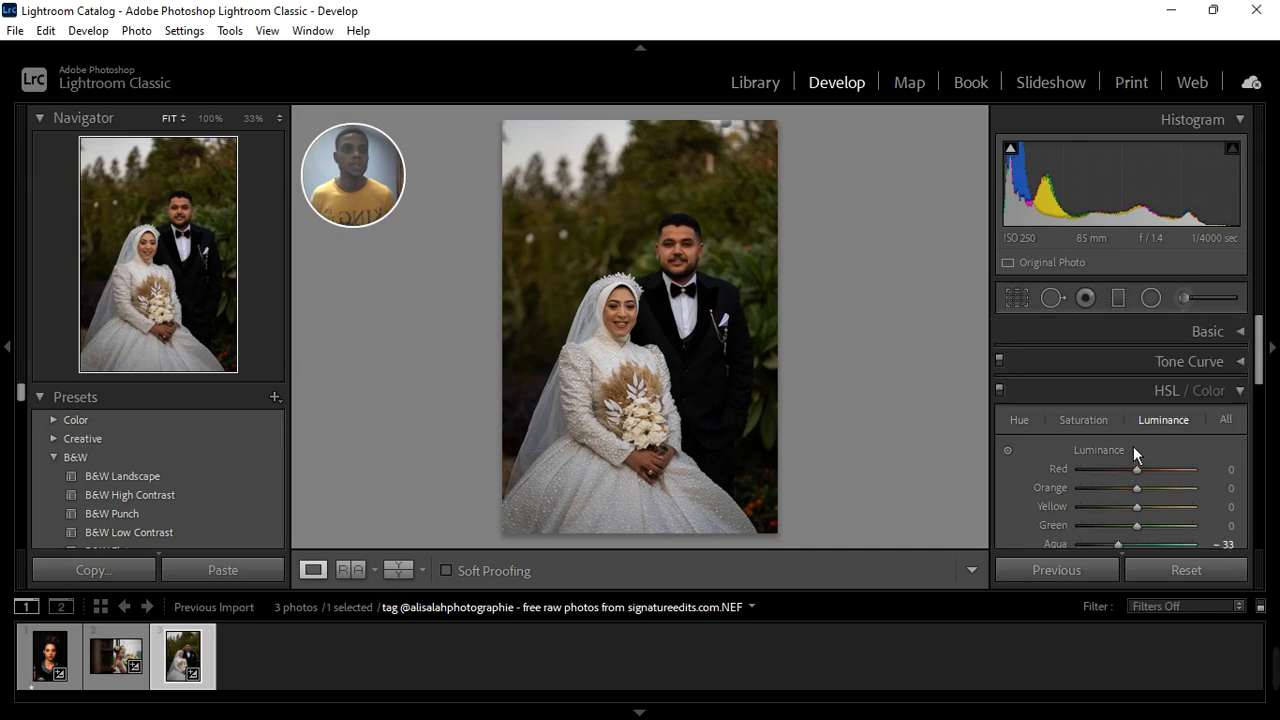
left_click(1240, 332)
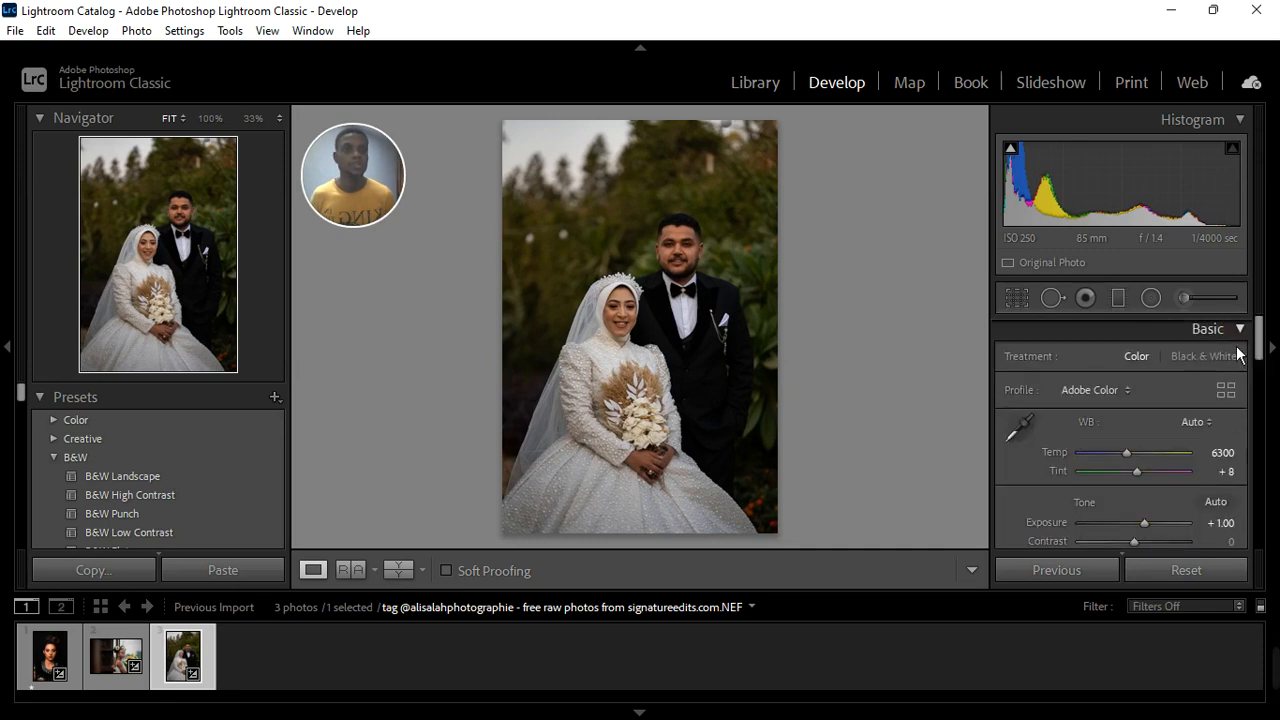
scroll(1145, 492, "down", 1)
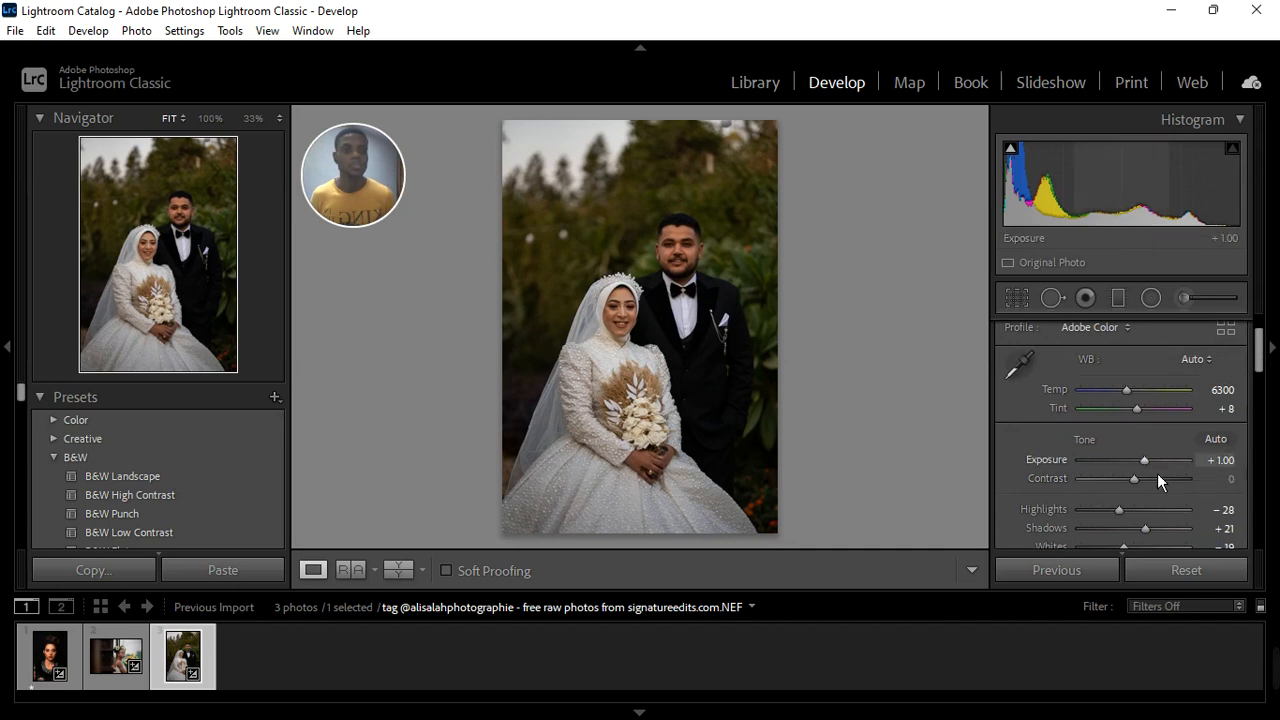
left_click_drag(1148, 467, 1122, 472)
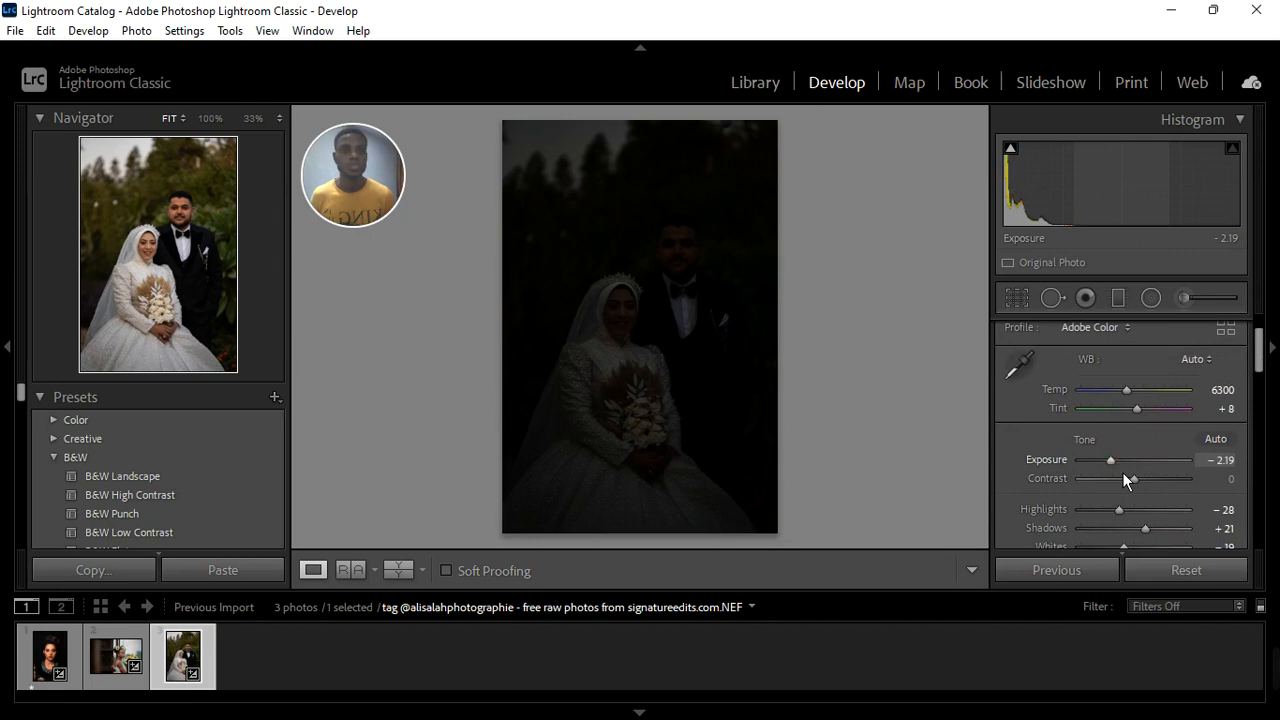
double_click(1123, 469)
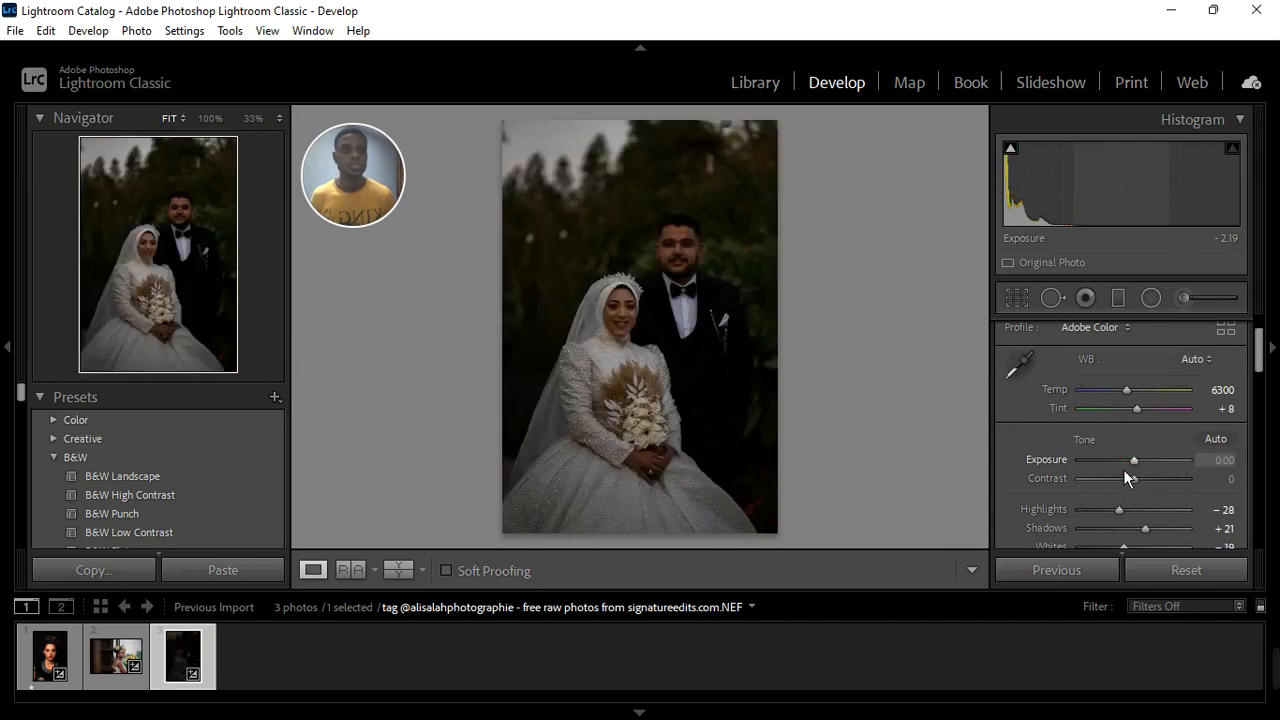
left_click(1235, 460)
type("1")
key("Return")
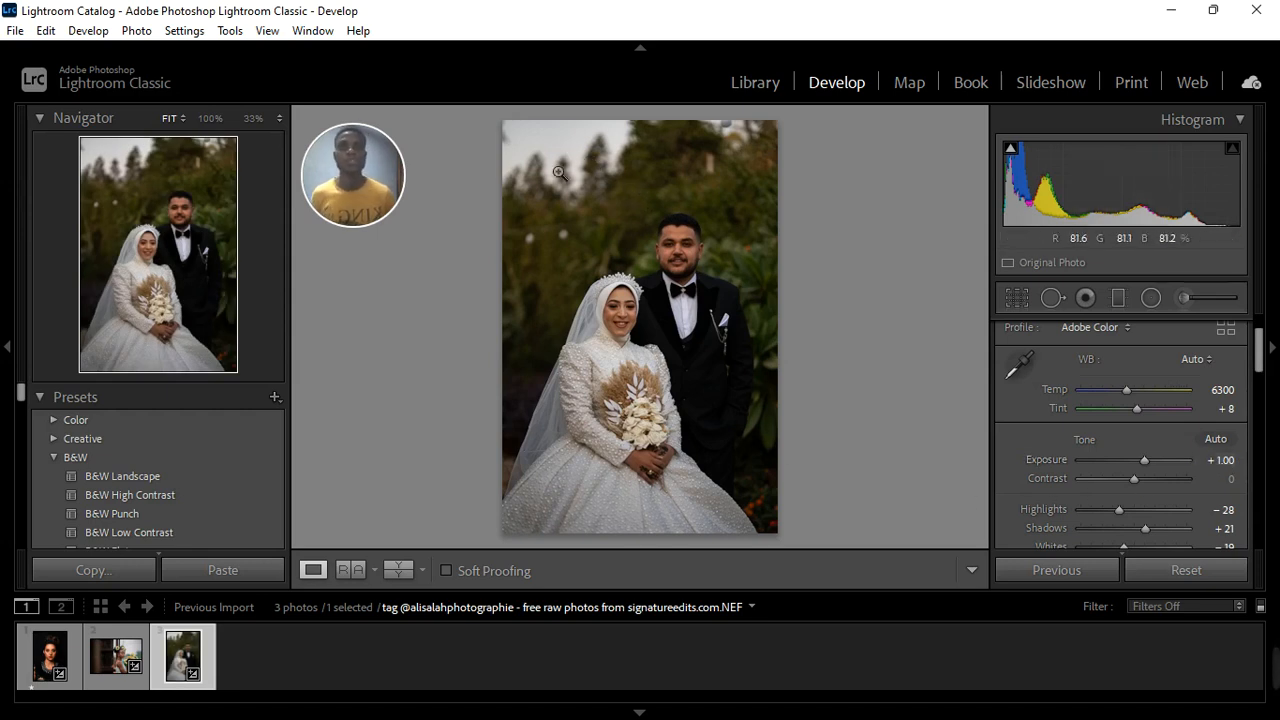
Try lowering the Whites to -100, bring them back to -19 and collapse the Basic adjustments
scroll(1076, 462, "down", 1)
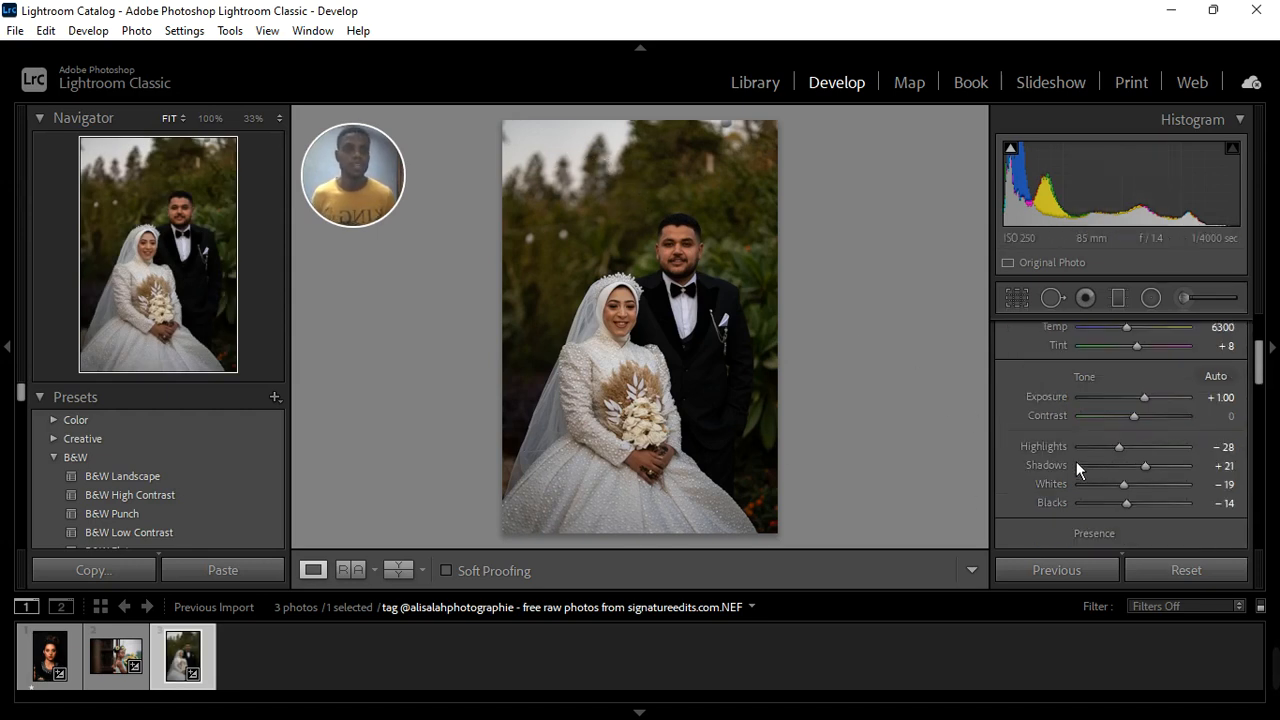
scroll(1076, 465, "down", 1)
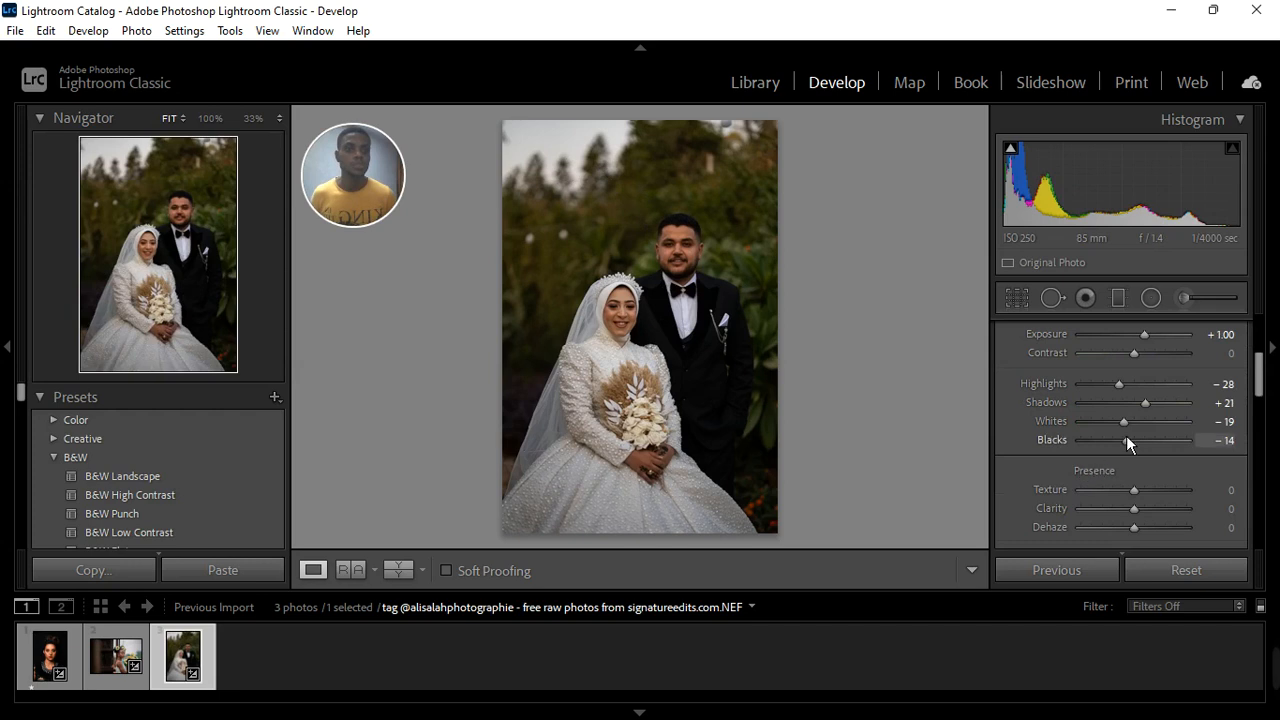
left_click_drag(1128, 434, 1085, 437)
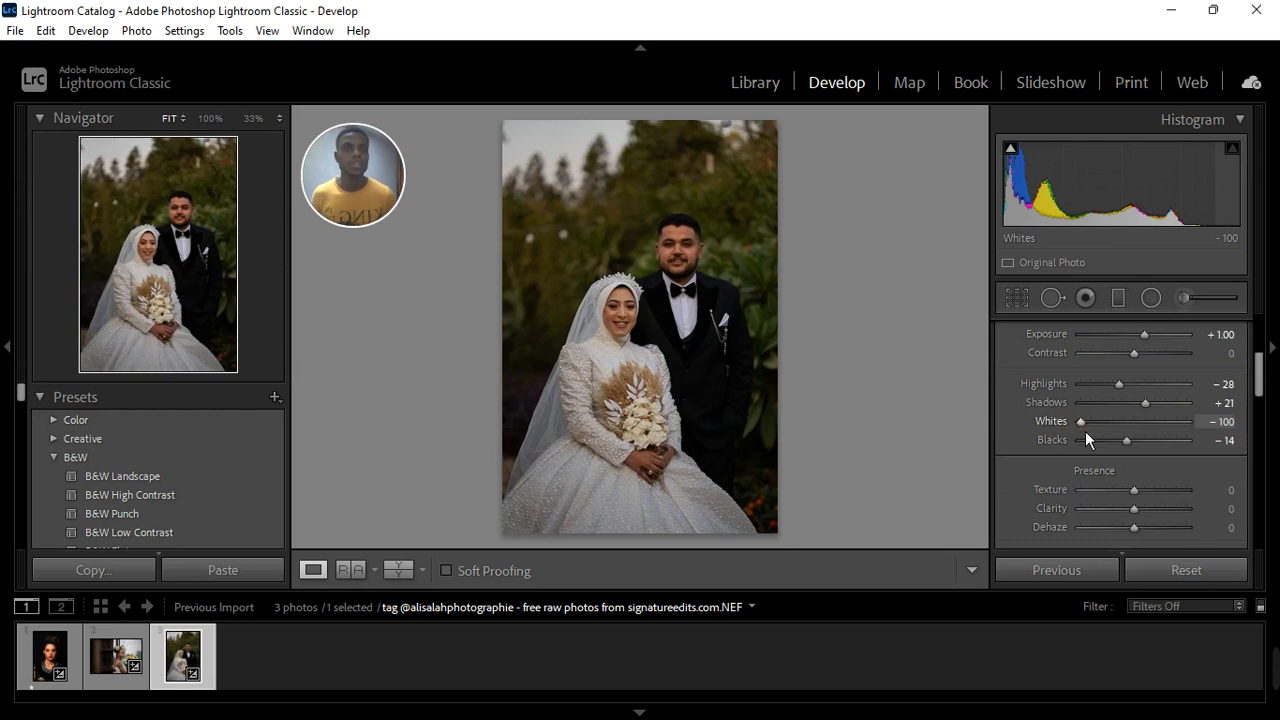
left_click_drag(1092, 432, 1138, 419)
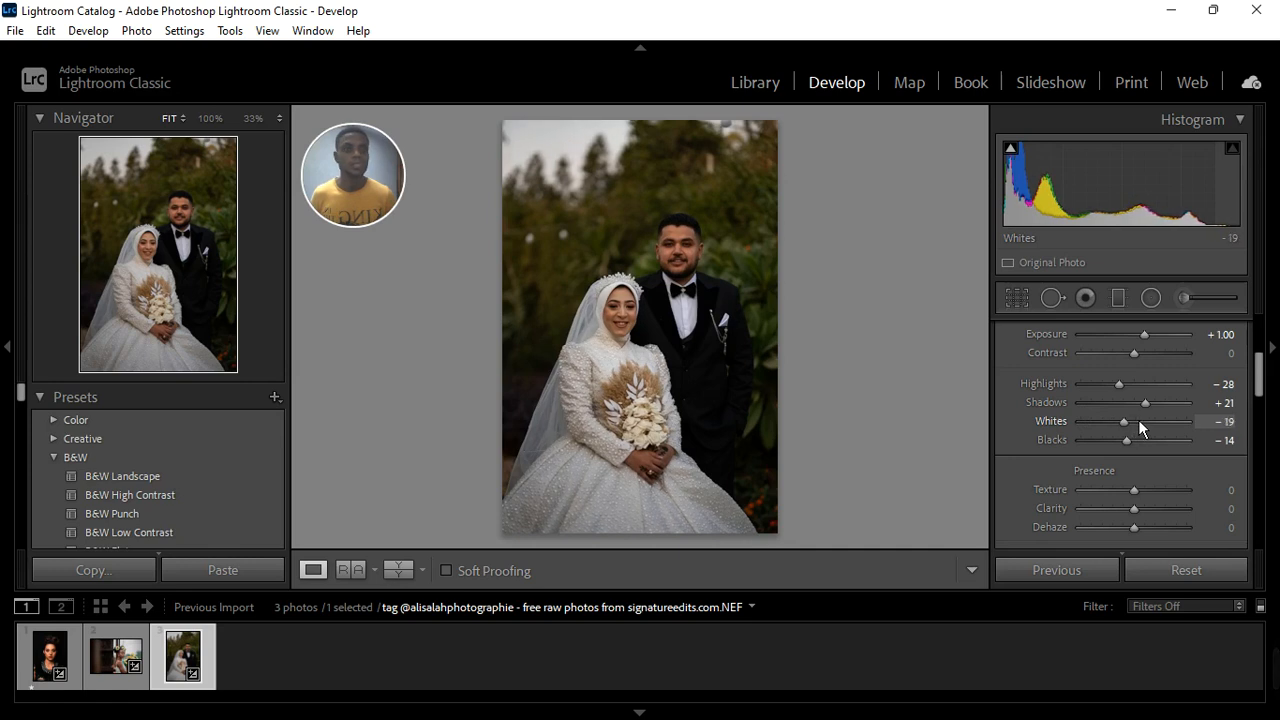
scroll(1139, 357, "up", 4)
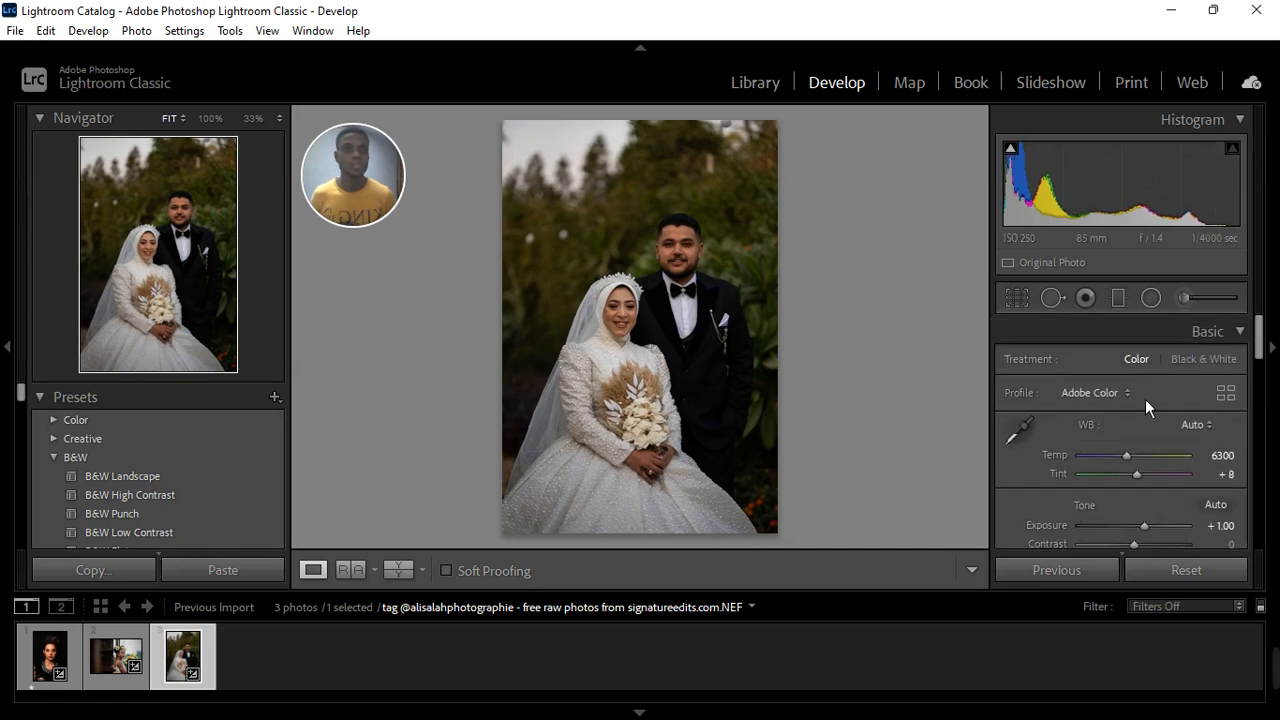
left_click(1240, 331)
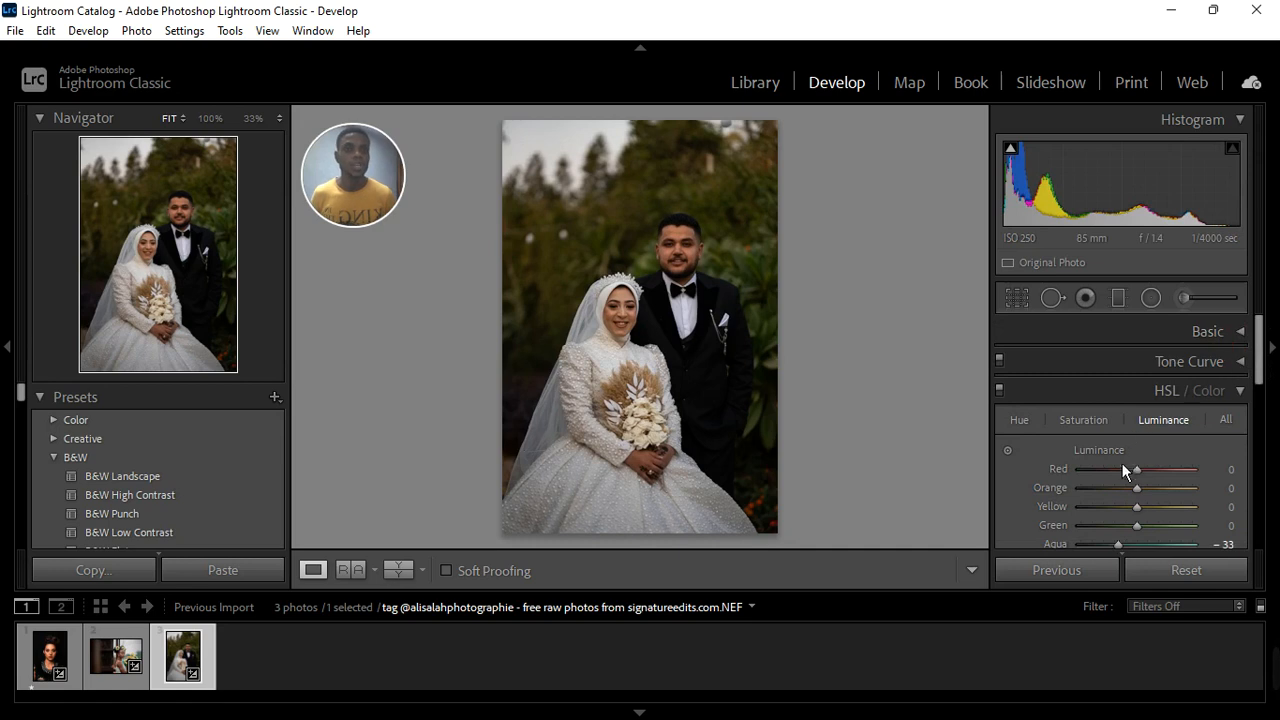
Raise the HSL Saturation of Aqua to +25 and Blue to +20, and try Yellow at +25 before resetting it
scroll(1122, 470, "down", 1)
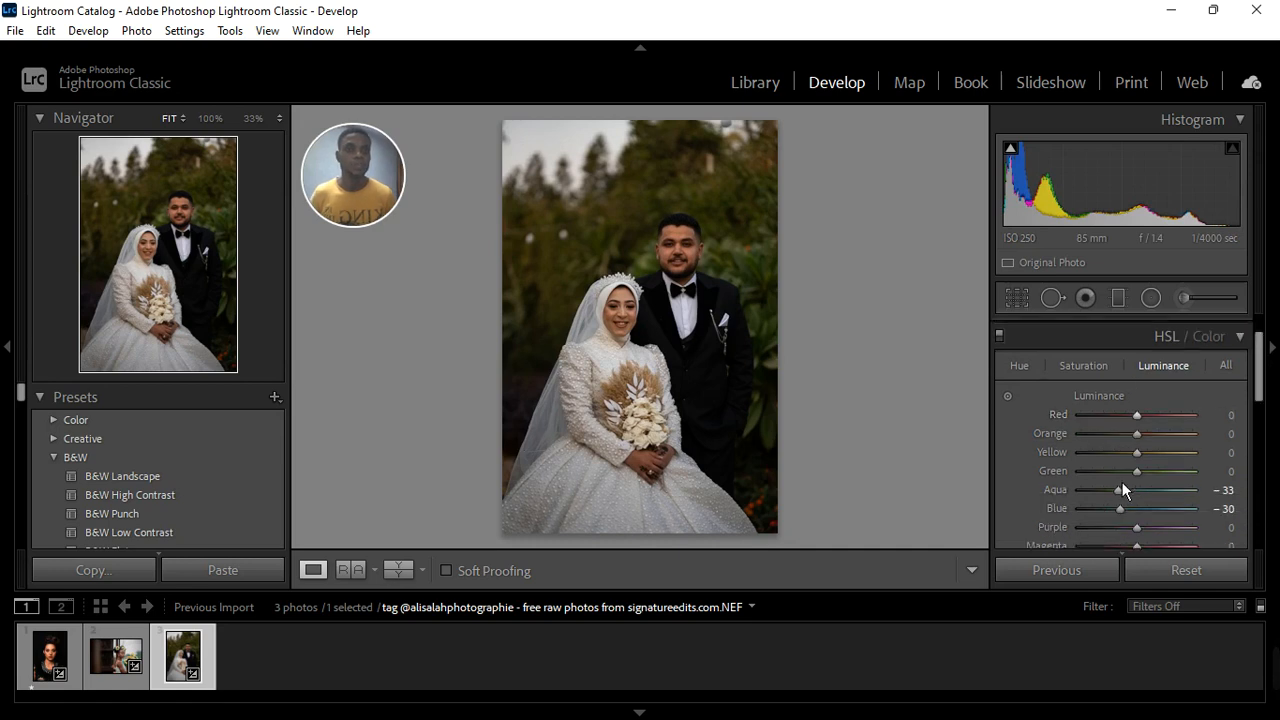
left_click(1106, 373)
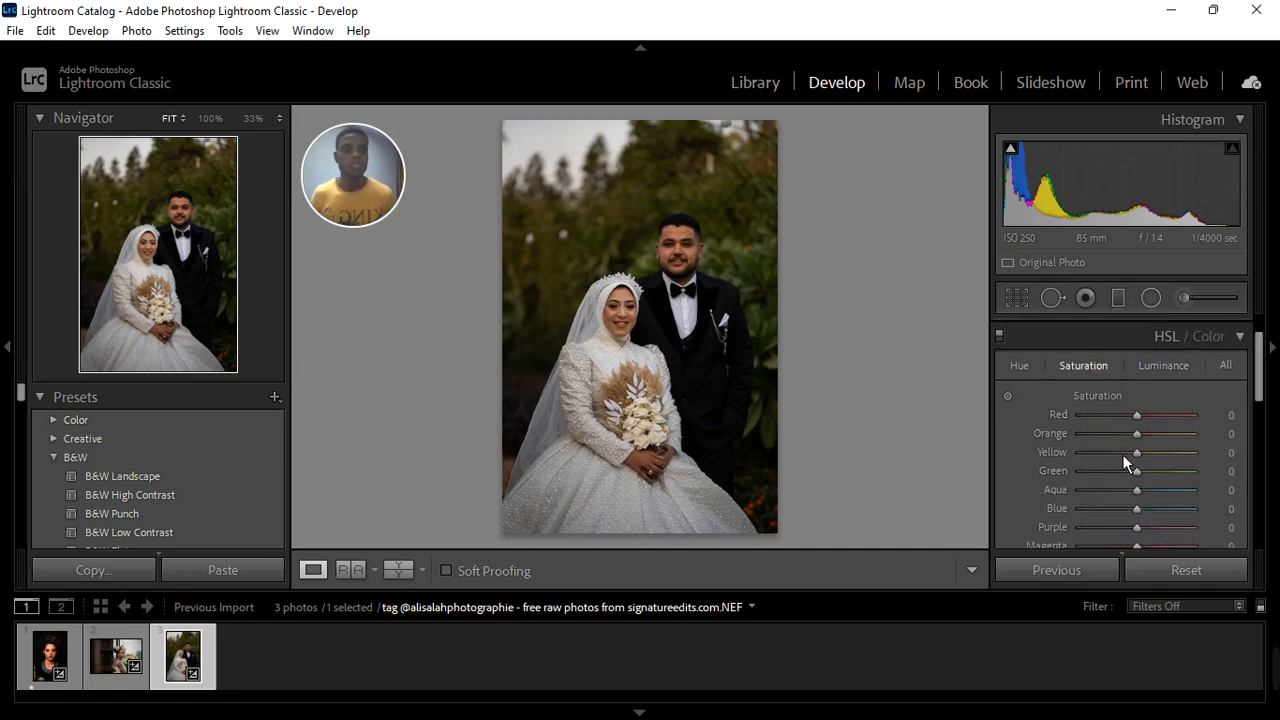
left_click_drag(1148, 520, 1157, 496)
scroll(1137, 515, "down", 1)
scroll(1137, 513, "up", 1)
left_click_drag(1148, 464, 1162, 457)
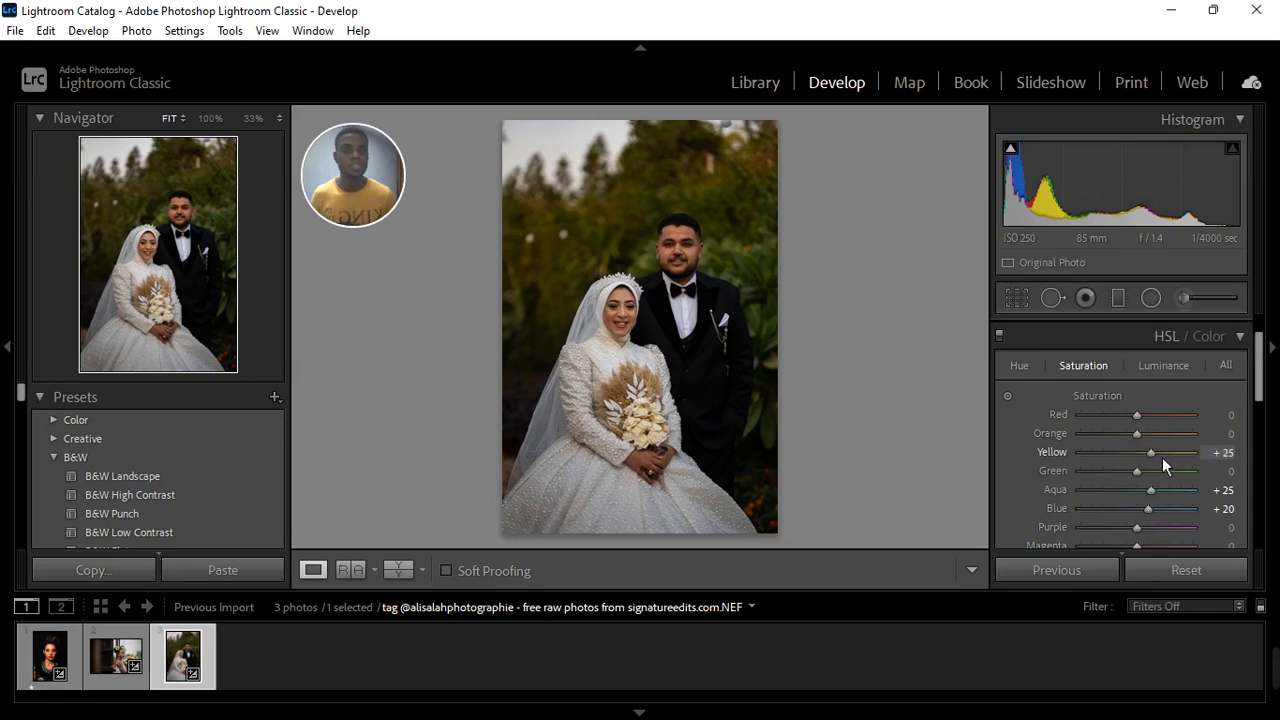
double_click(1154, 461)
Test the Yellow and Green hues in both directions, settling the HSL Hue of Yellow at -62 and Green at -50
left_click(1036, 370)
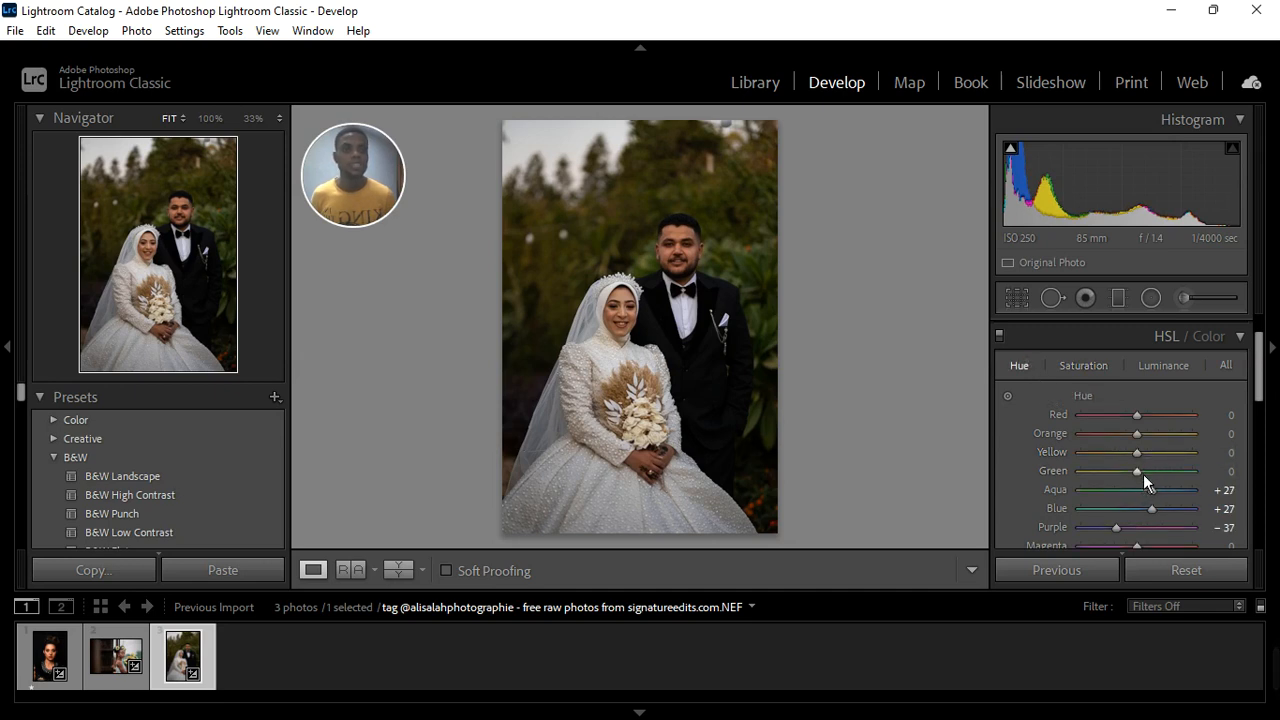
left_click_drag(1145, 484, 1165, 455)
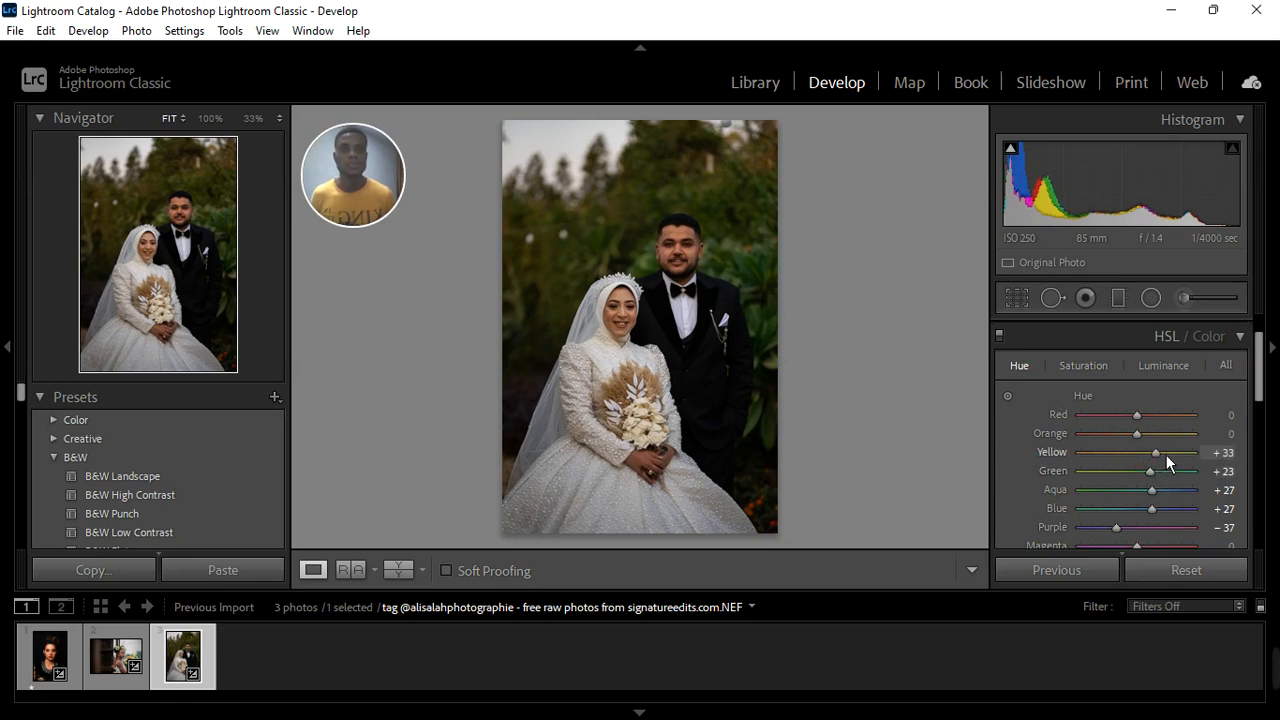
left_click_drag(1166, 455, 1109, 479)
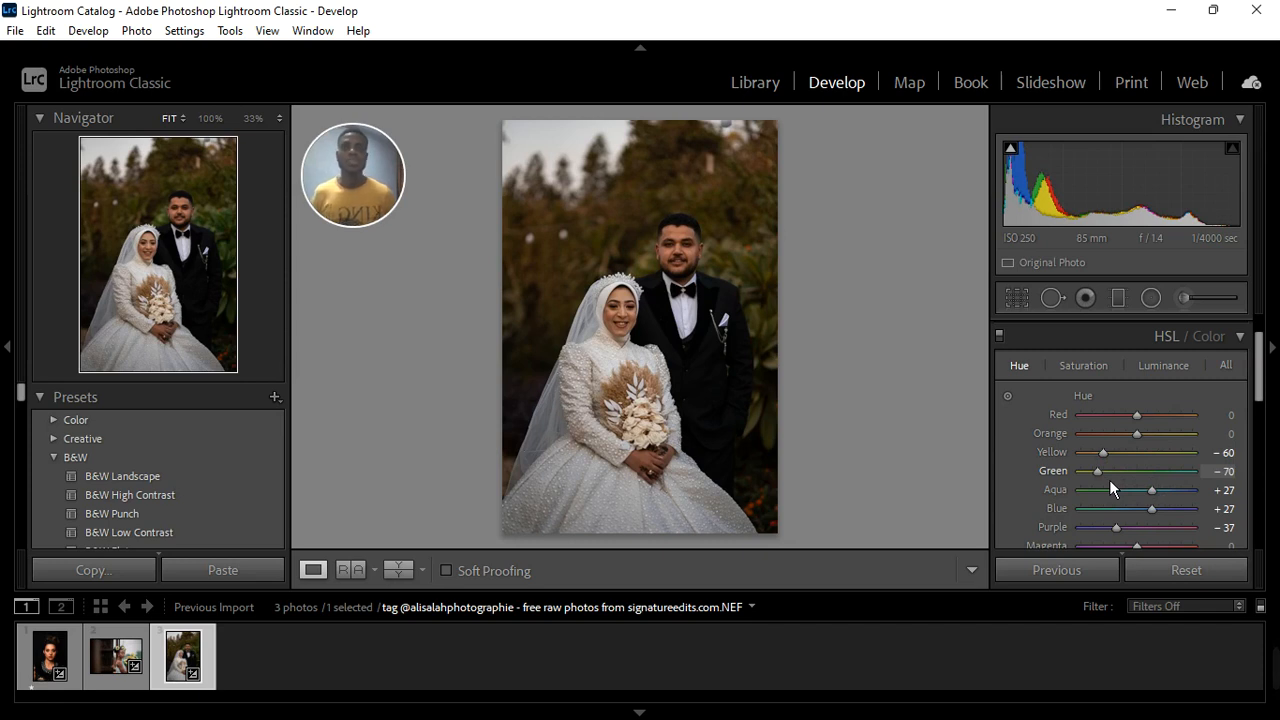
left_click_drag(1109, 479, 1186, 458)
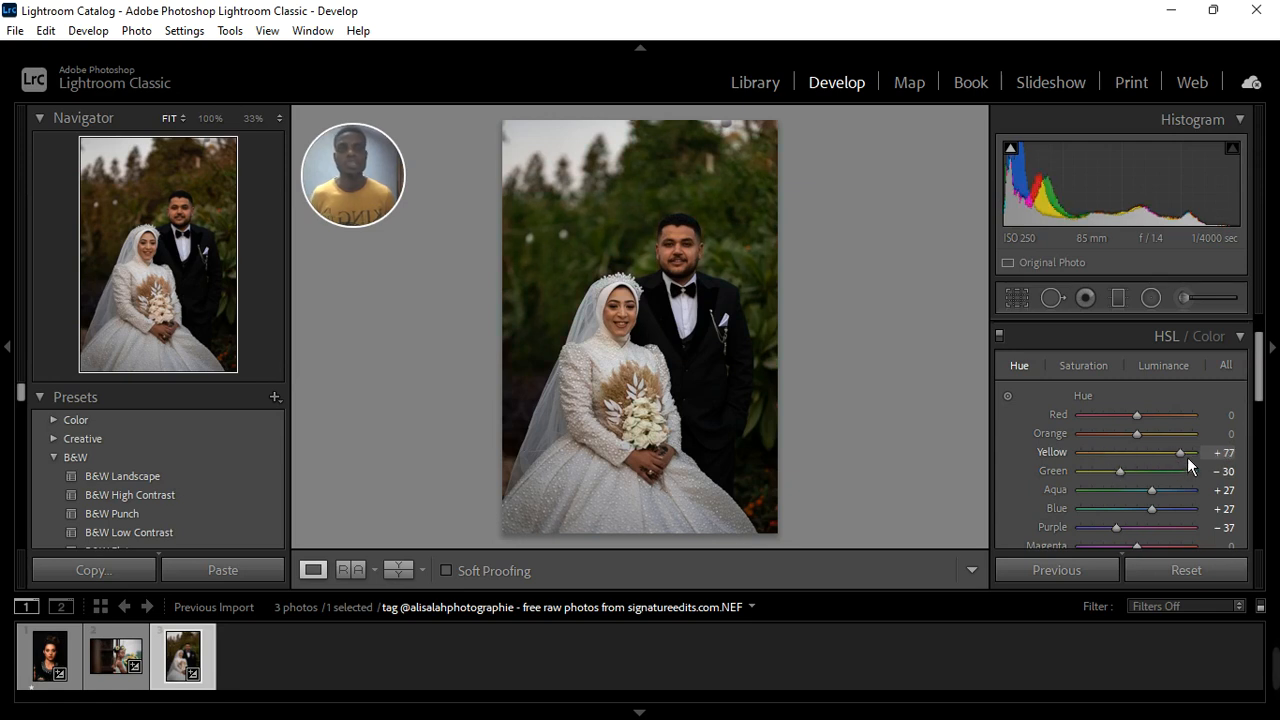
left_click_drag(1181, 457, 1117, 482)
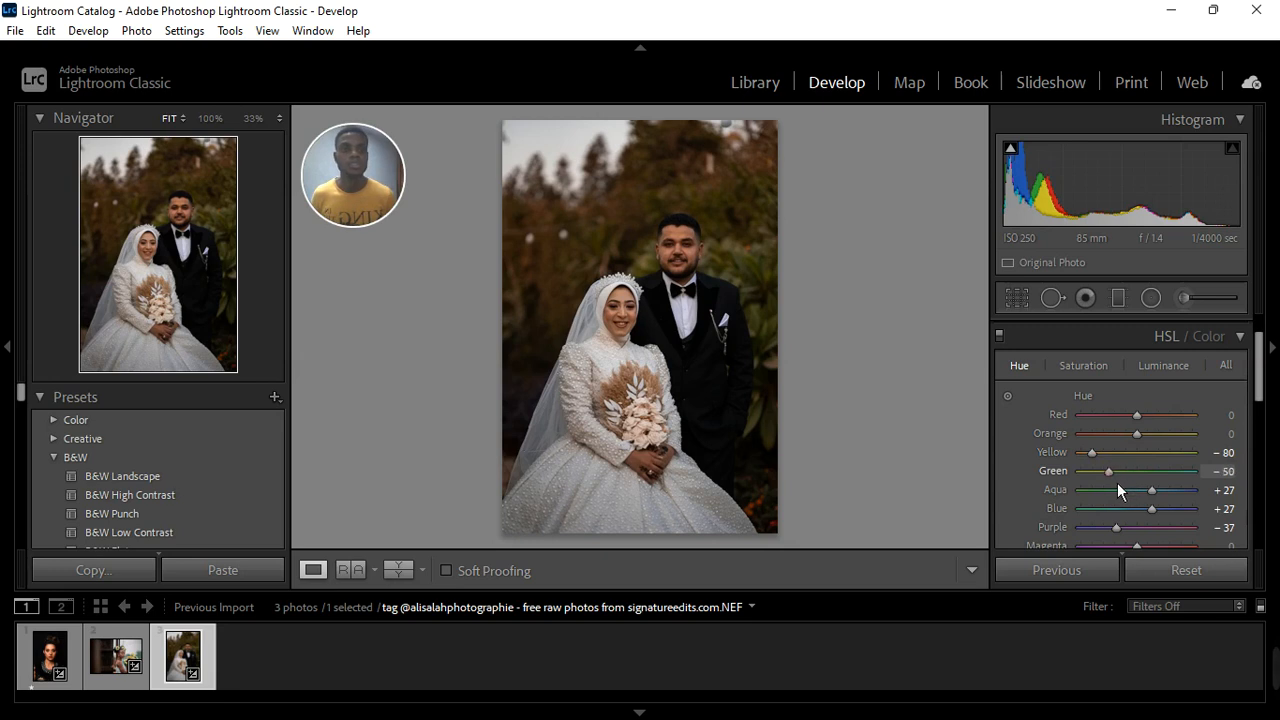
left_click_drag(1105, 462, 1114, 460)
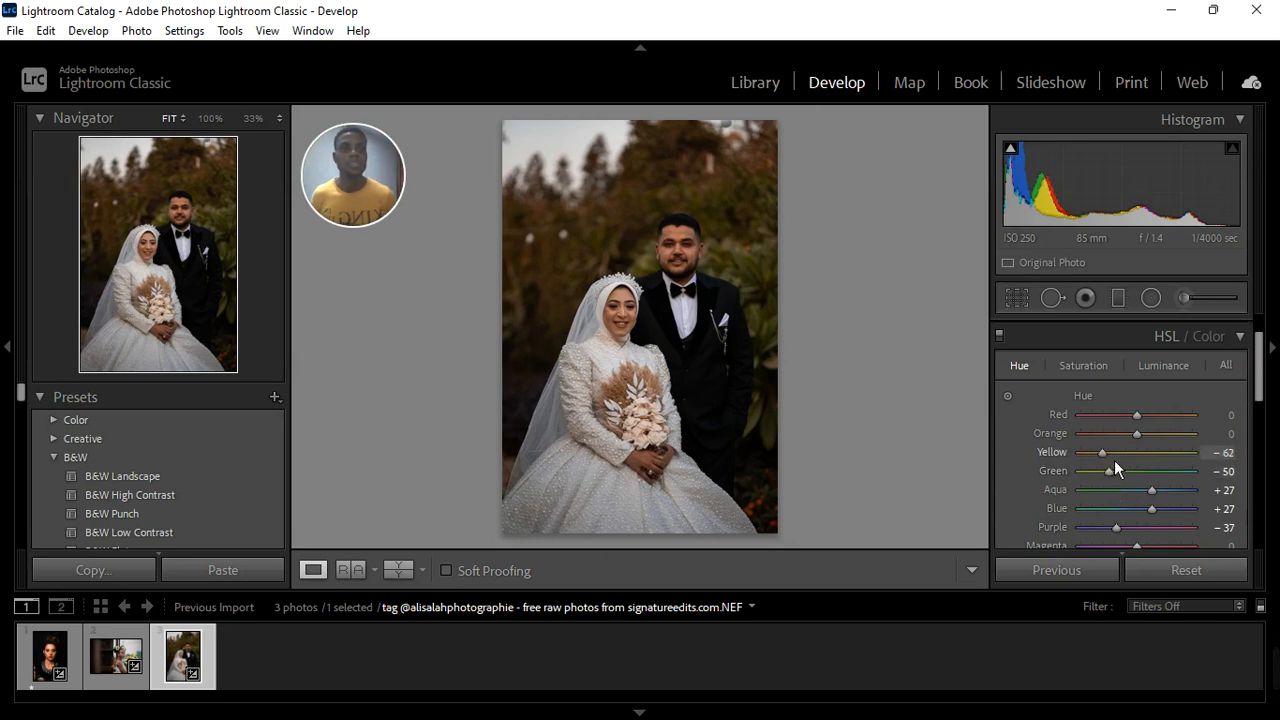
Reduce the HSL Saturation of Yellow to -10 and Green to -48
left_click(1105, 363)
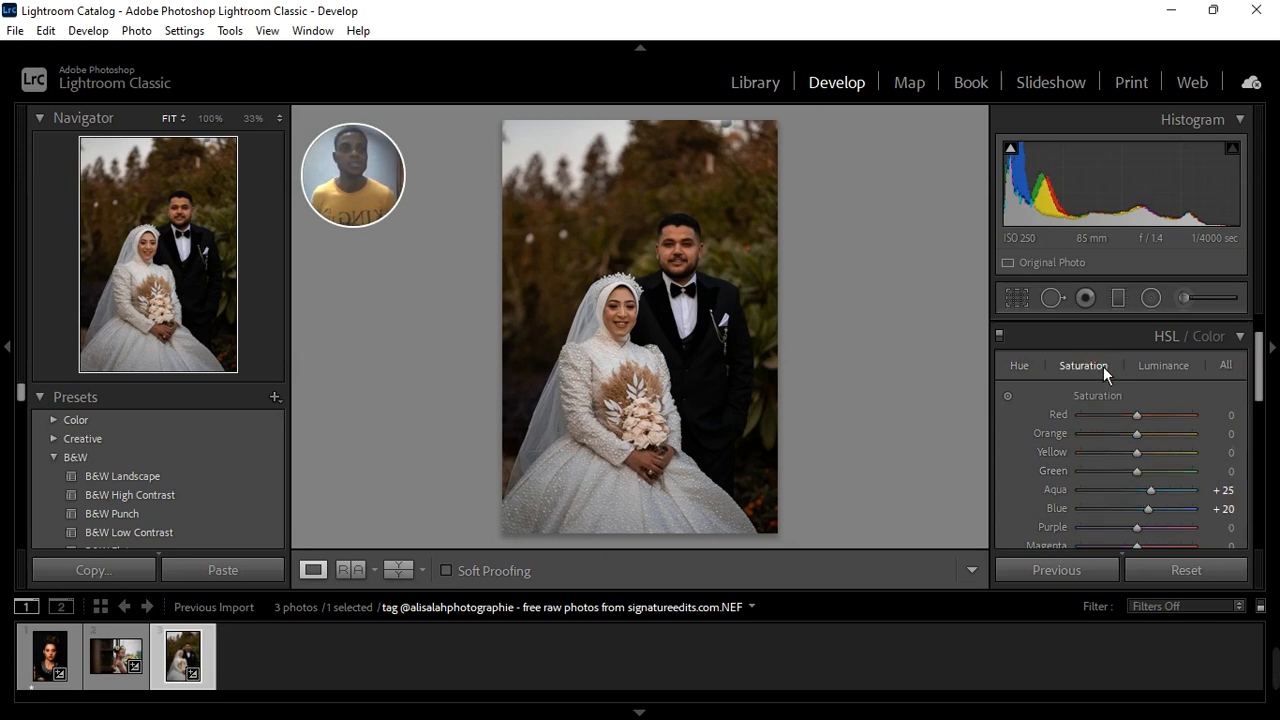
left_click_drag(1143, 458, 1122, 483)
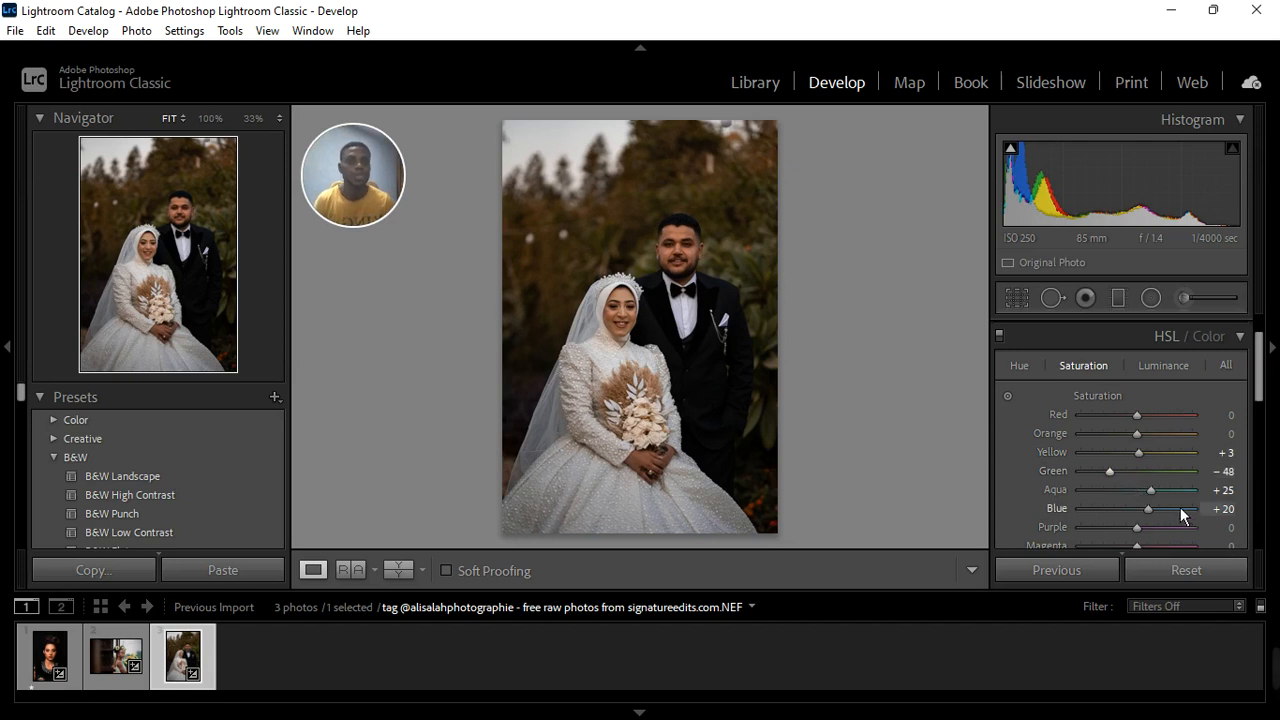
mouse_move(1151, 462)
left_mouse_down()
mouse_move(1167, 457)
mouse_move(1146, 462)
left_mouse_up()
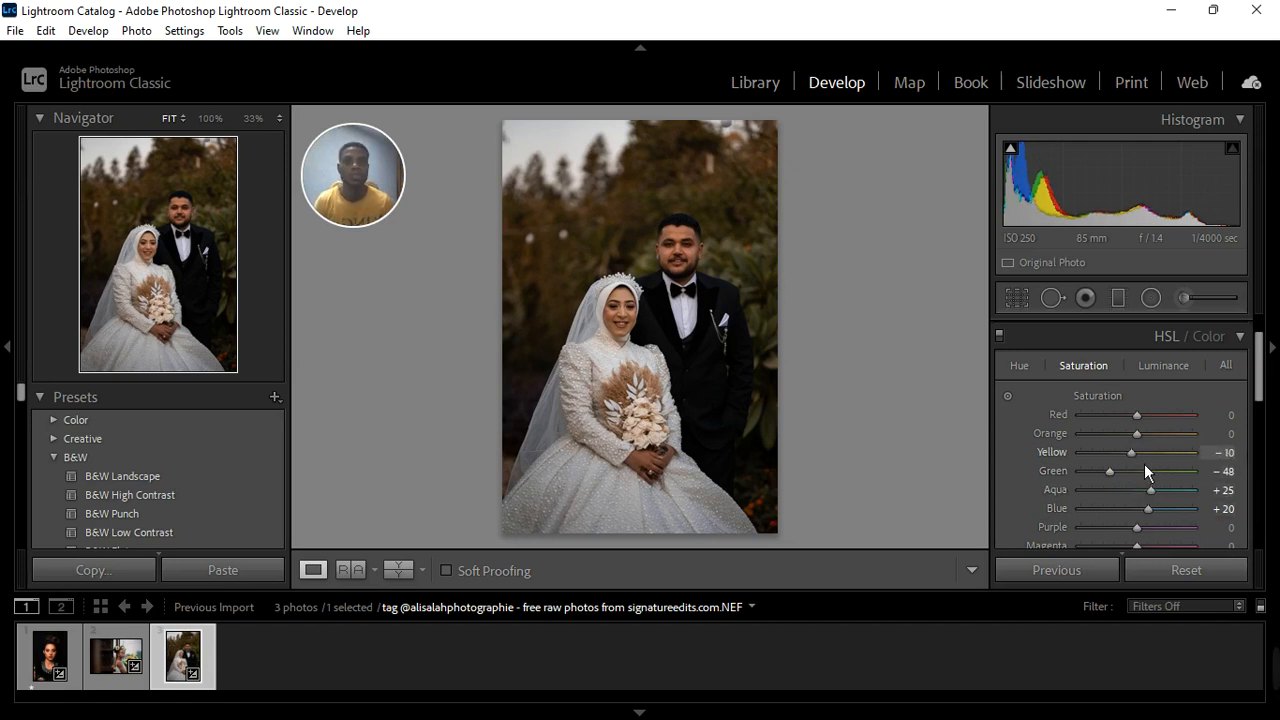
Set the HSL Saturation of Green to -38 and the Hue of Yellow to -55, Green to -33 and Aqua to -3
left_click_drag(1115, 478, 1121, 478)
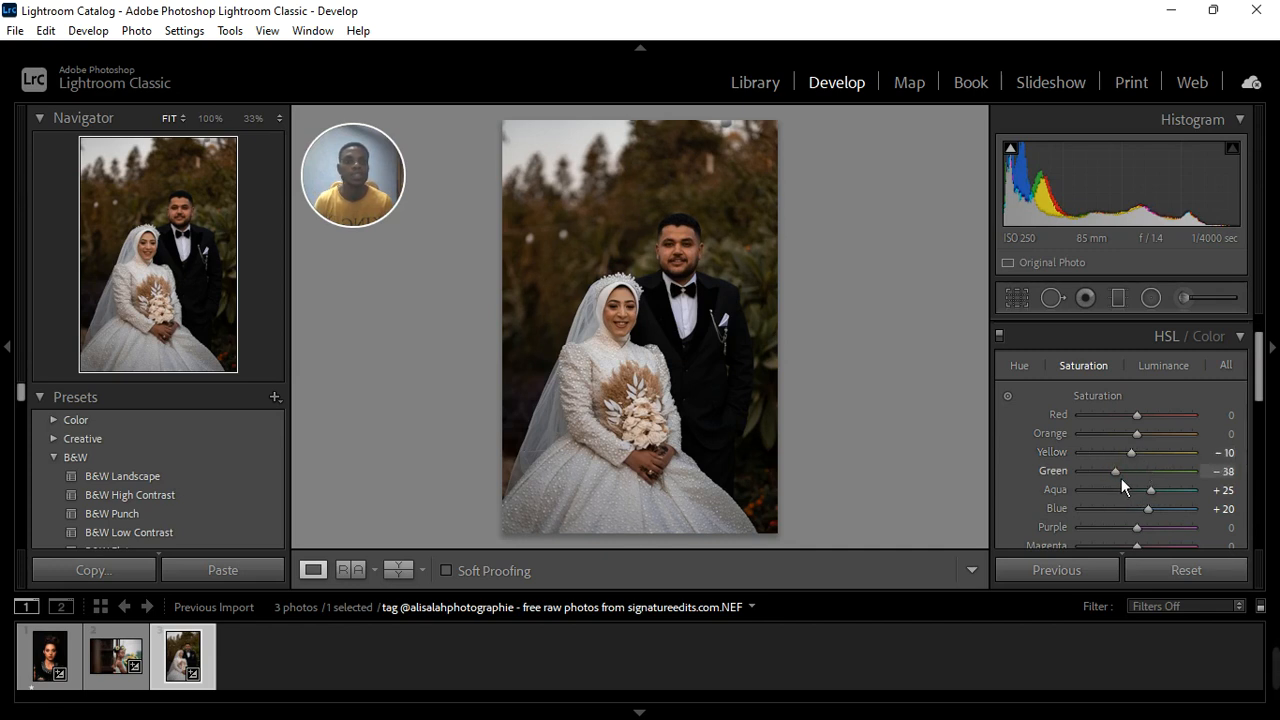
left_click(1019, 367)
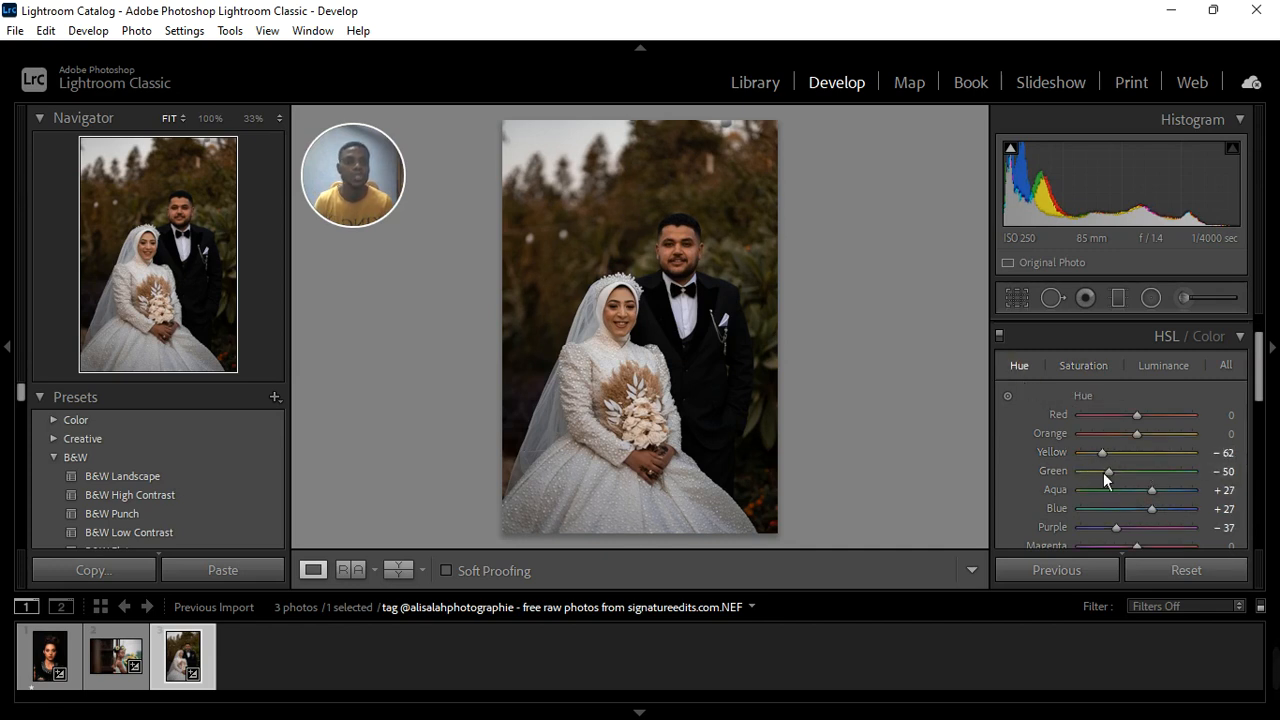
left_click_drag(1115, 465, 1127, 479)
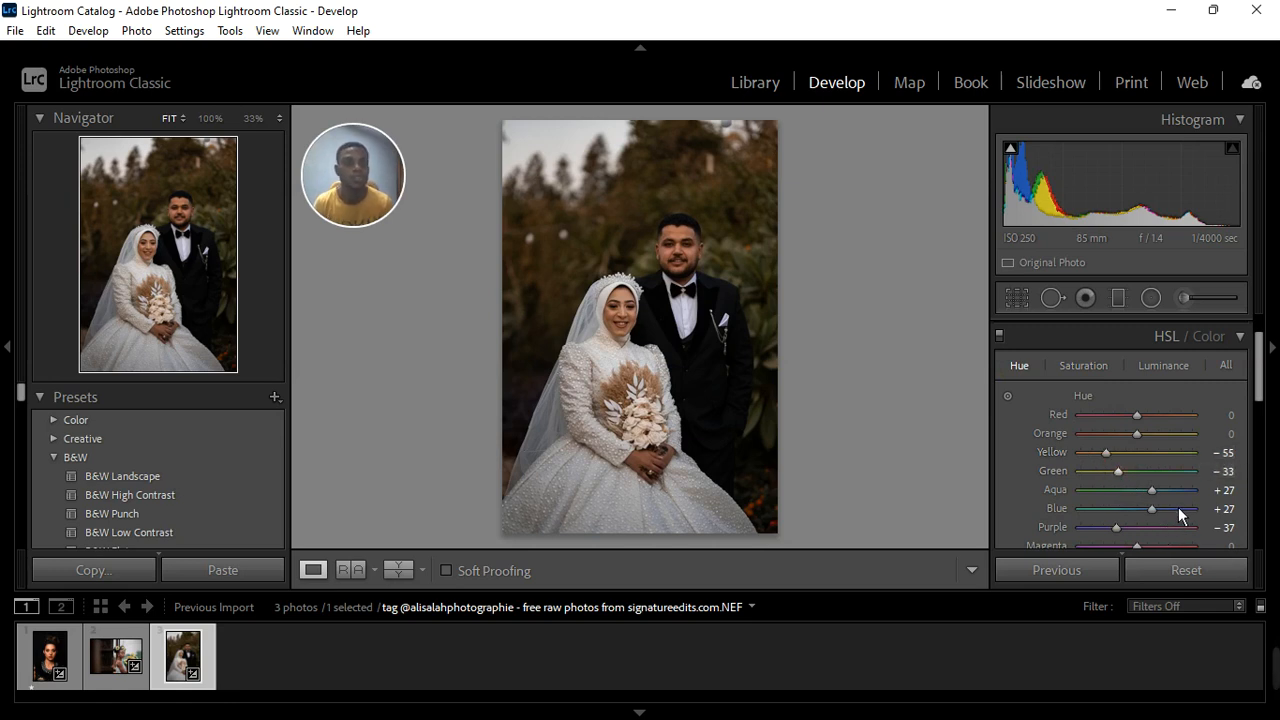
left_click_drag(1159, 499, 1142, 500)
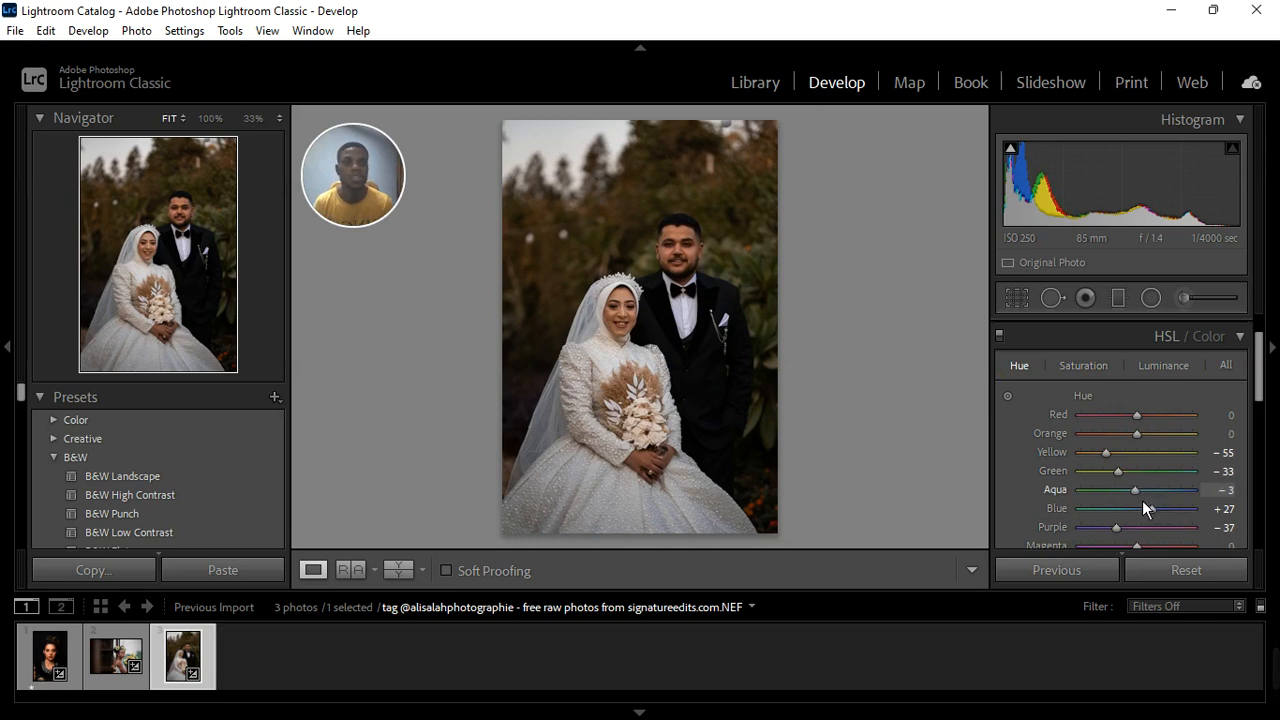
Lower the HSL Saturation of Aqua to -5 and try Purple at +18 before readjusting it
left_click(1092, 367)
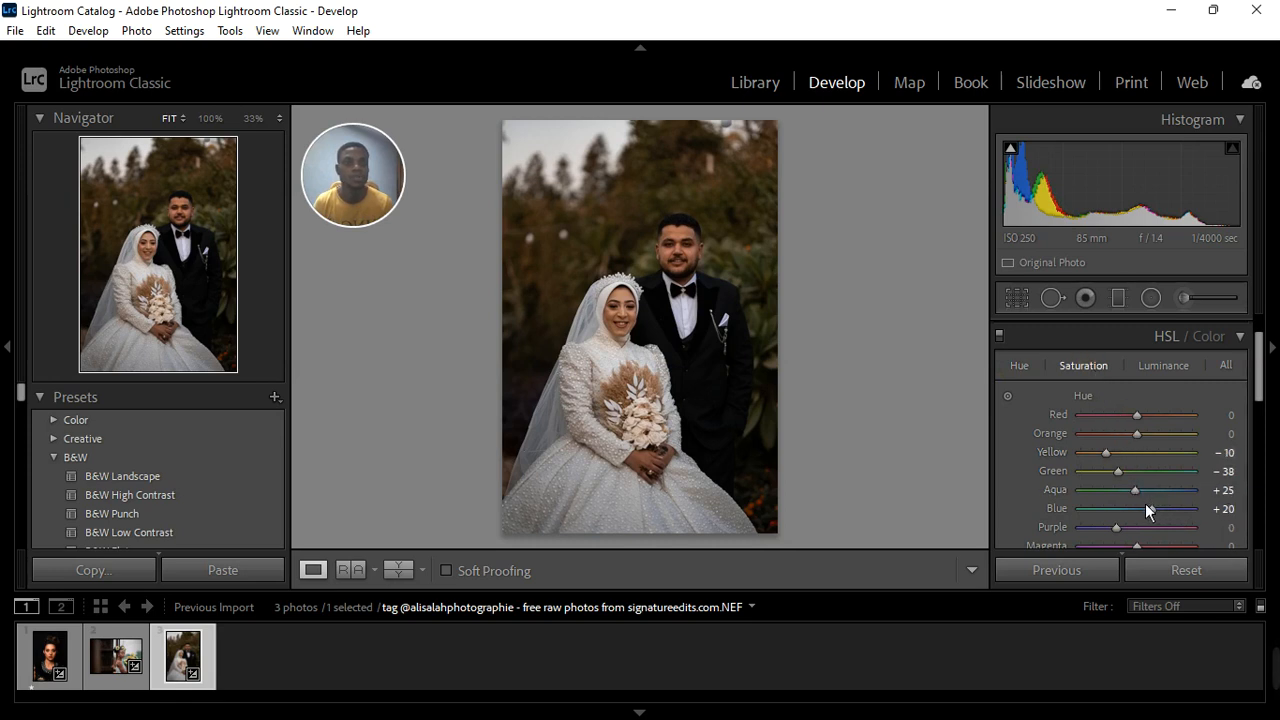
left_click_drag(1159, 497, 1145, 497)
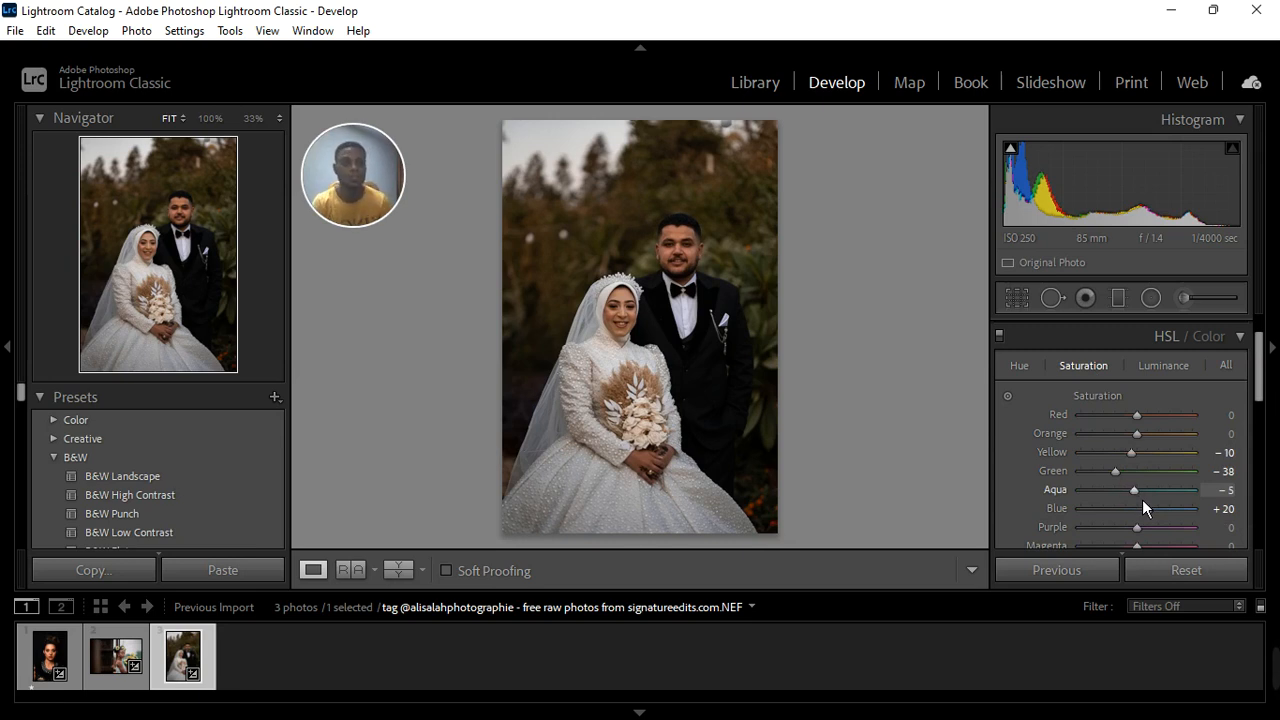
scroll(1158, 544, "down", 1)
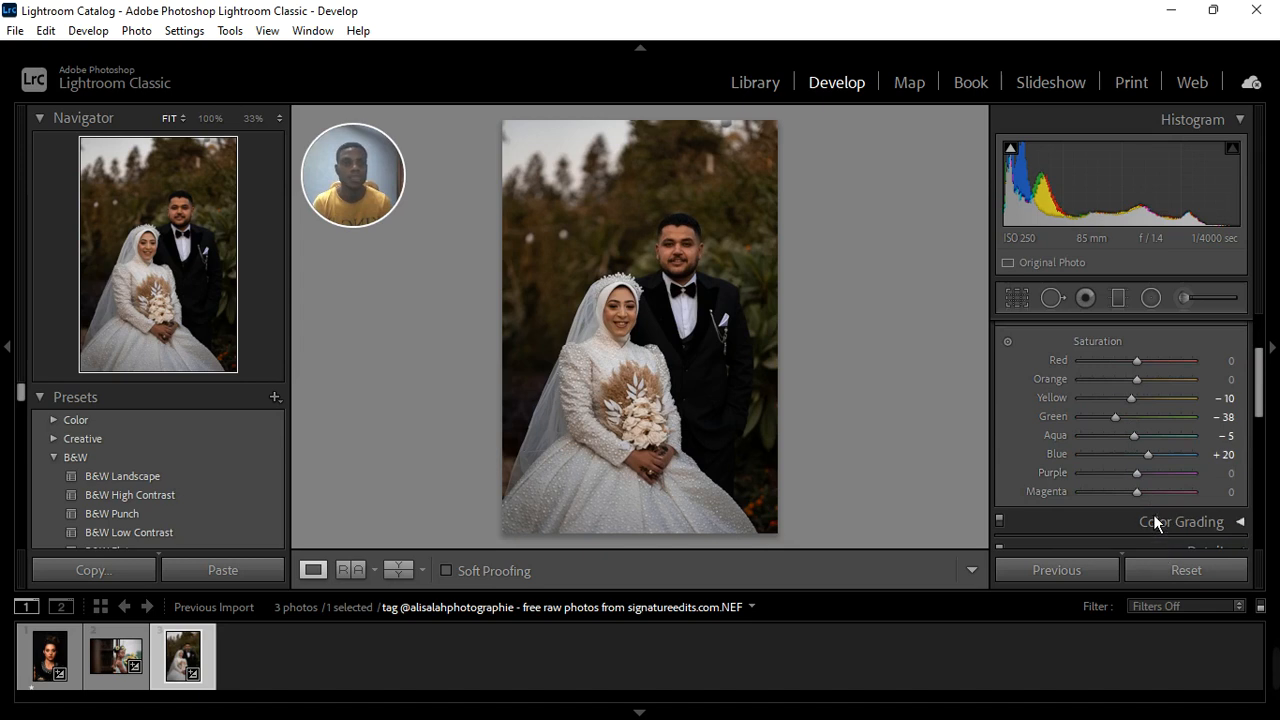
left_click_drag(1151, 485, 1156, 480)
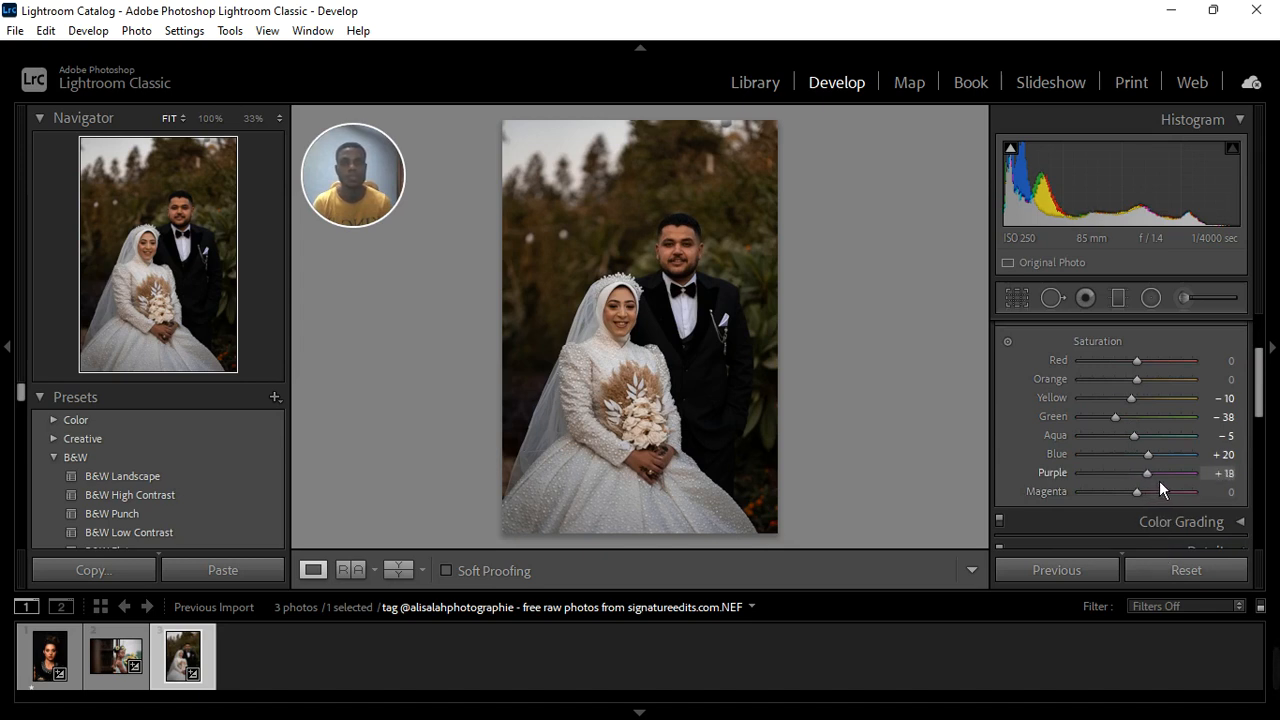
mouse_move(1159, 480)
left_mouse_down()
mouse_move(1067, 498)
mouse_move(1153, 495)
left_mouse_up()
scroll(1167, 411, "up", 2)
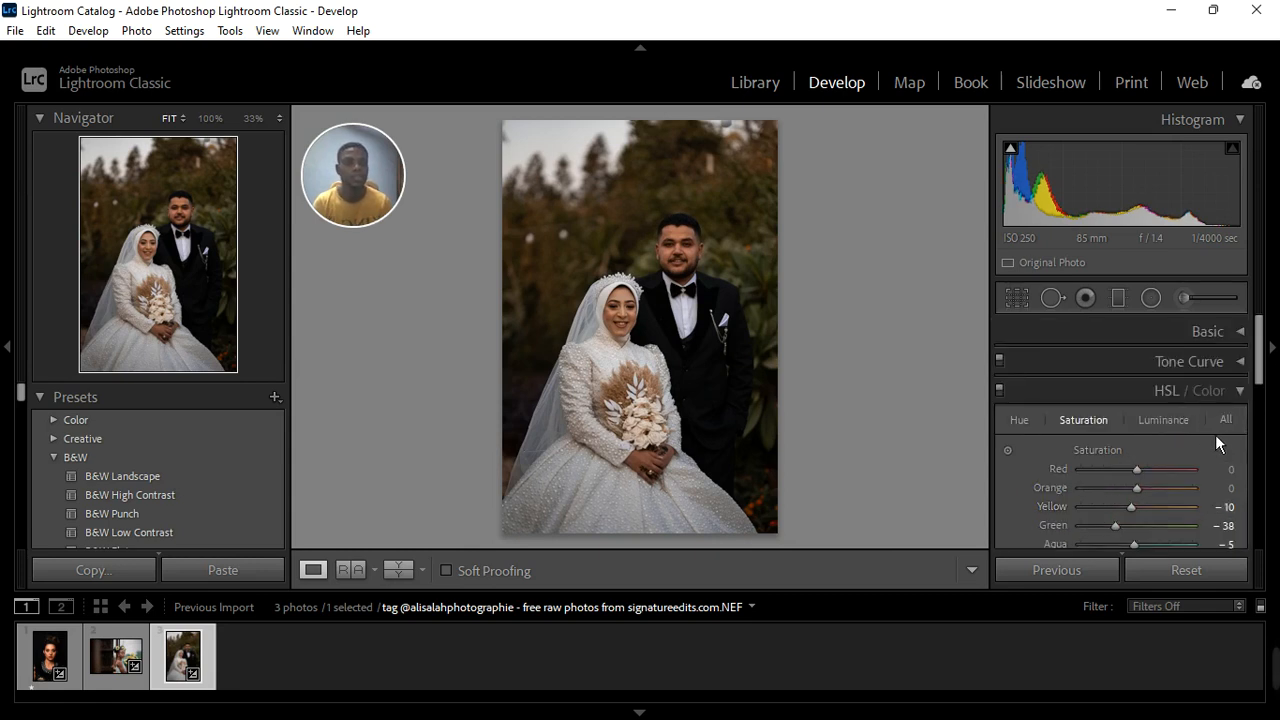
Raise the HSL Luminance of Red to +12, Orange to +7 and Yellow to +10
left_click(1185, 422)
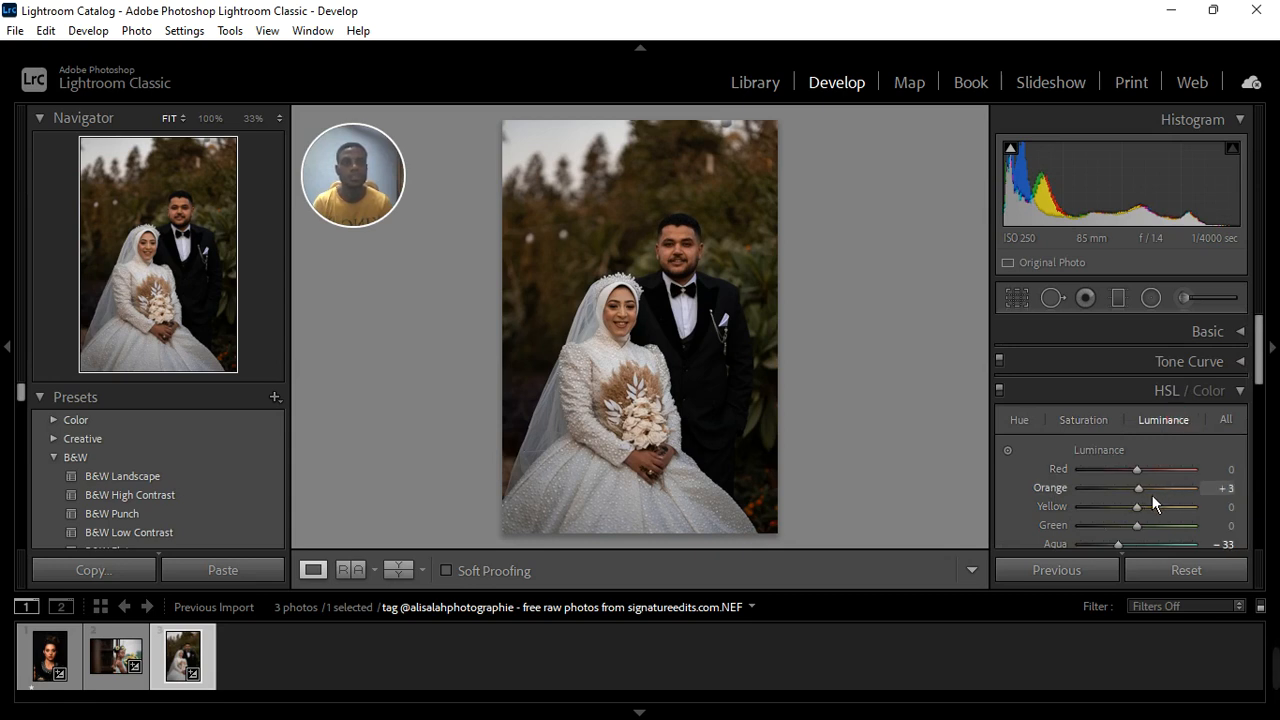
scroll(1152, 495, "up", 3)
left_click_drag(1145, 475, 1152, 472)
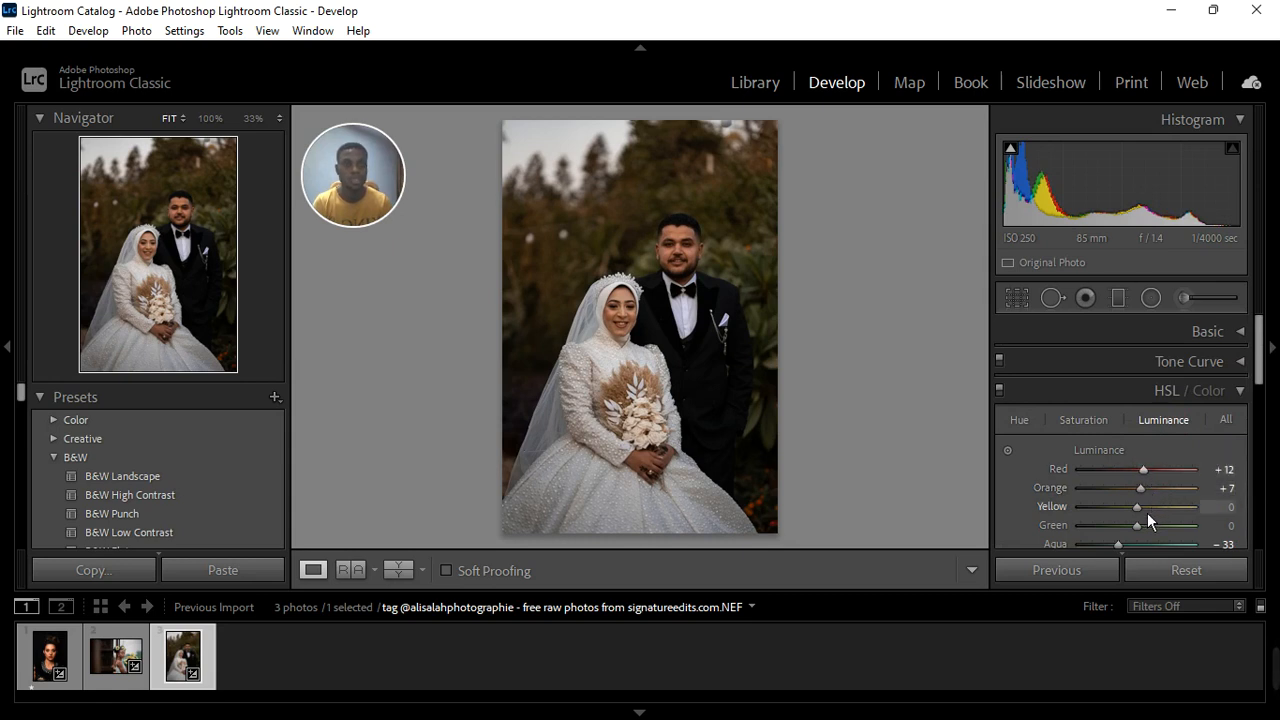
scroll(1150, 514, "up", 3)
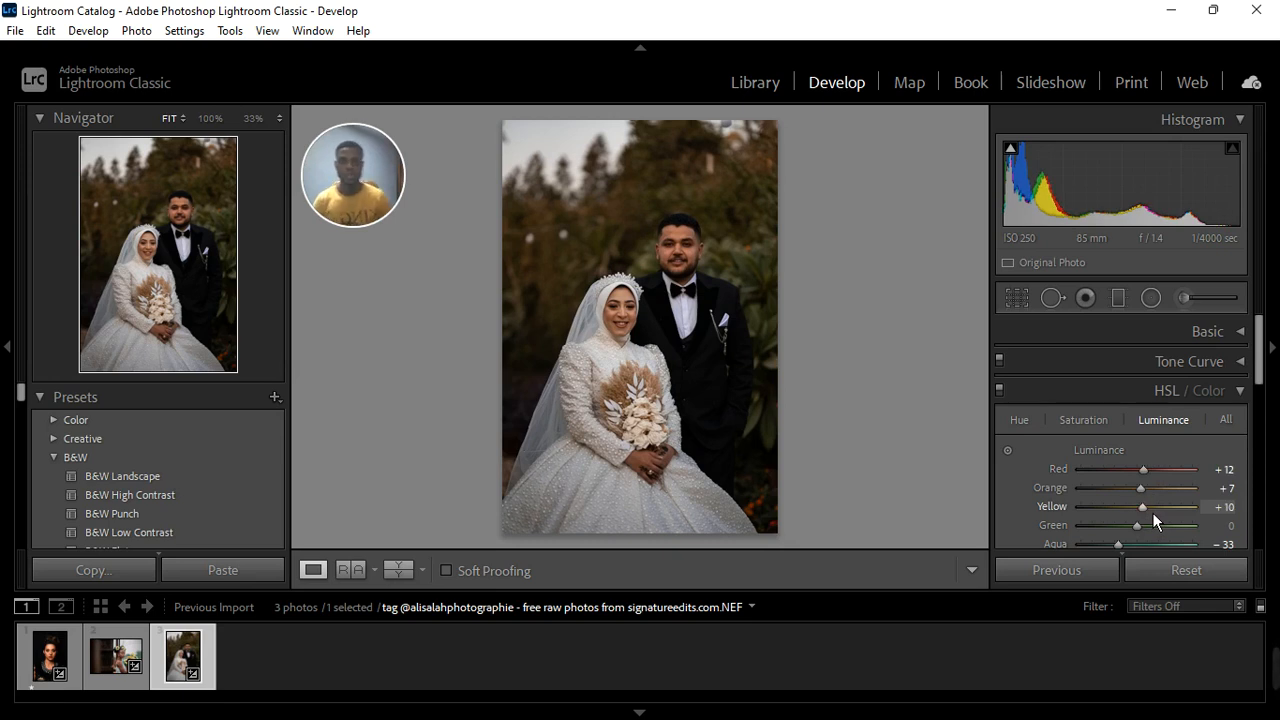
Switch the HSL adjustments off and on twice to compare the photo with and without them
left_click(1011, 398)
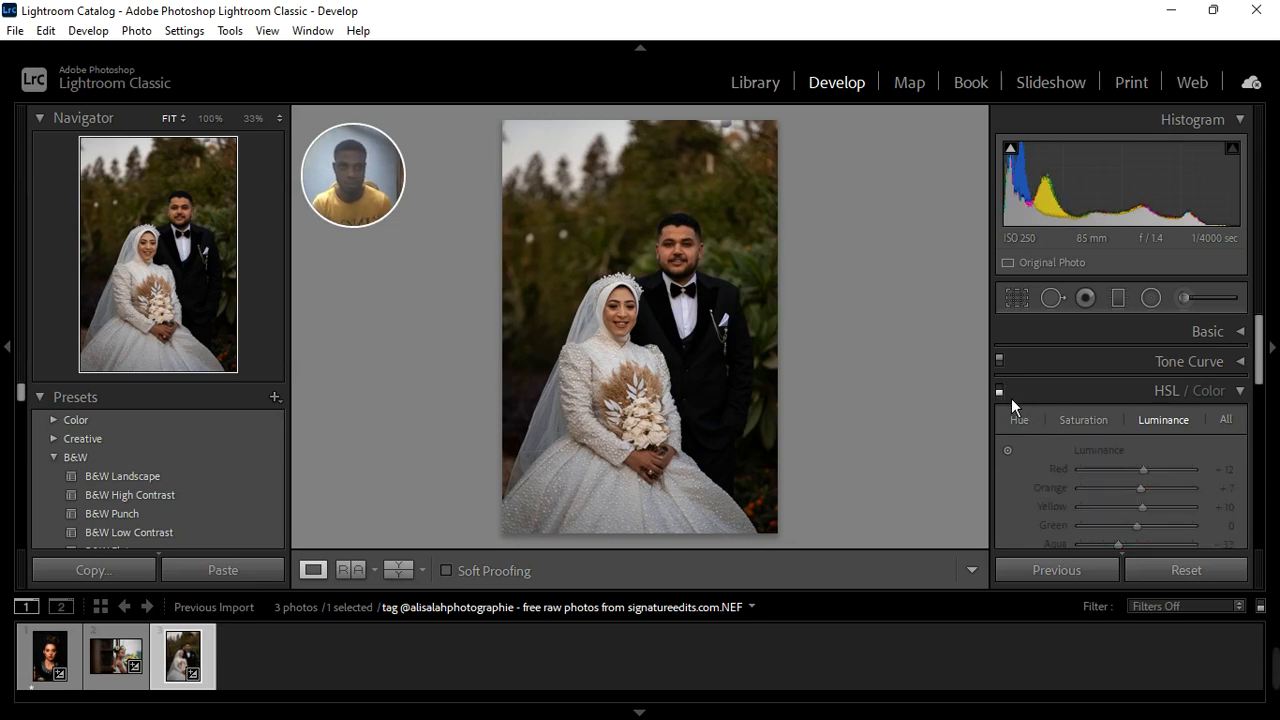
left_click(1011, 398)
left_click(1011, 398)
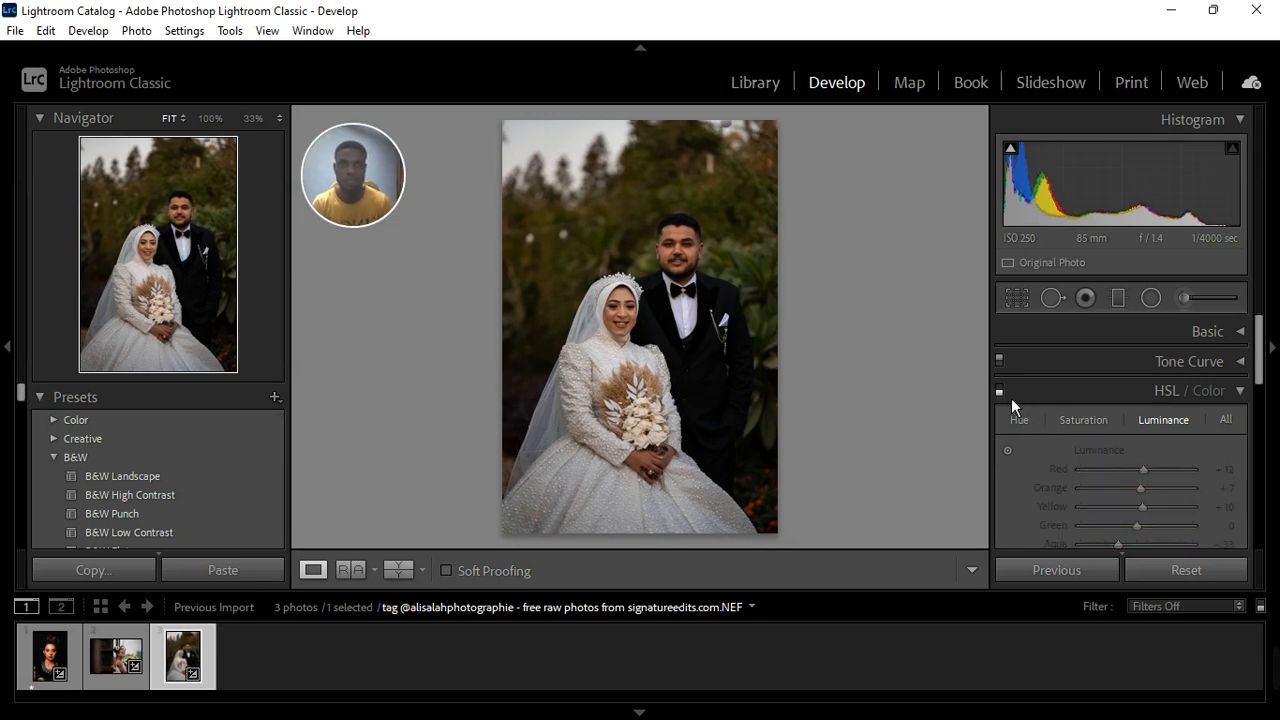
left_click(1011, 398)
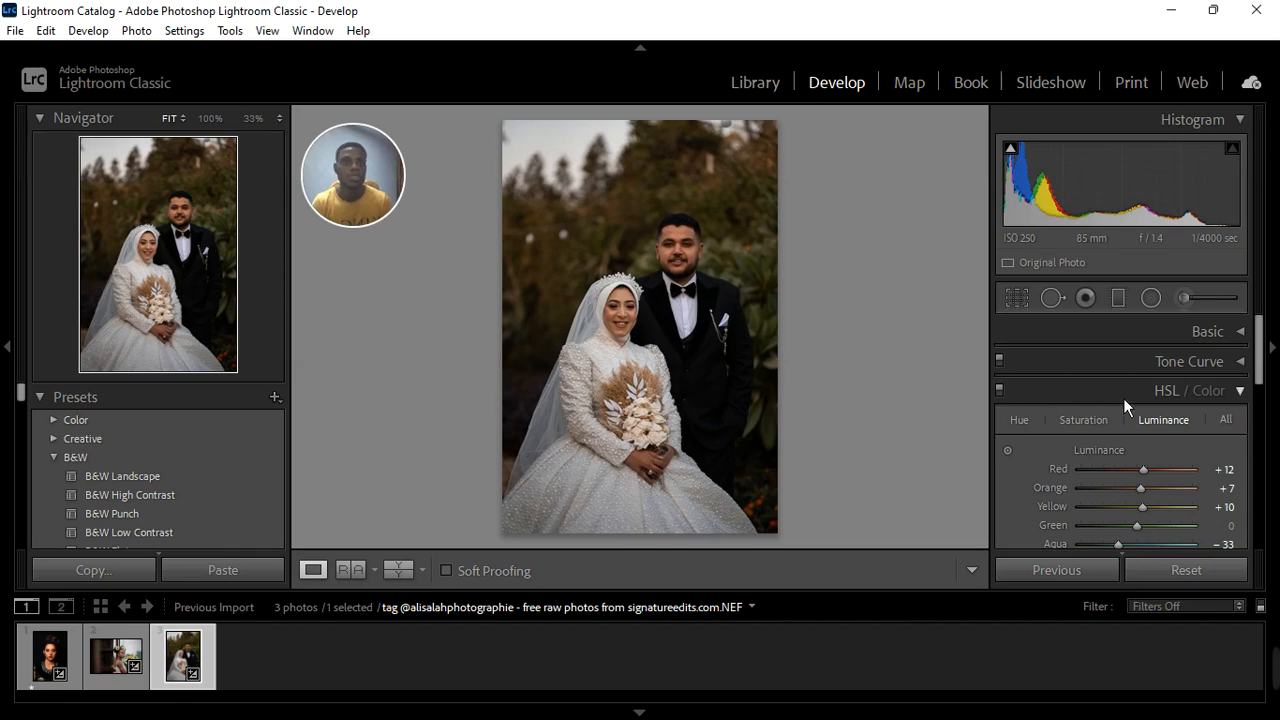
Collapse the HSL adjustments, set the Sharpening Amount to 43 in the Detail settings and collapse them
left_click(1241, 391)
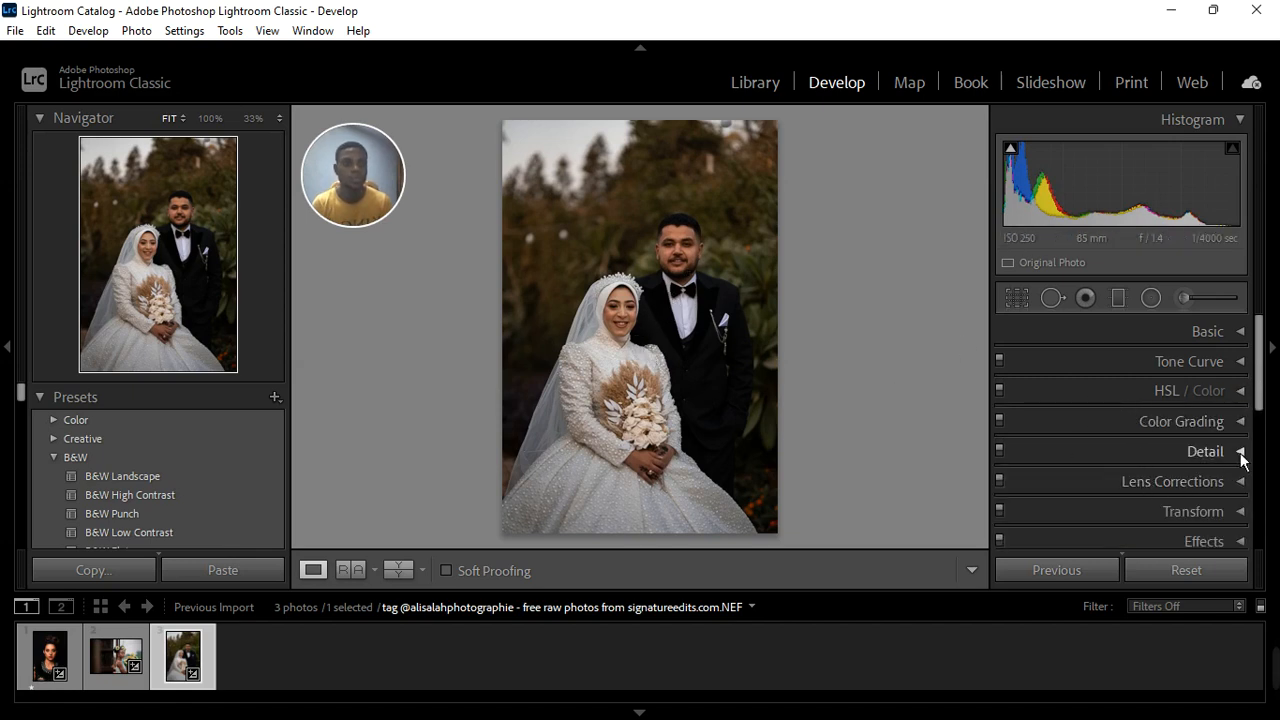
left_click(1241, 421)
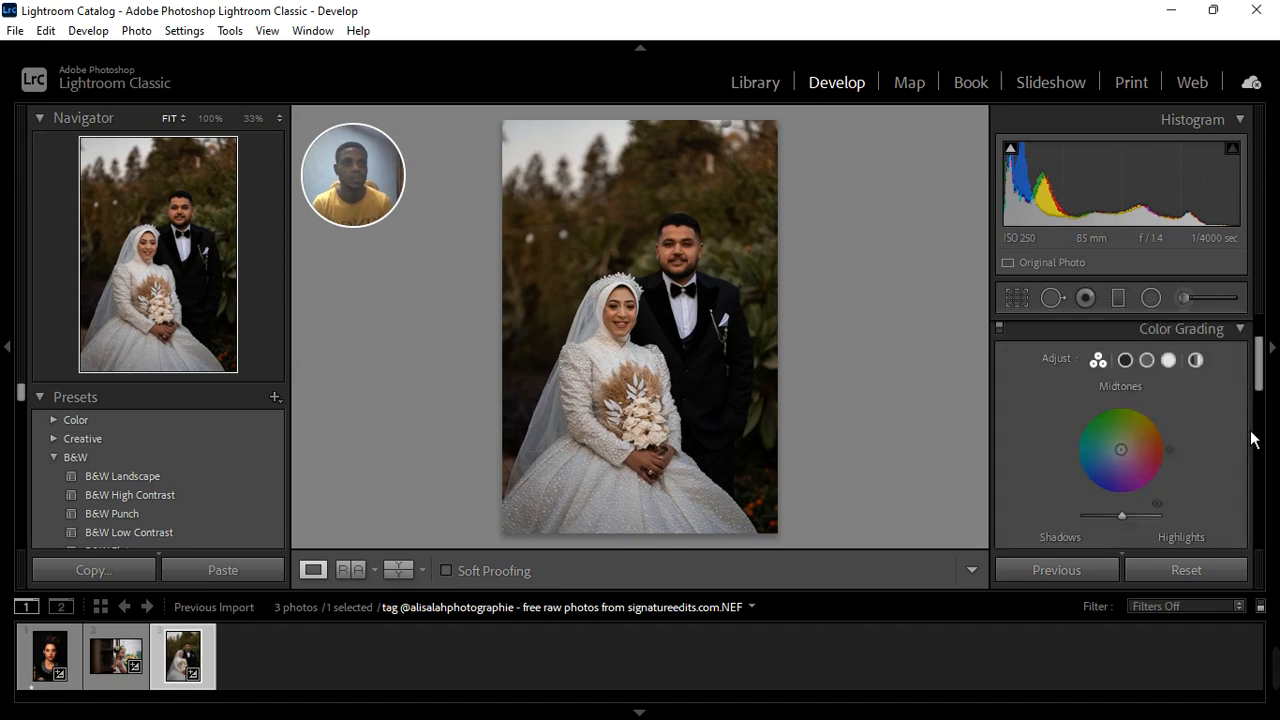
left_click(1241, 329)
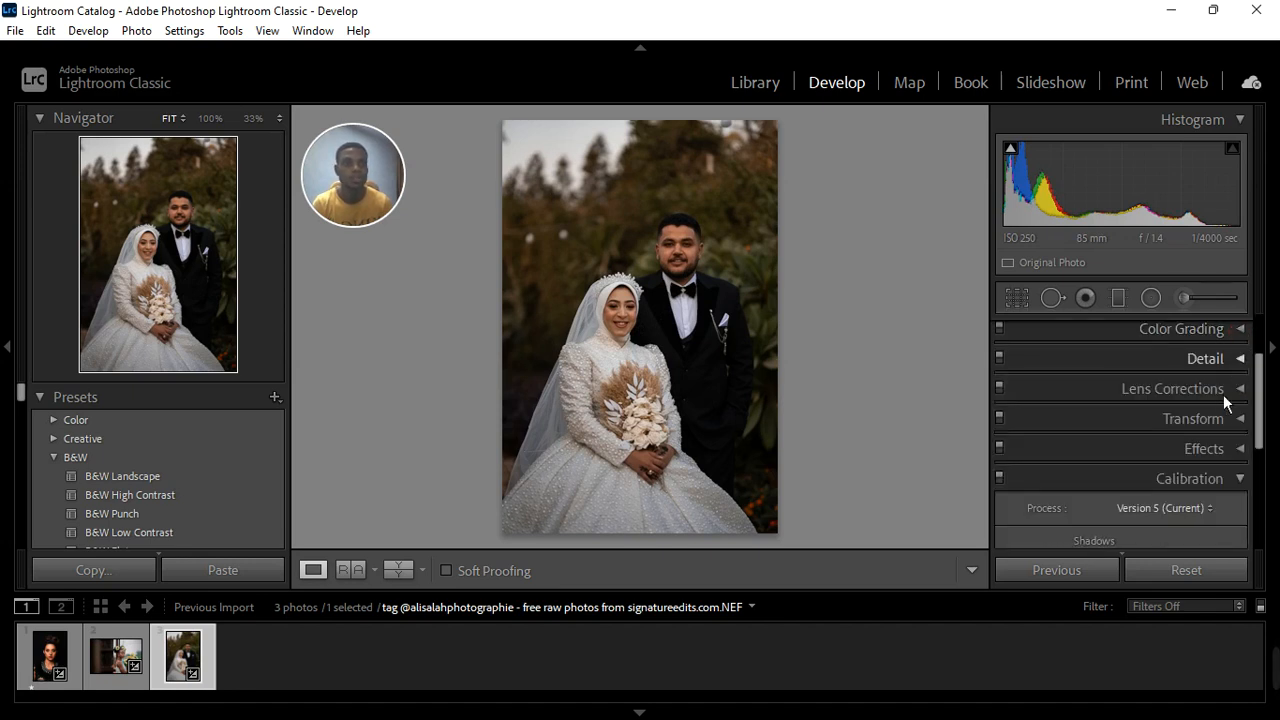
left_click(1246, 364)
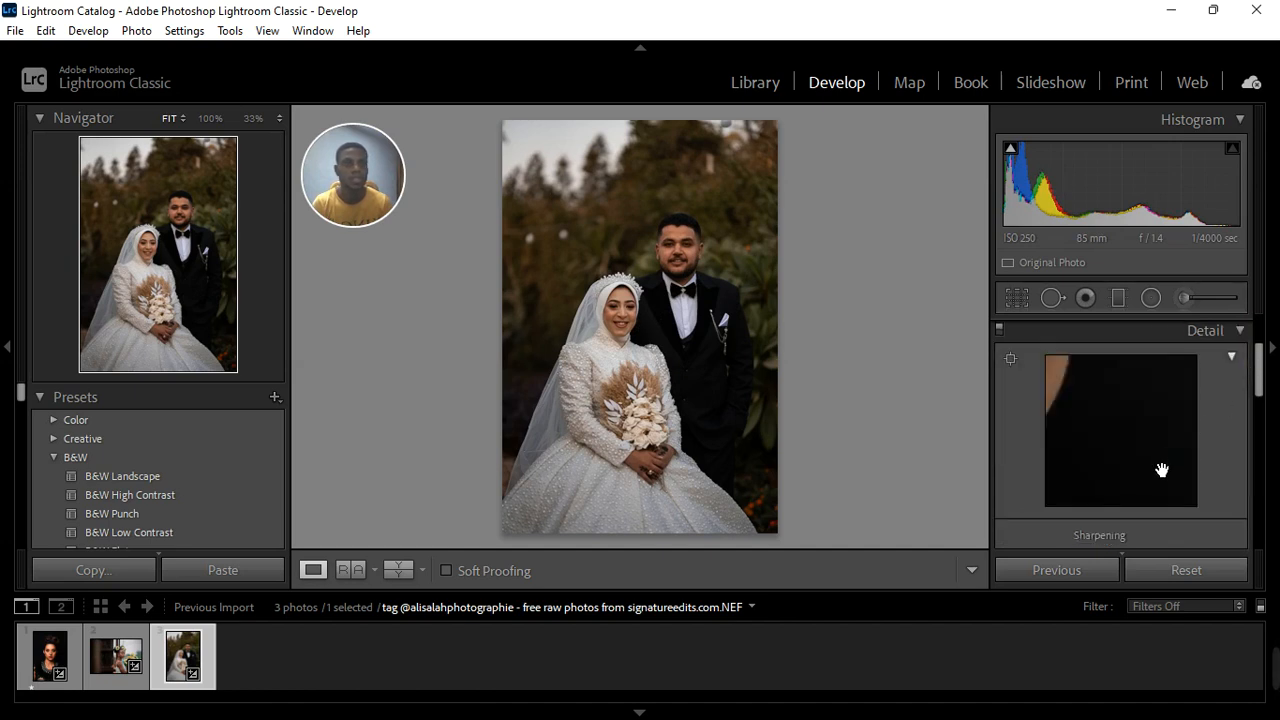
scroll(1155, 480, "down", 2)
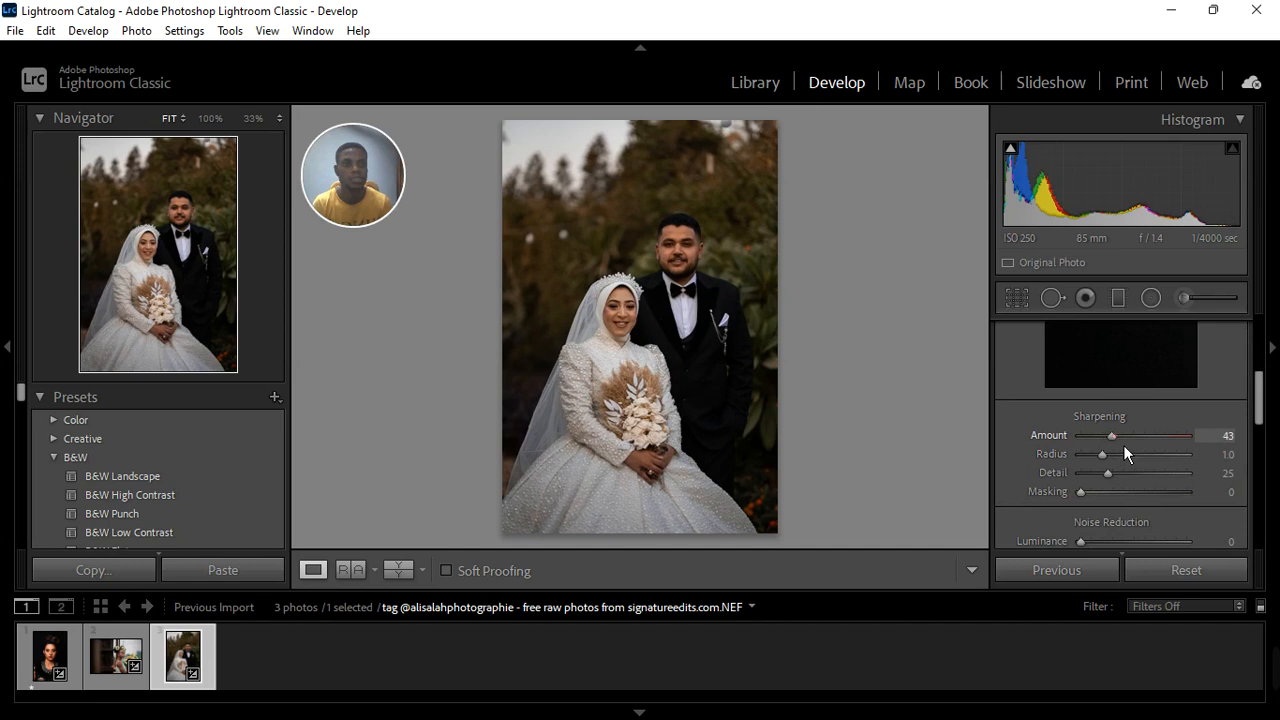
scroll(1229, 445, "up", 4)
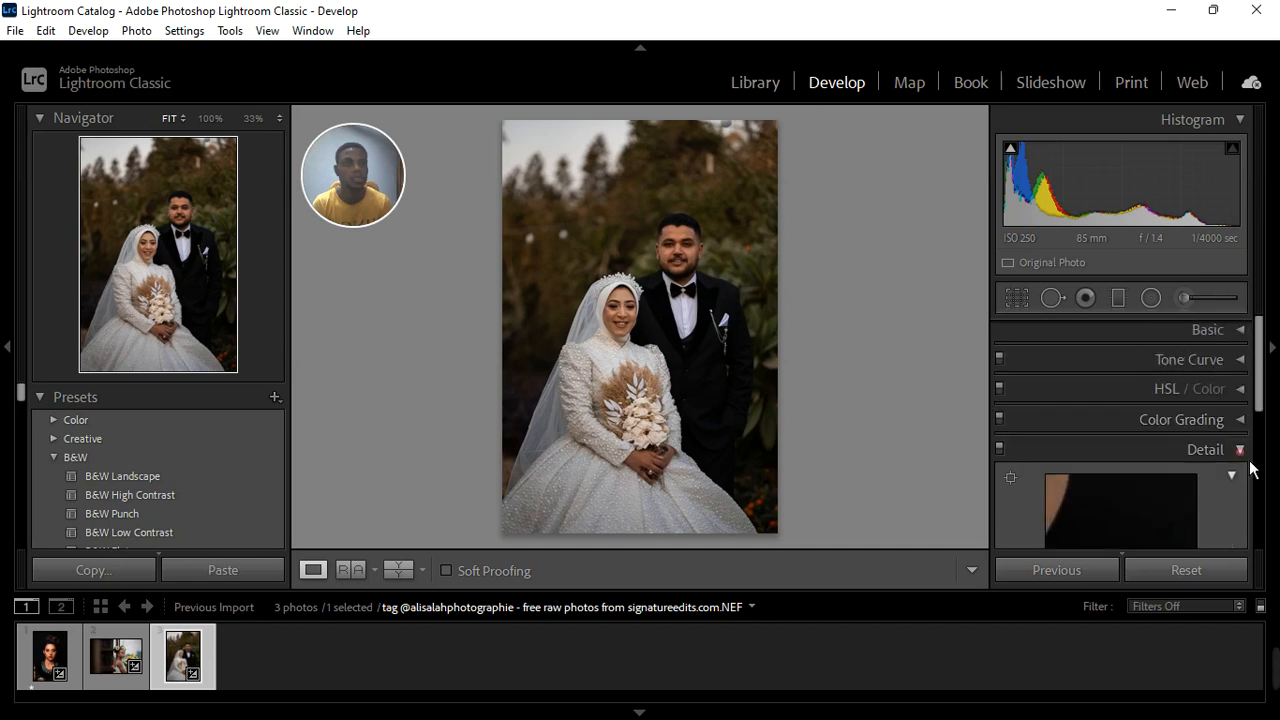
left_click(1243, 449)
In Calibration, shift the Red Primary Hue to +16 and the Blue Primary Hue to -32
scroll(1237, 510, "down", 1)
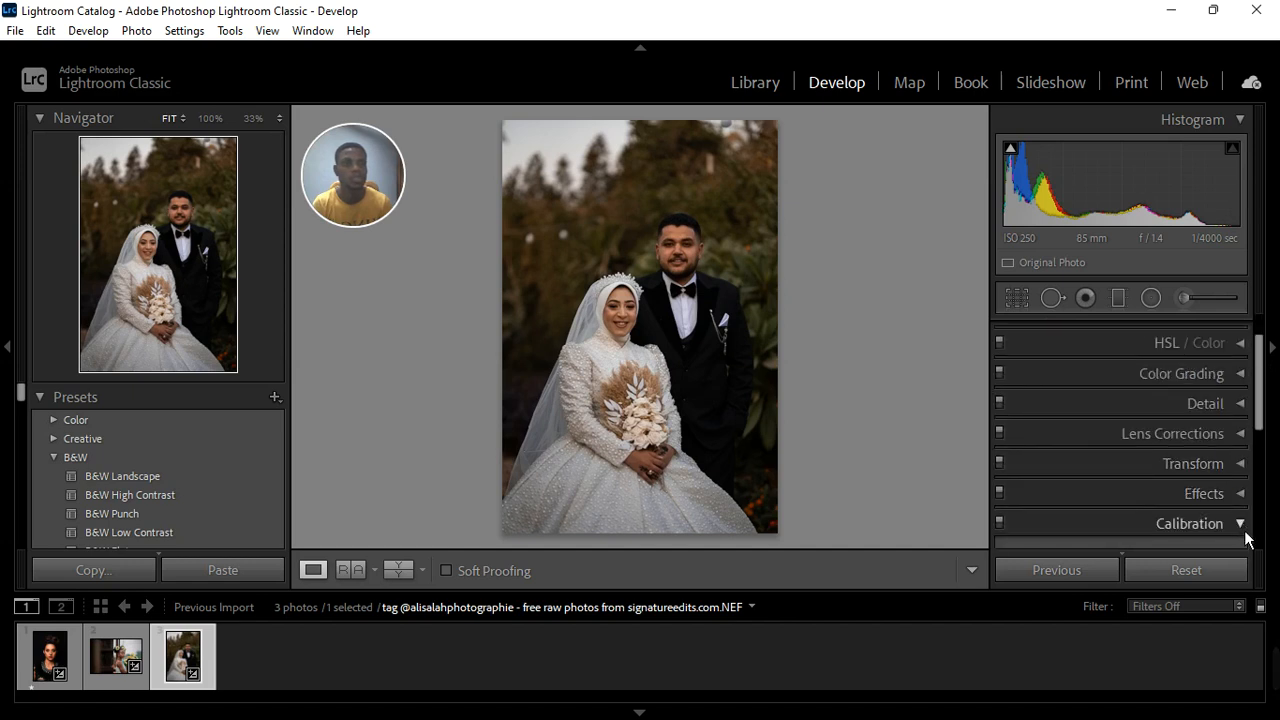
left_click(1237, 524)
scroll(1203, 510, "down", 1)
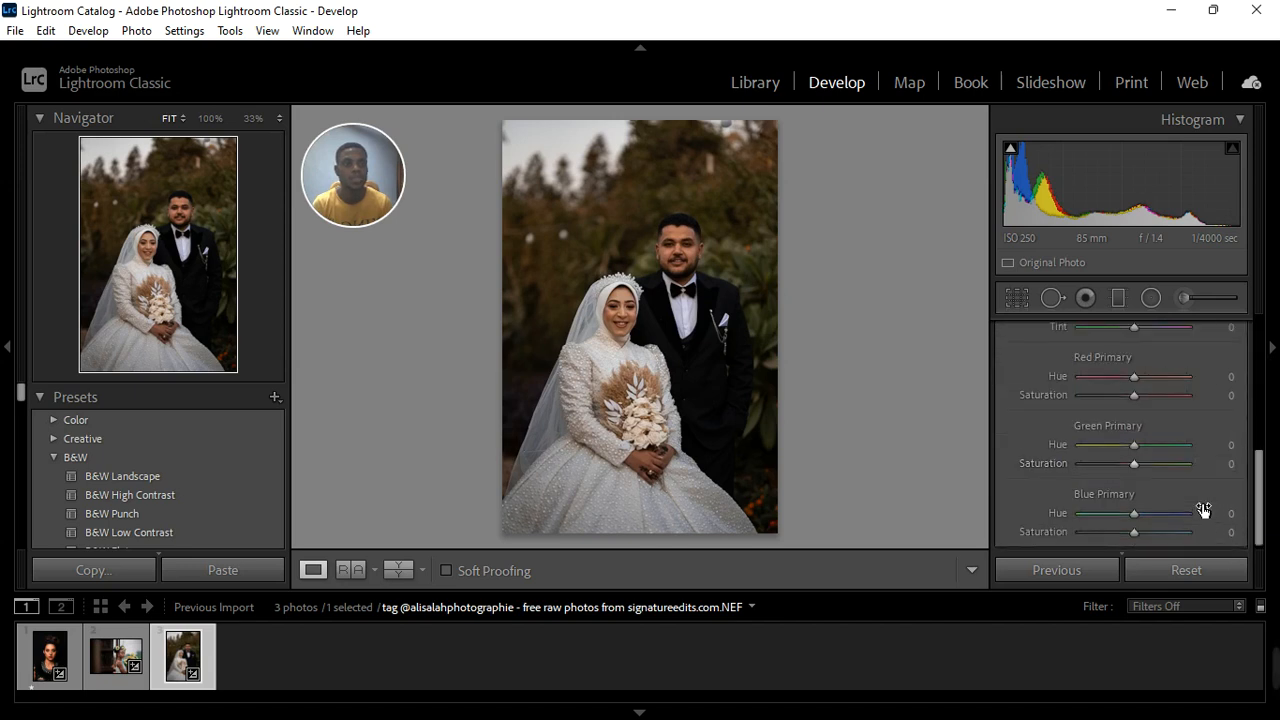
left_click_drag(1147, 383, 1153, 381)
left_click_drag(1140, 523, 1129, 526)
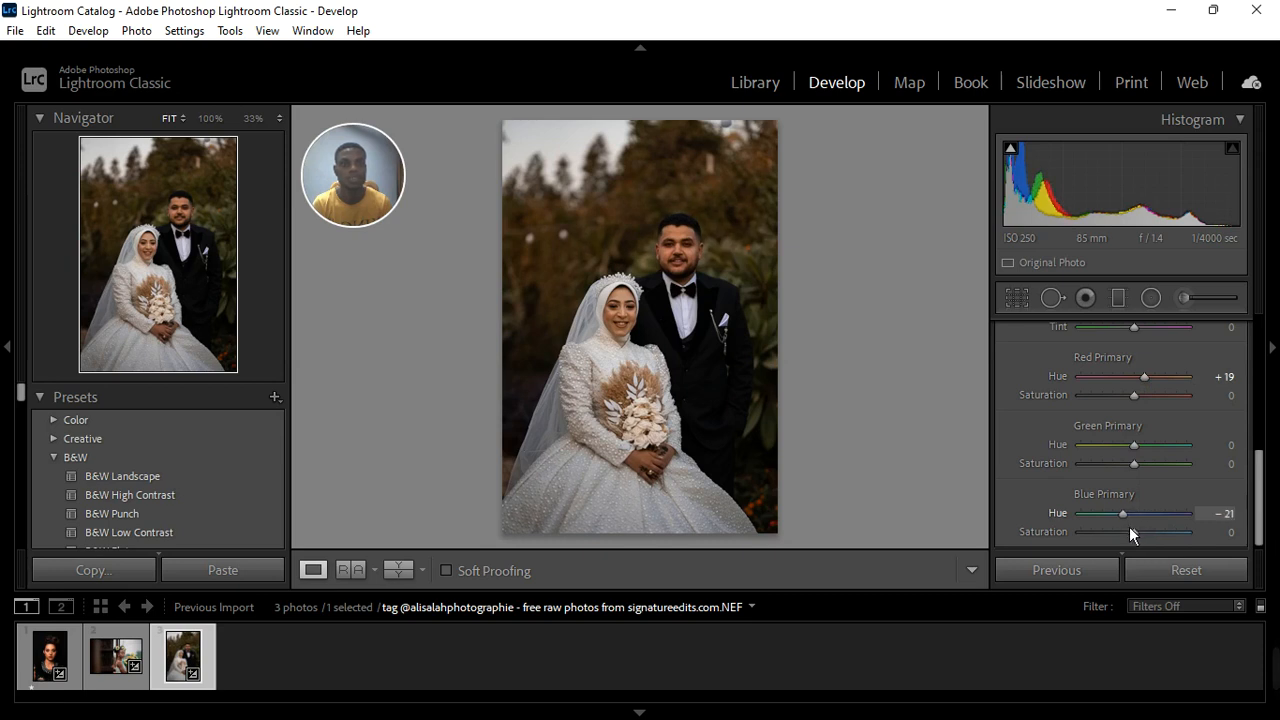
left_click_drag(1129, 526, 1122, 528)
left_click_drag(1126, 526, 1135, 530)
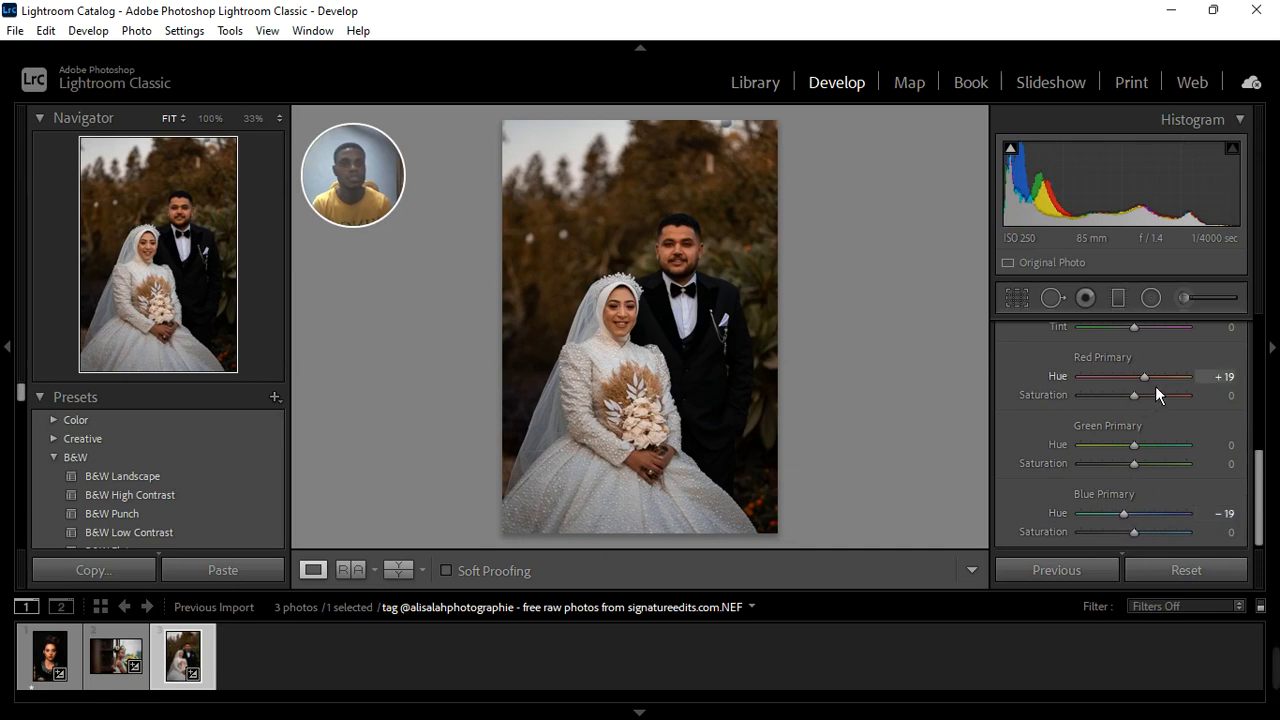
mouse_move(1155, 386)
left_mouse_down()
mouse_move(1167, 382)
mouse_move(1122, 392)
mouse_move(1152, 387)
left_mouse_up()
mouse_move(1135, 524)
left_mouse_down()
mouse_move(1112, 532)
mouse_move(1164, 526)
mouse_move(1134, 526)
left_mouse_up()
Set the Green Primary Hue to -25 and Saturation to -12, raise the Red Primary Hue to +23 and collapse Calibration
mouse_move(1140, 451)
left_mouse_down()
mouse_move(1169, 449)
mouse_move(1119, 462)
left_mouse_up()
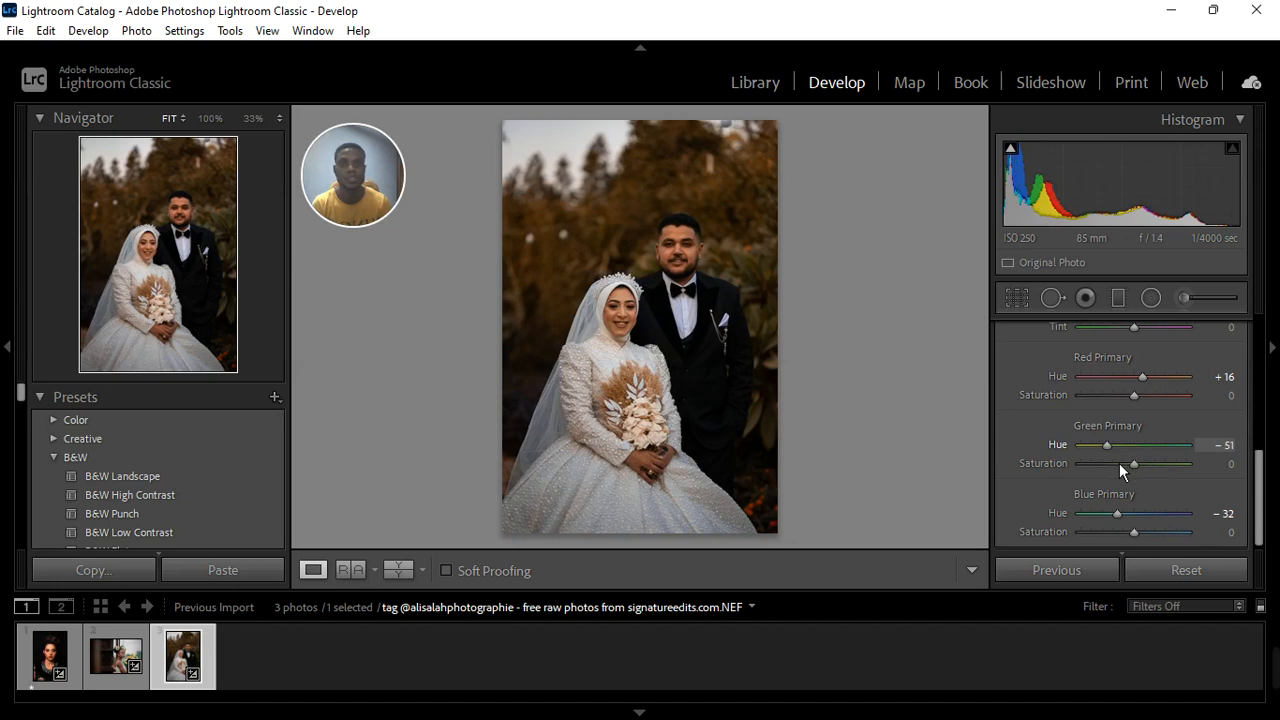
mouse_move(1119, 463)
left_mouse_down()
mouse_move(1163, 452)
mouse_move(1129, 459)
mouse_move(1137, 480)
mouse_move(1126, 458)
left_mouse_up()
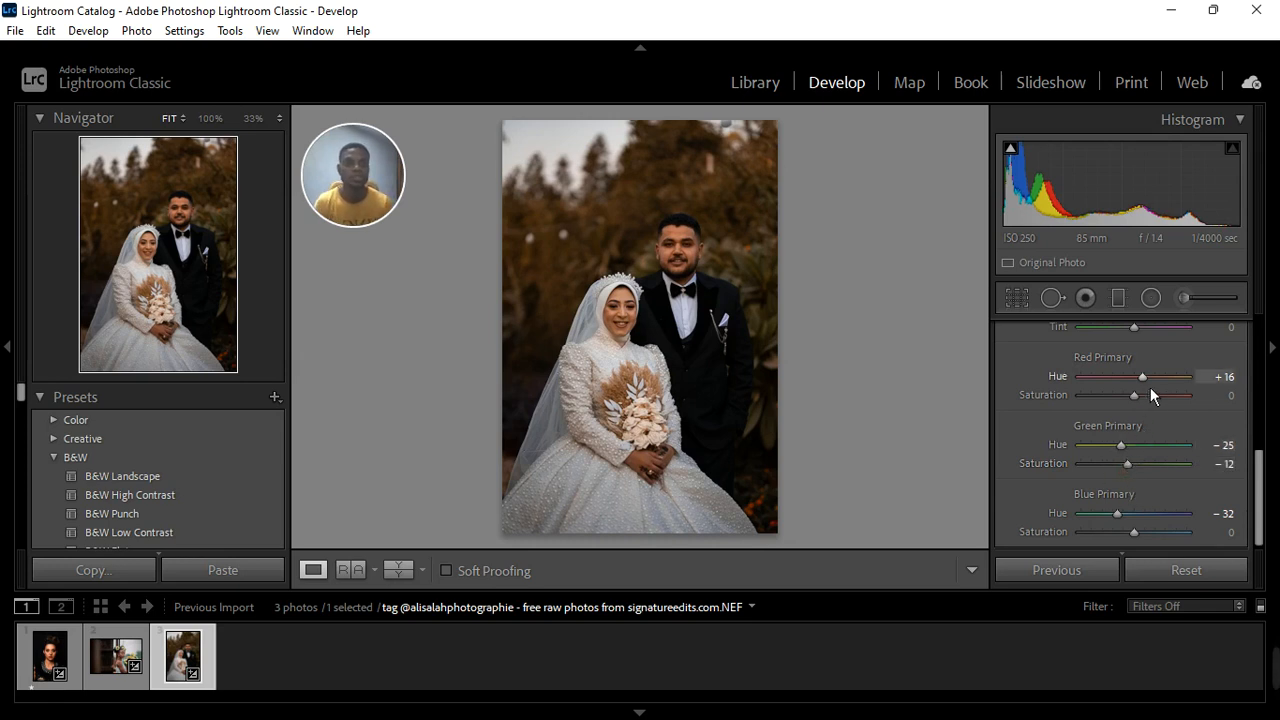
left_click_drag(1150, 387, 1158, 384)
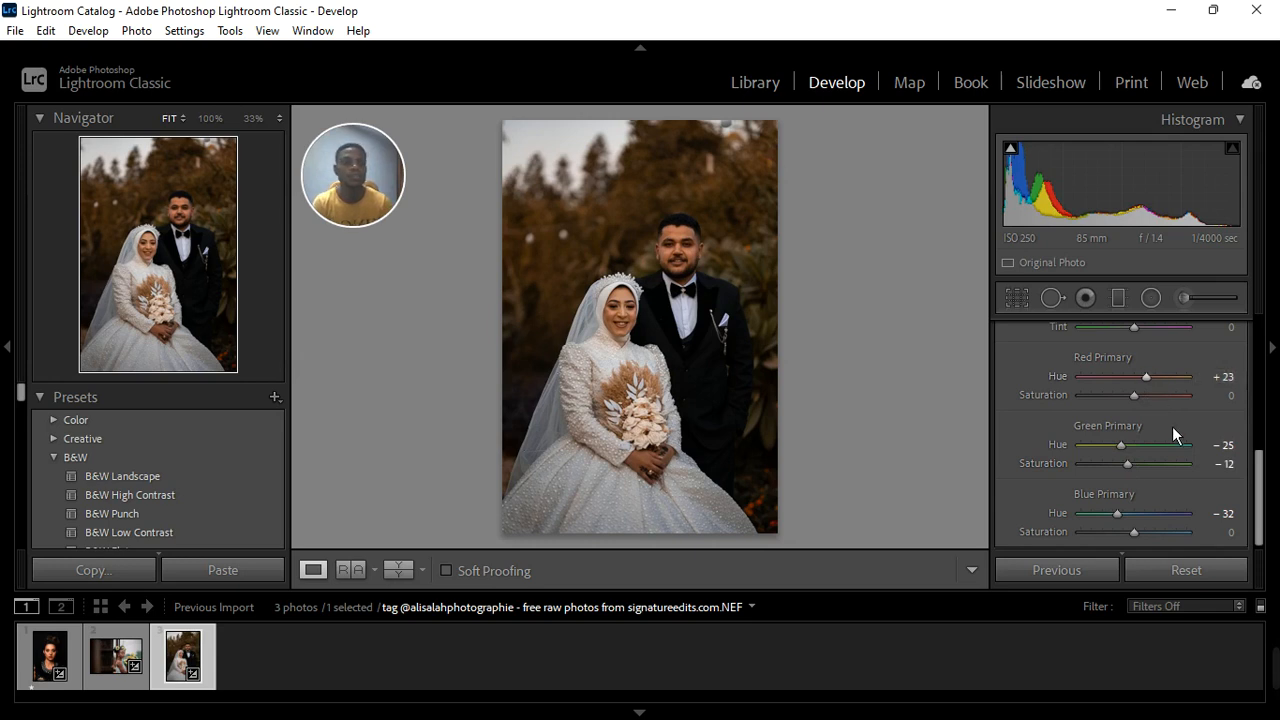
scroll(1172, 426, "up", 4)
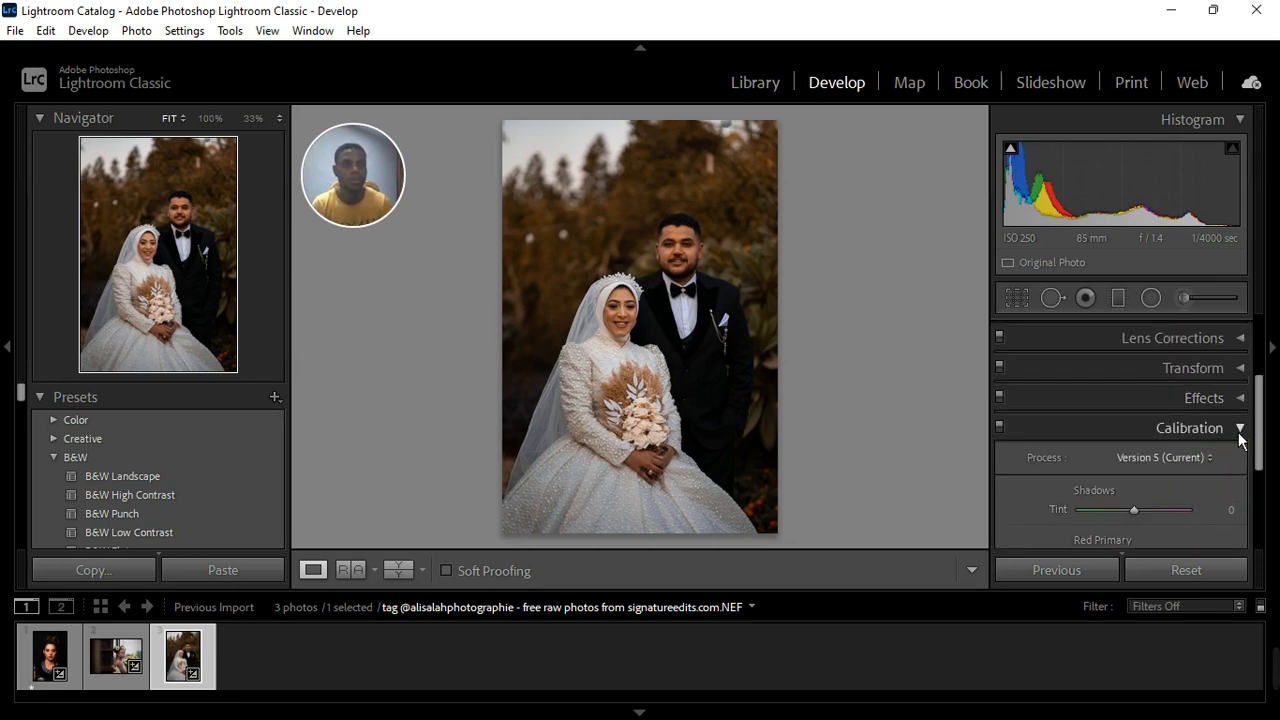
left_click(1238, 430)
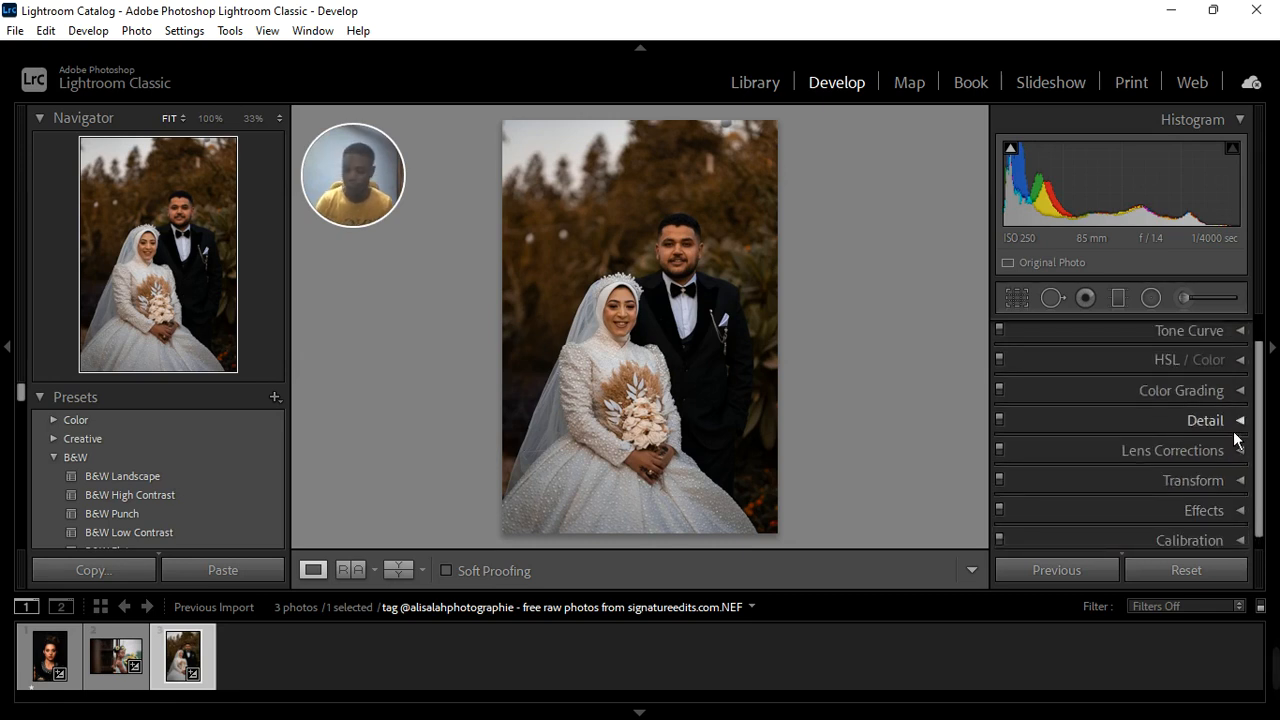
Tint the Shadows slightly blue with the Color Grading wheel
scroll(1237, 440, "up", 1)
left_click(1245, 430)
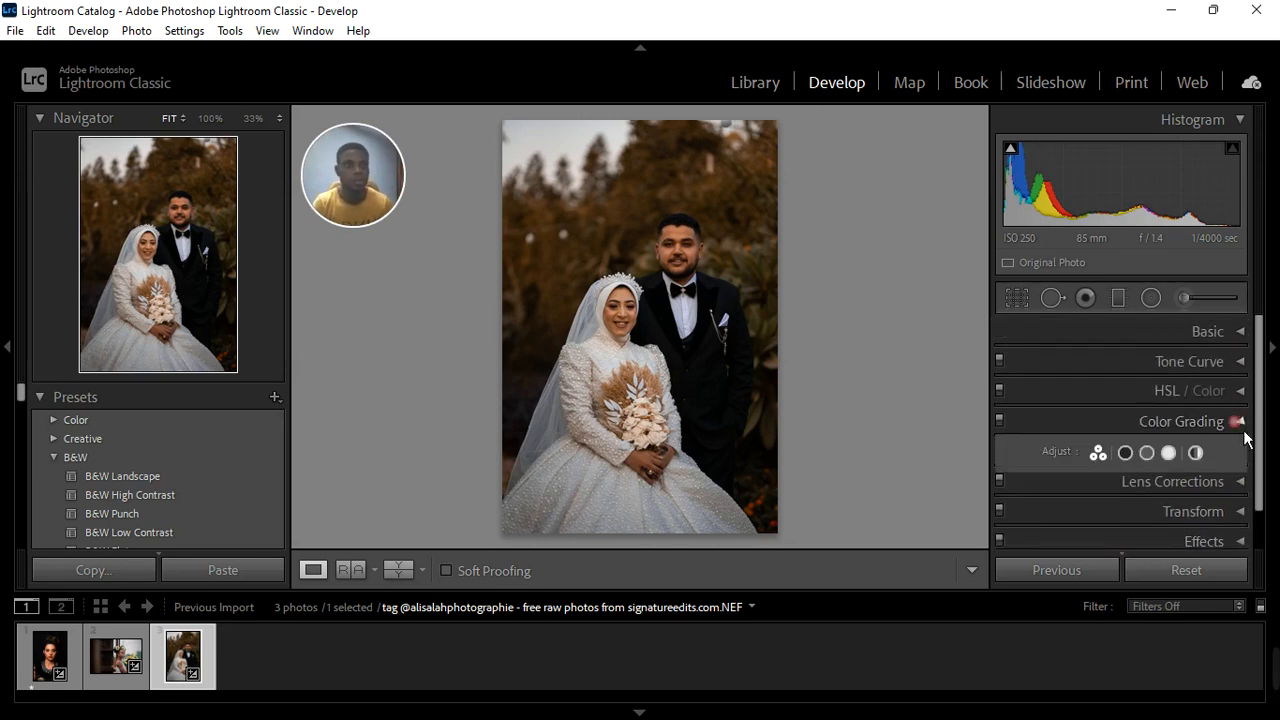
scroll(1192, 453, "down", 4)
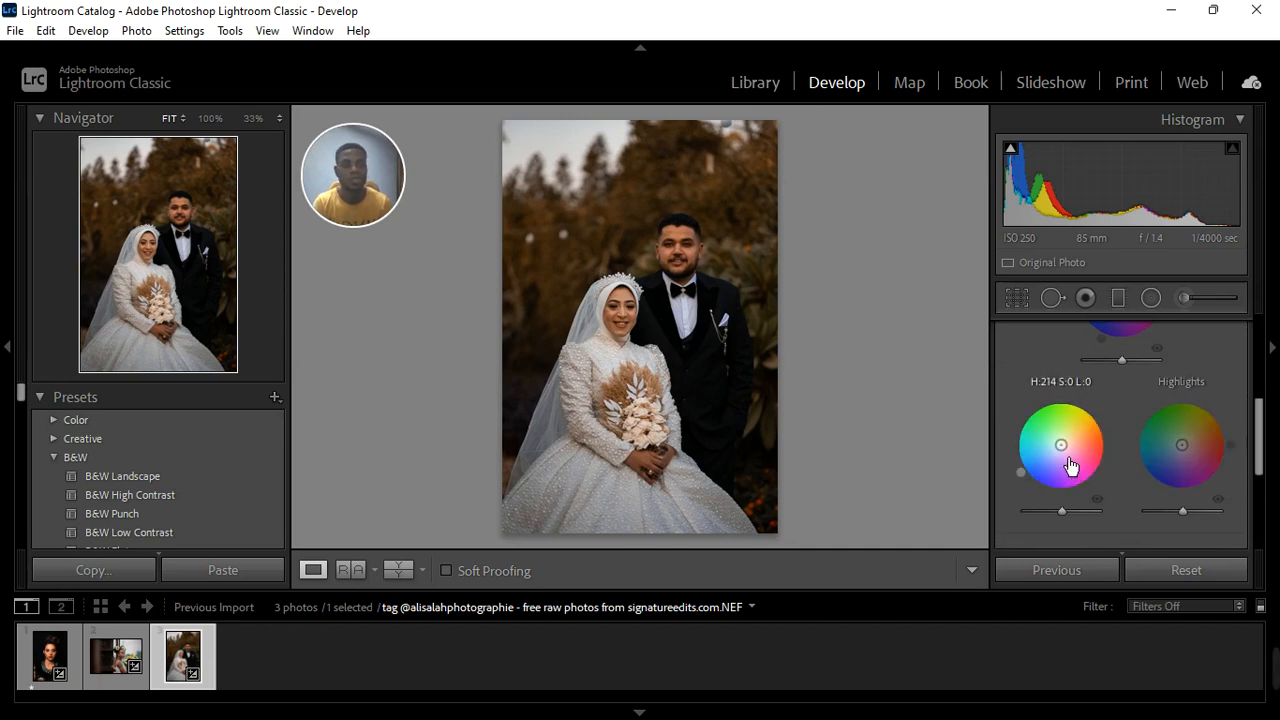
left_click_drag(1070, 465, 1052, 456)
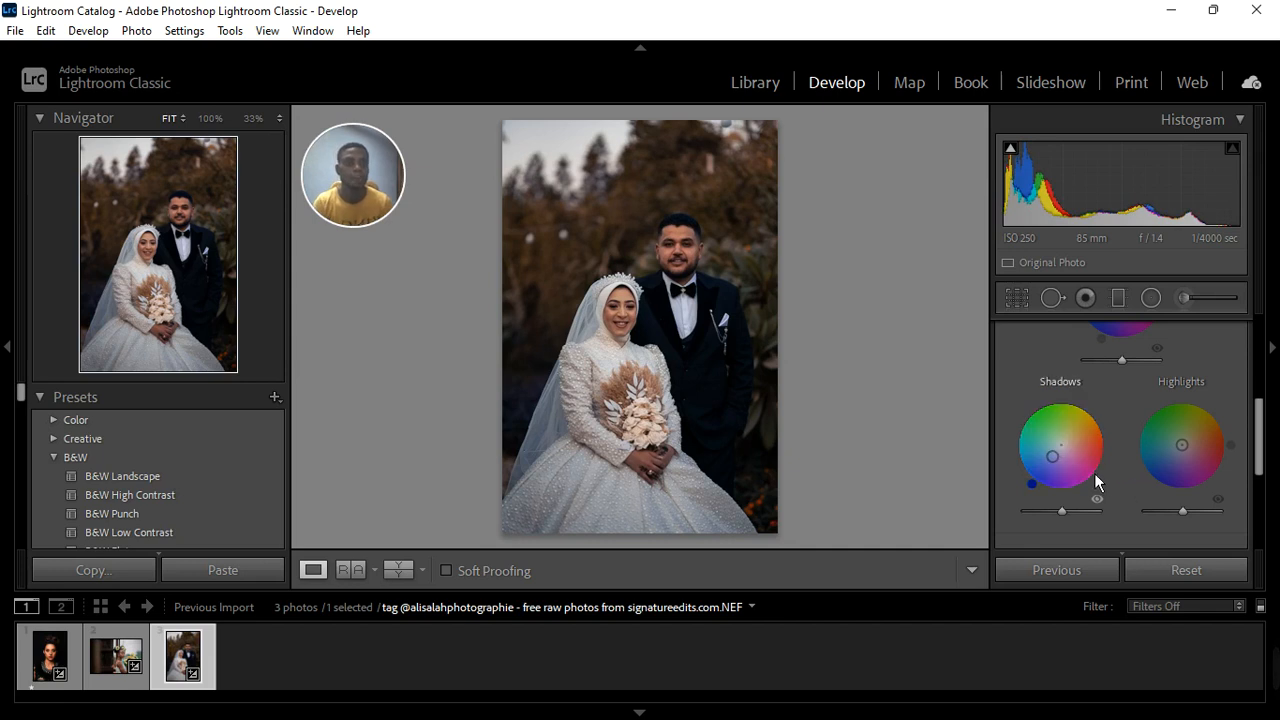
Try a Highlights tint and reset it, and give the Midtones a faint yellow-green tint with hue 79 and saturation 6
mouse_move(1193, 460)
left_mouse_down()
mouse_move(1179, 468)
mouse_move(1160, 444)
mouse_move(1191, 437)
mouse_move(1169, 453)
mouse_move(1182, 458)
left_mouse_up()
double_click(1192, 469)
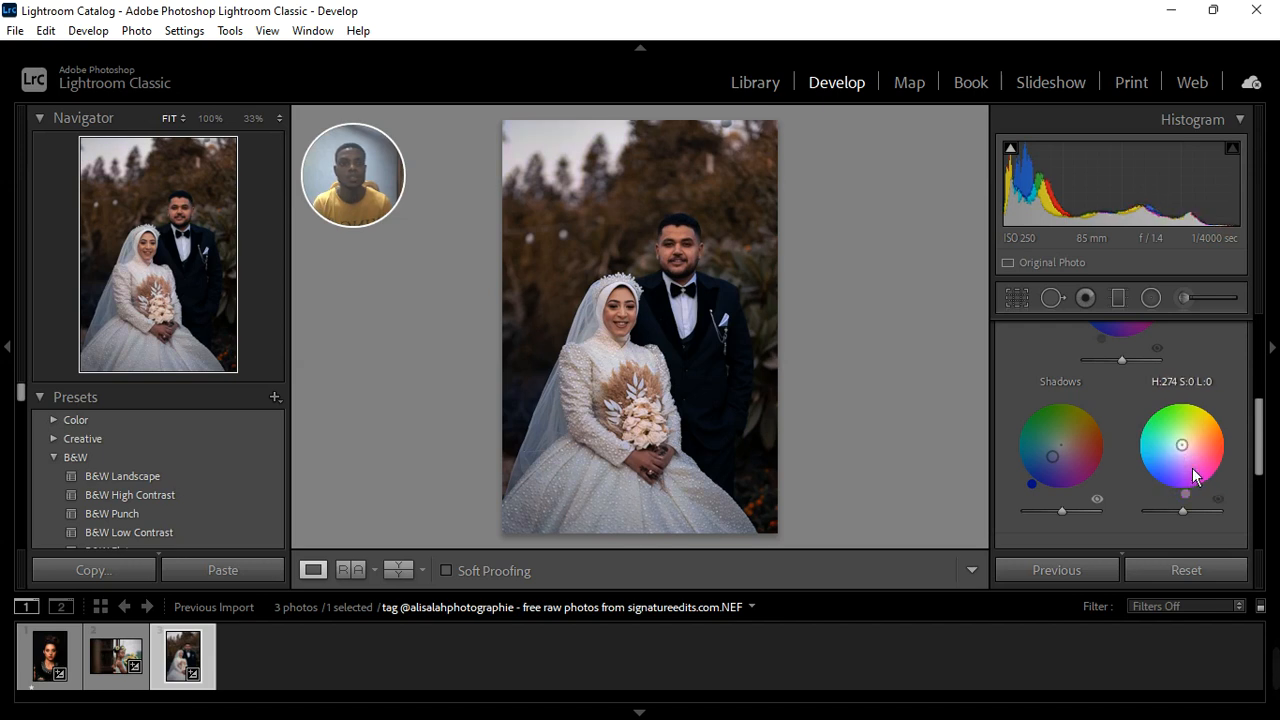
scroll(1146, 428, "up", 2)
left_click_drag(1121, 398, 1121, 396)
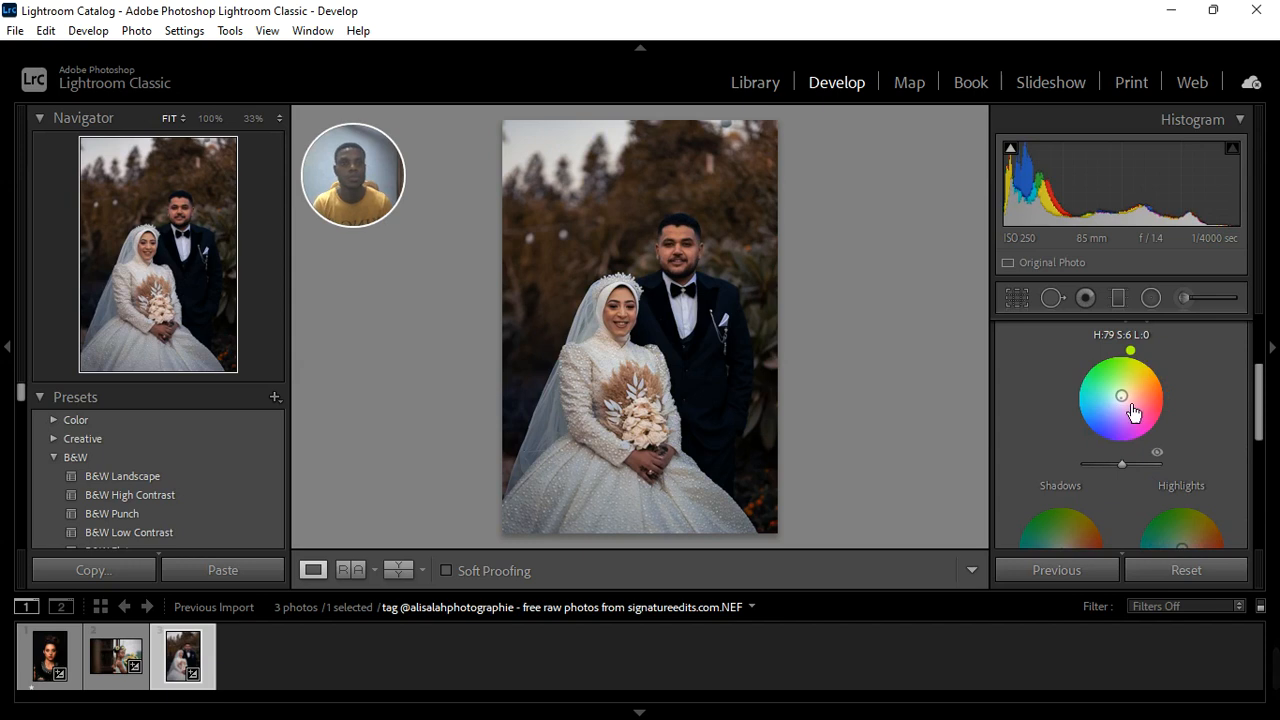
Reset the Midtones tint to saturation 0 and compare the photo with Color Grading switched off and on
double_click(1134, 412)
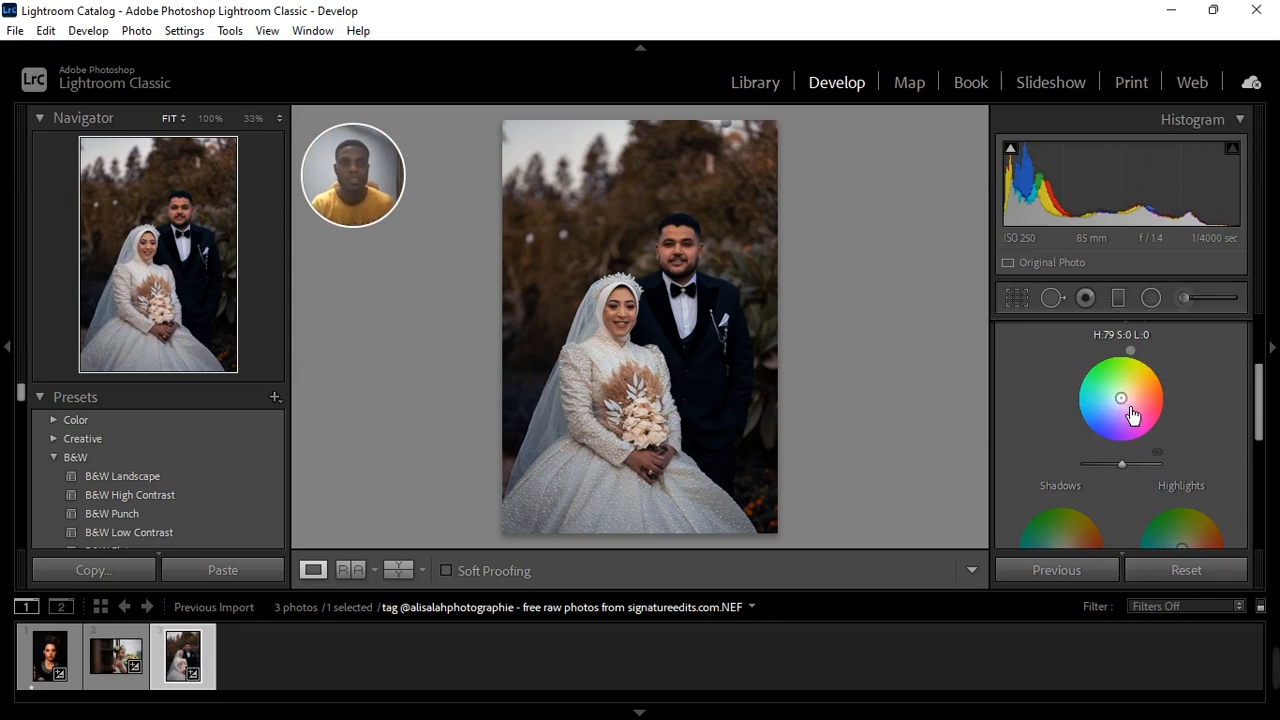
mouse_move(1134, 458)
left_mouse_down()
mouse_move(1140, 473)
mouse_move(1113, 479)
mouse_move(1136, 475)
left_mouse_up()
scroll(1203, 400, "up", 2)
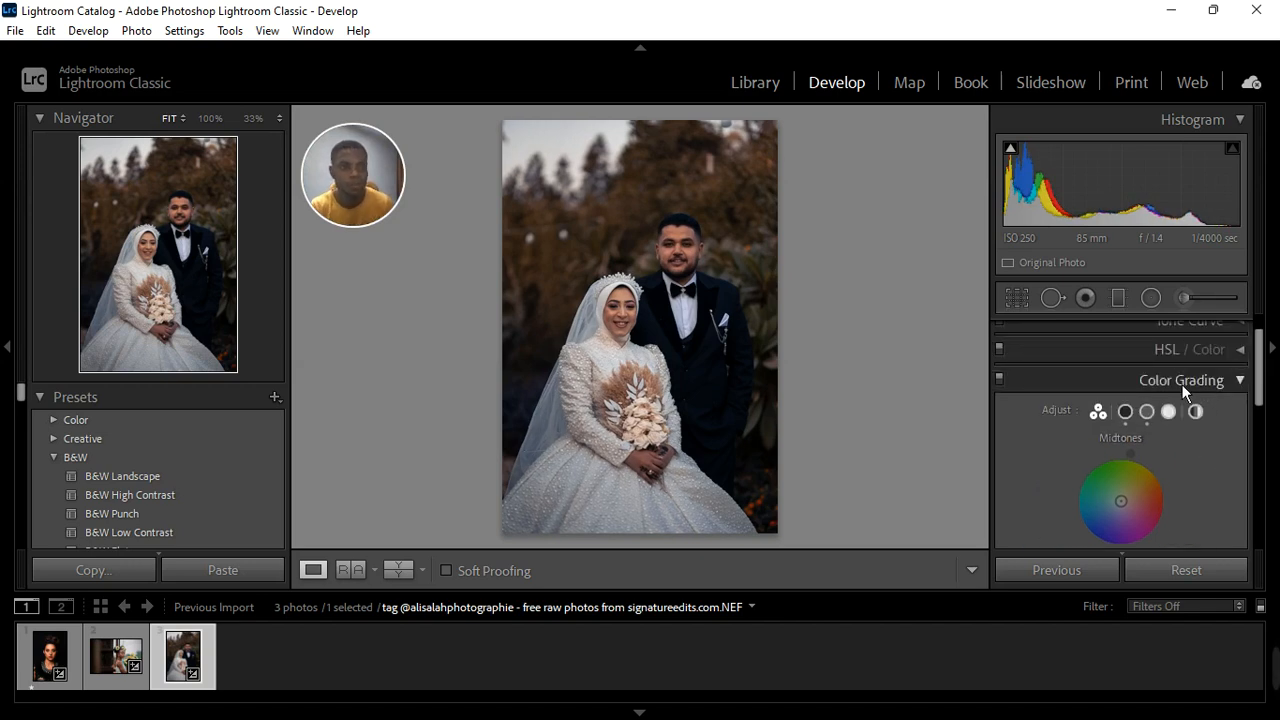
left_click(1009, 386)
left_click(1010, 387)
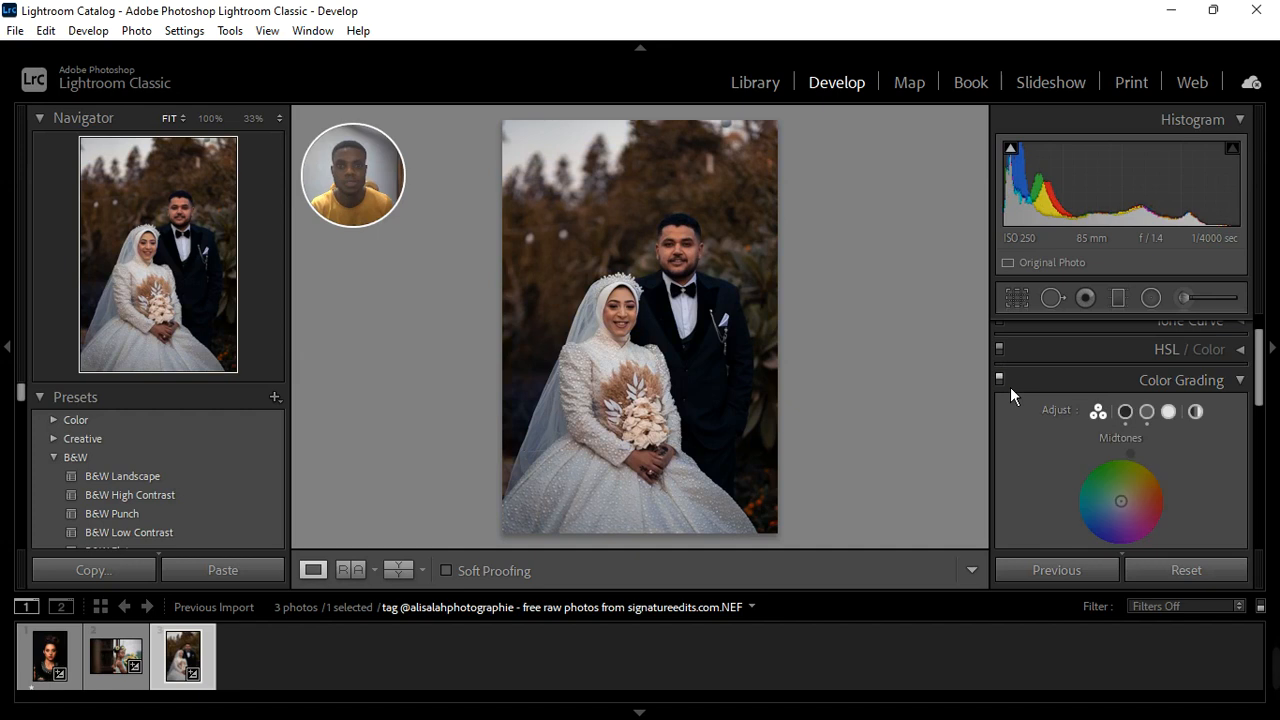
left_click(1243, 384)
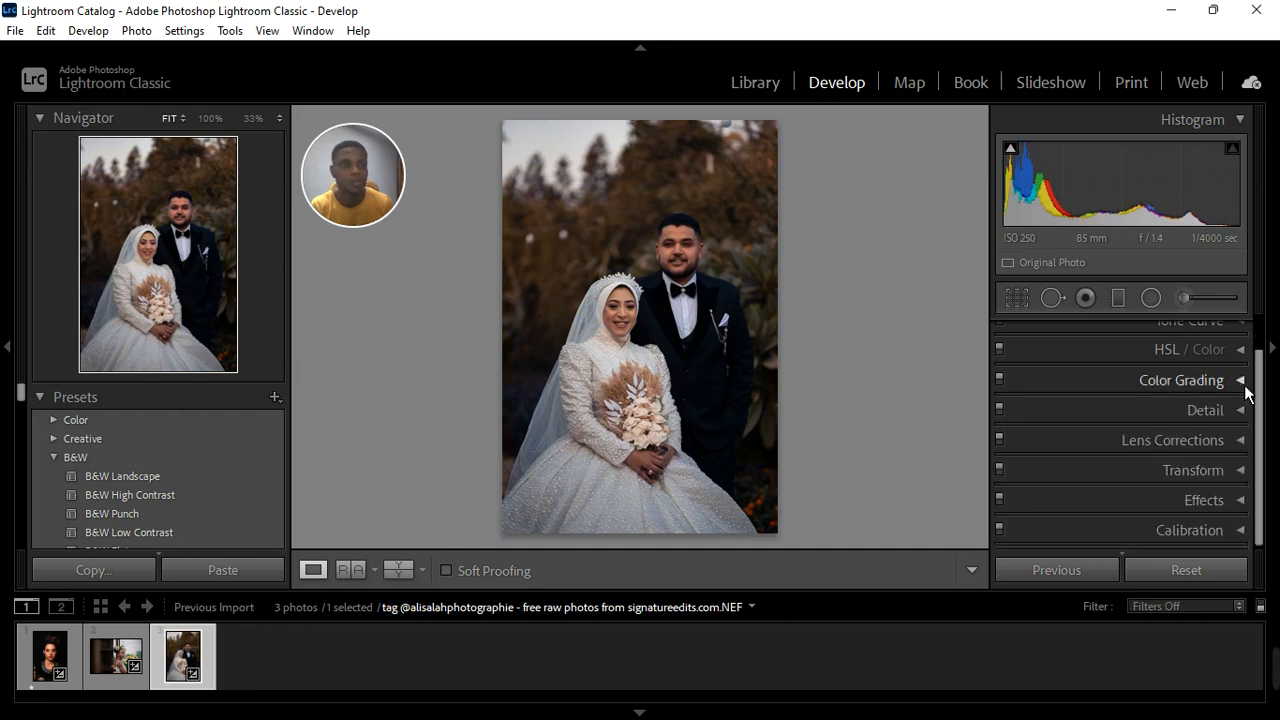
In Calibration, set Red Primary Hue to +39 and Saturation to +11, Green Primary Hue to +2, and Blue Primary Hue to -33
left_click(1195, 530)
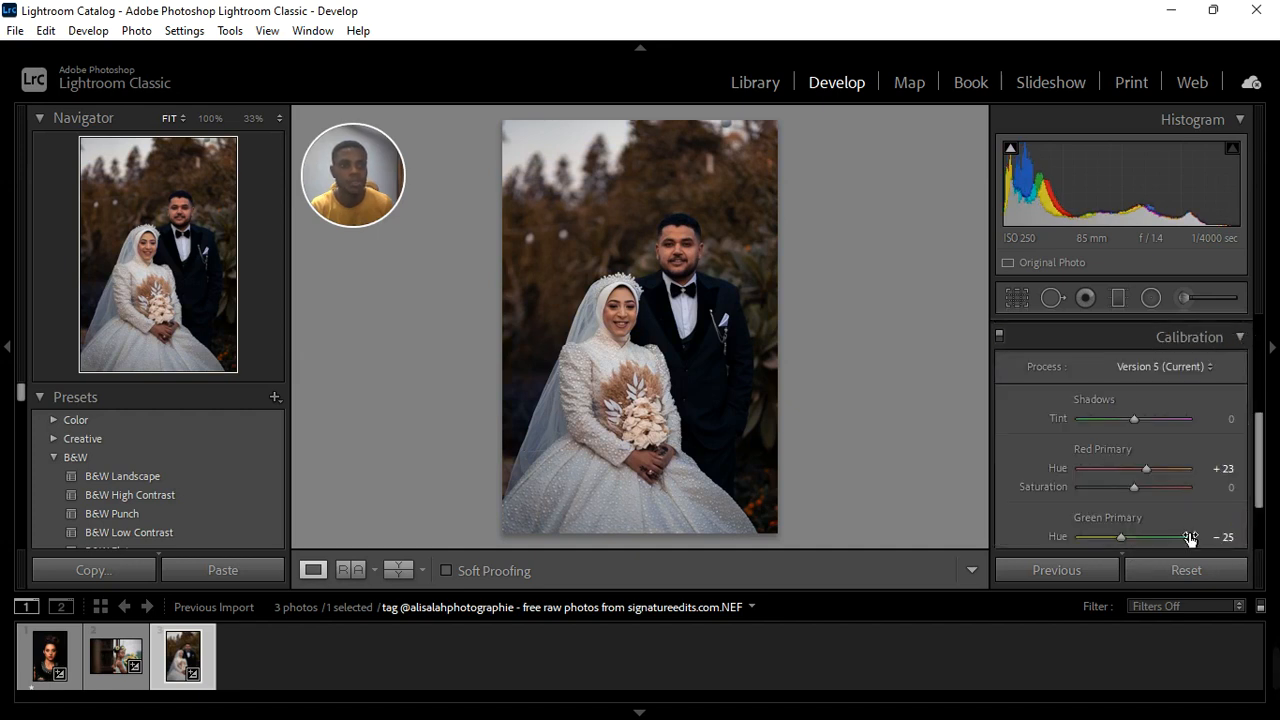
scroll(1160, 460, "down", 1)
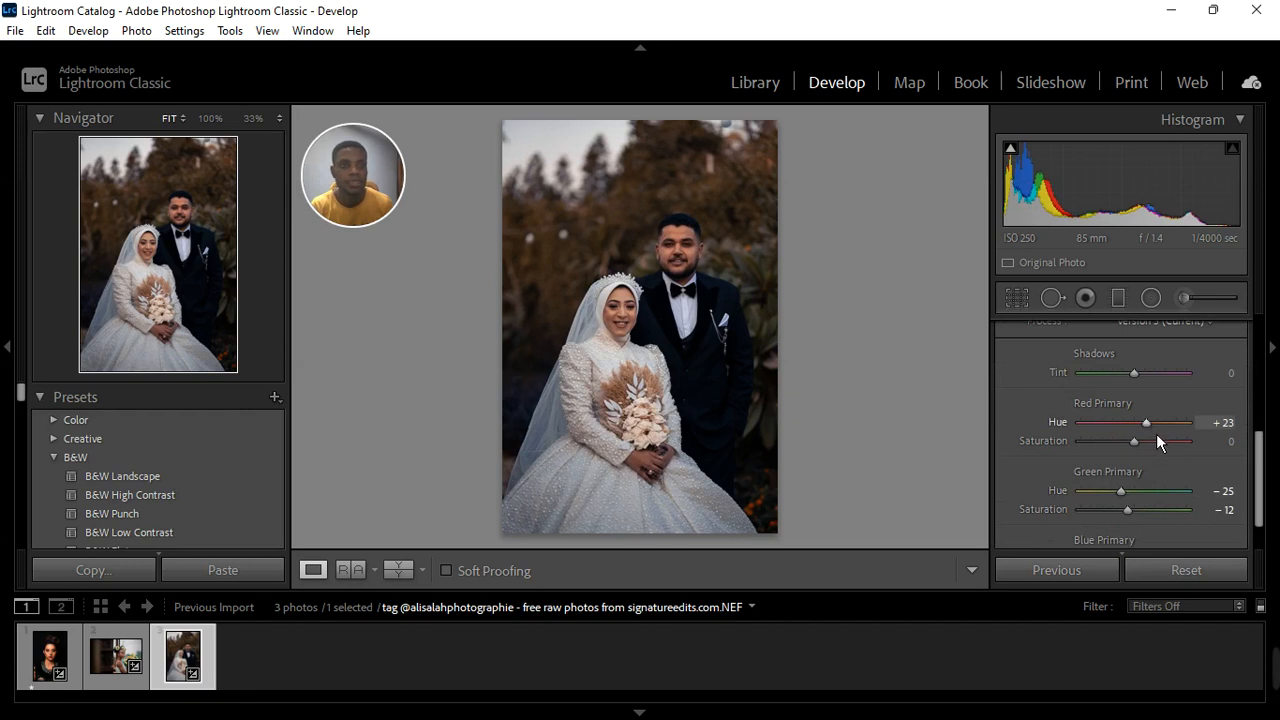
left_click_drag(1156, 434, 1167, 432)
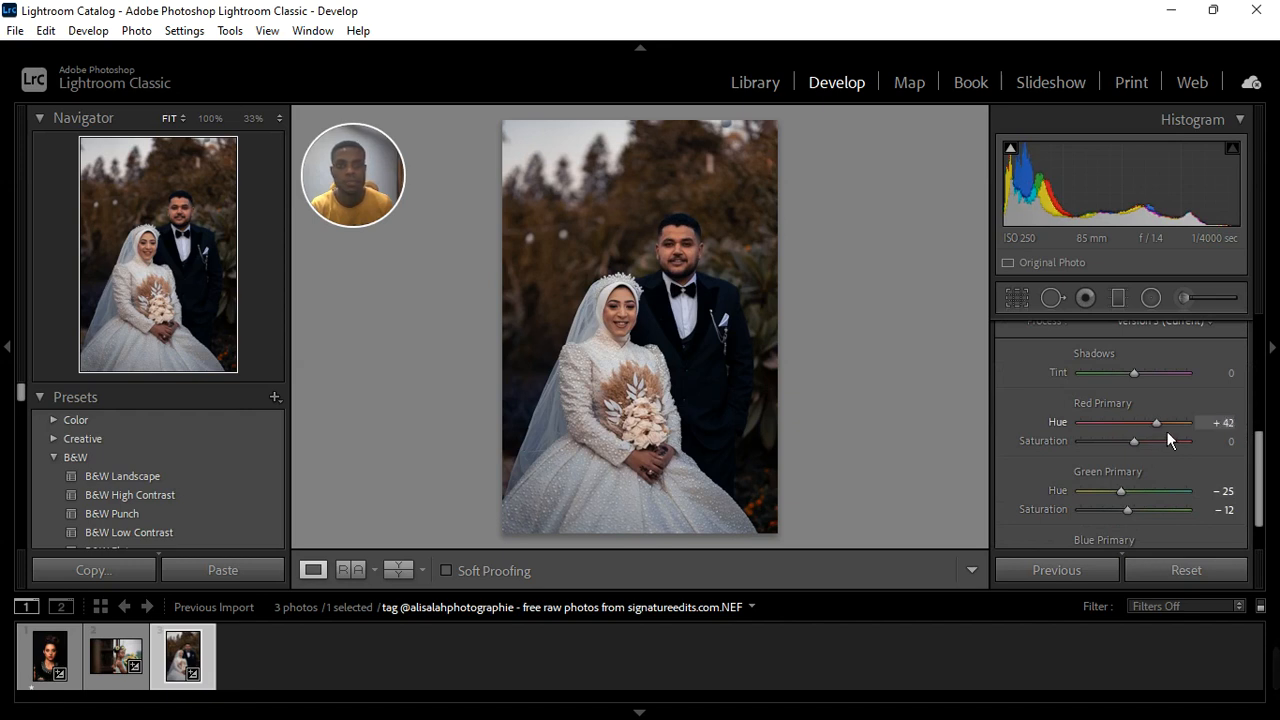
scroll(1132, 500, "down", 1)
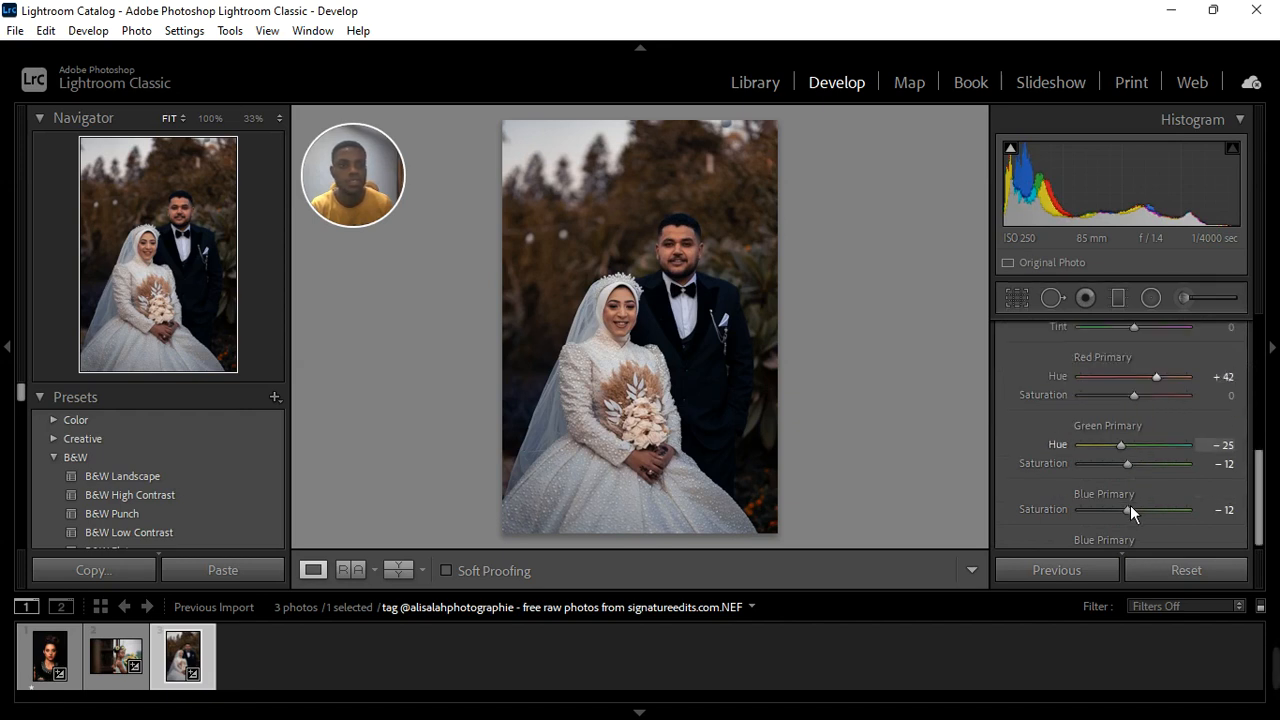
left_click_drag(1128, 522, 1124, 522)
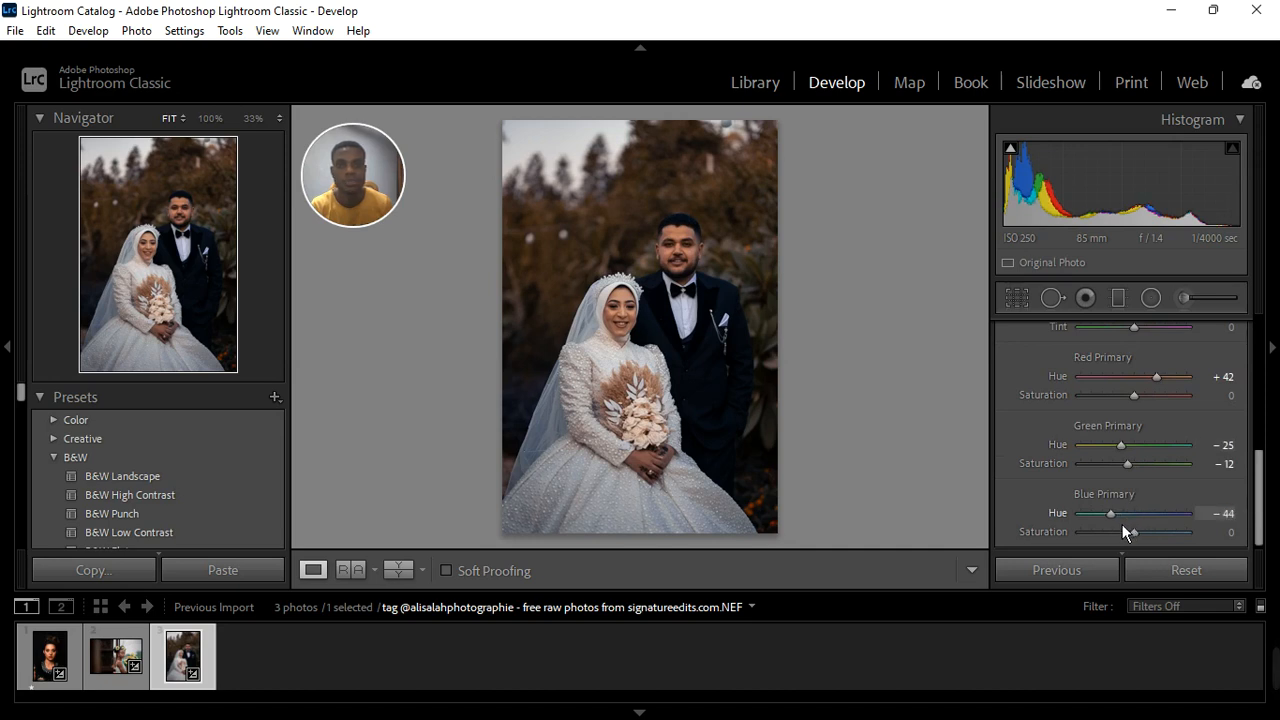
left_click_drag(1122, 524, 1127, 523)
left_click_drag(1161, 384, 1152, 408)
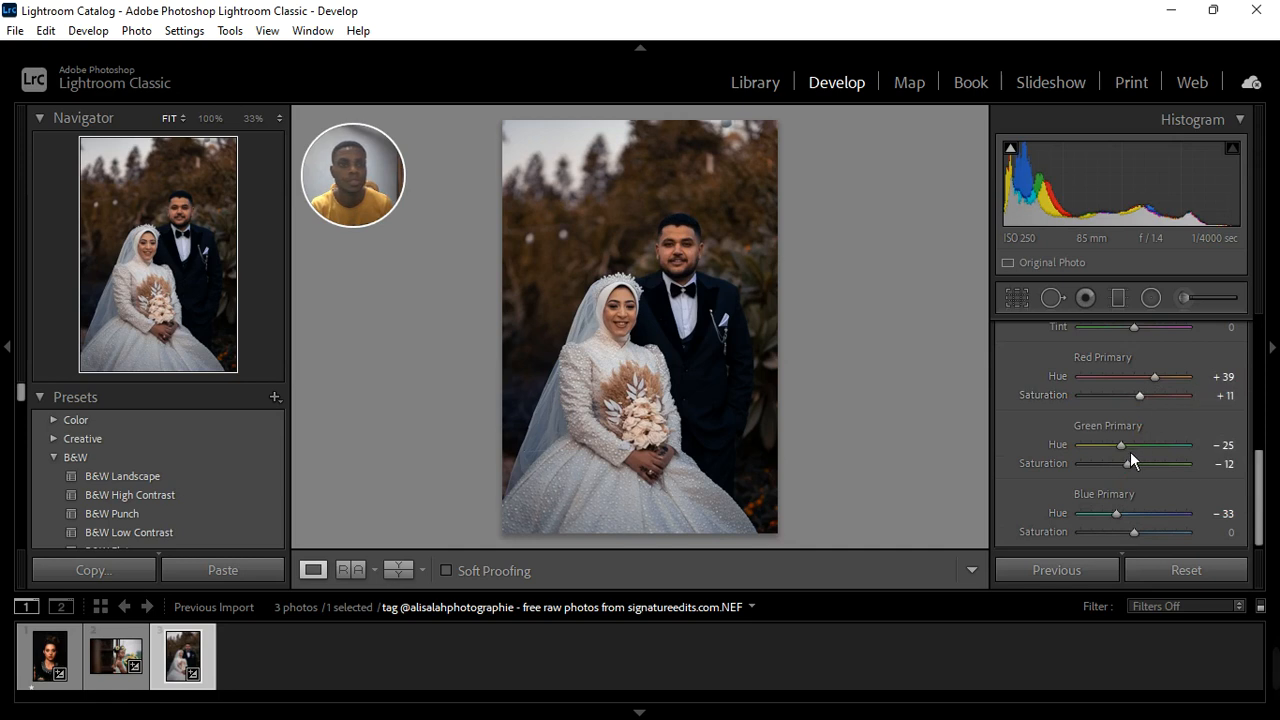
left_click_drag(1131, 452, 1144, 449)
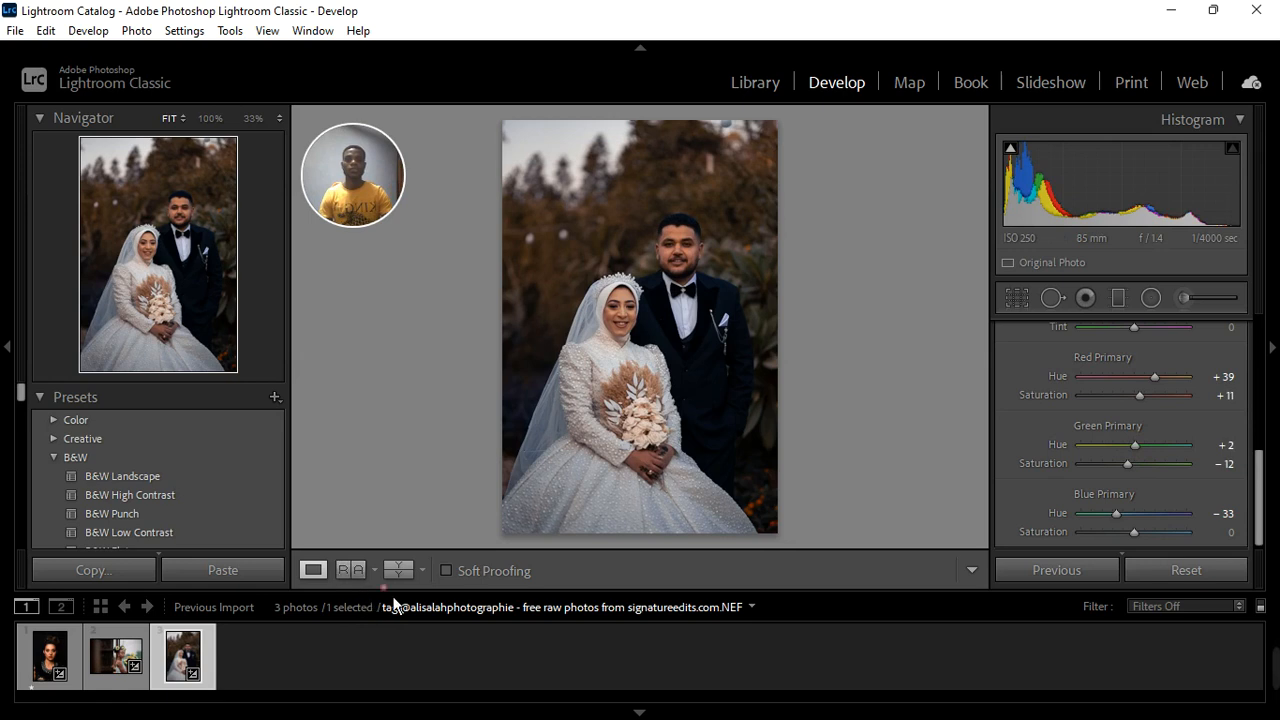
Compare the original and edited photo in the before/after views, ending with the full portraits side by side
key("backslash")
left_click(410, 570)
left_click(410, 570)
left_click(410, 570)
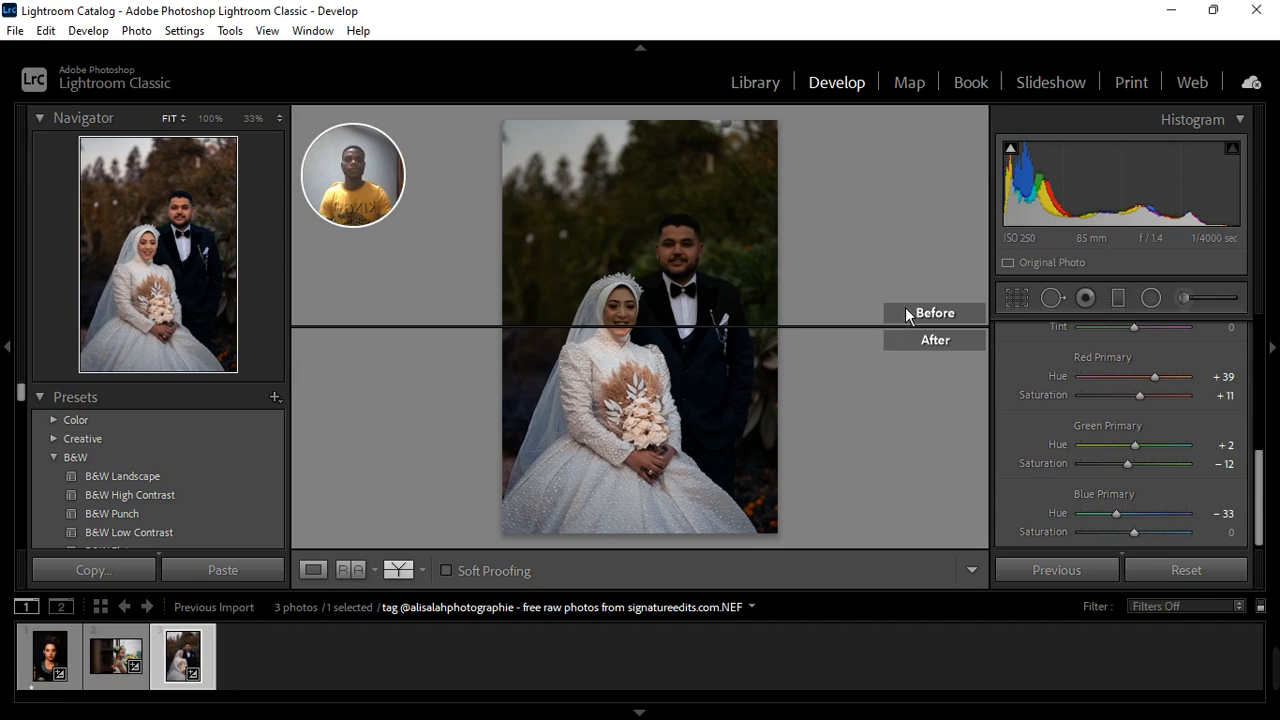
left_click(403, 577)
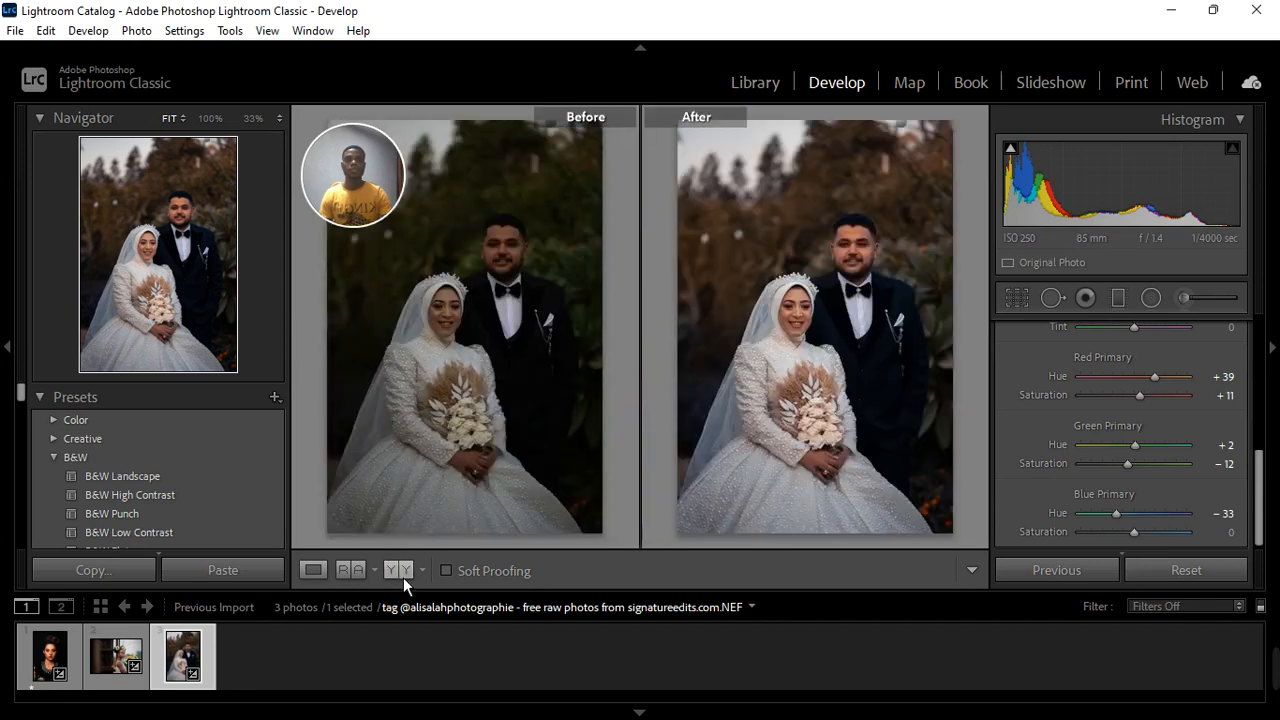